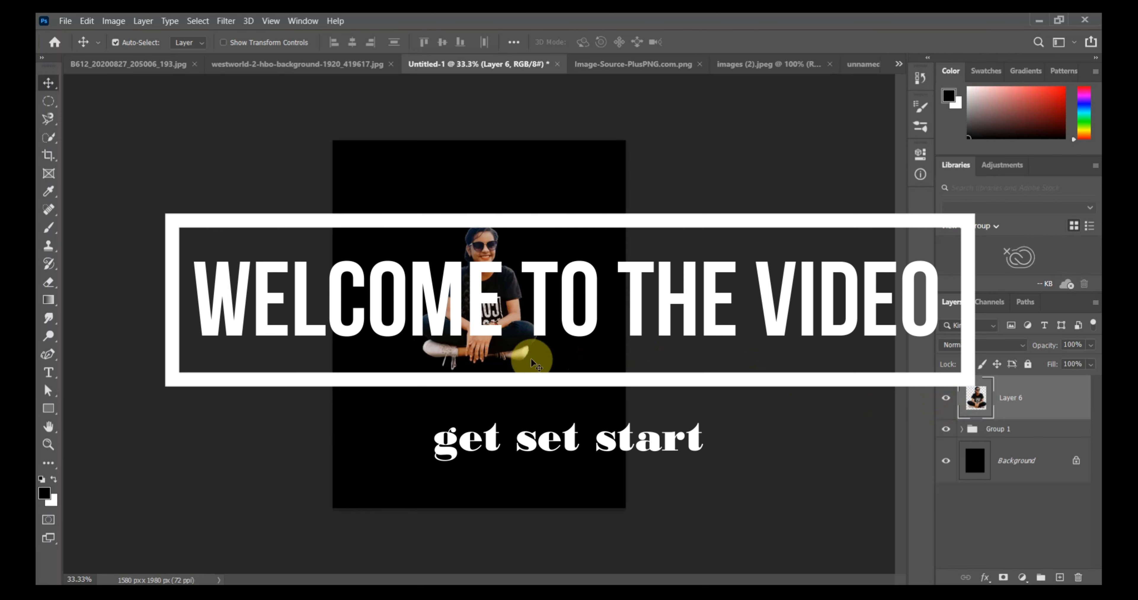
Expand Group 1 and toggle Layer 6 and Layer 5 to compare the two versions of the cut-out subject.
left_click(962, 429)
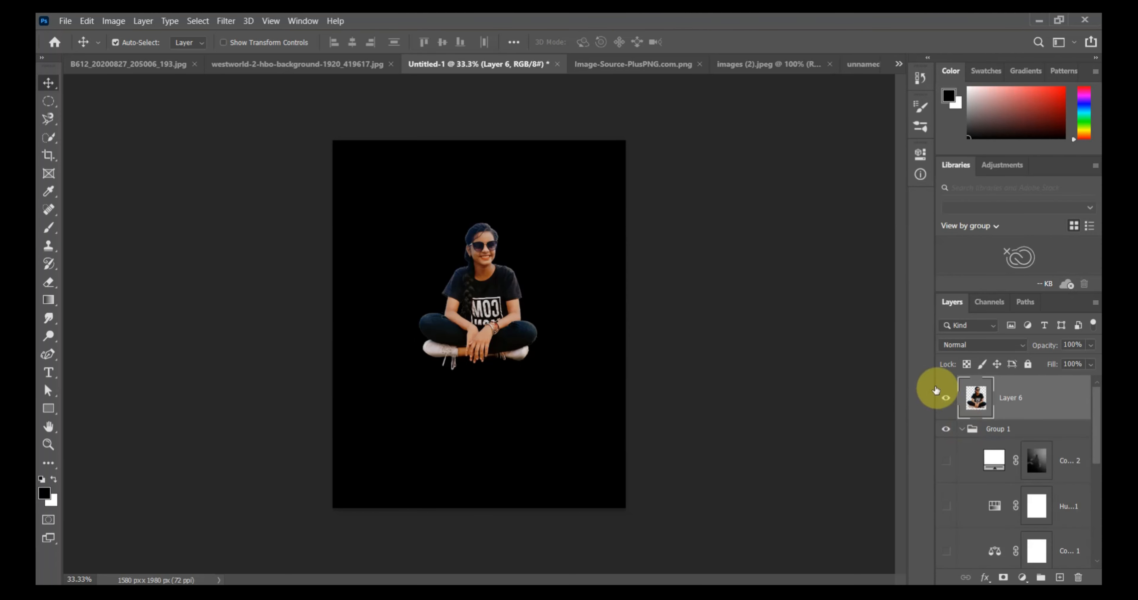
left_click(946, 399)
scroll(992, 464, "down", 5)
left_click(947, 503)
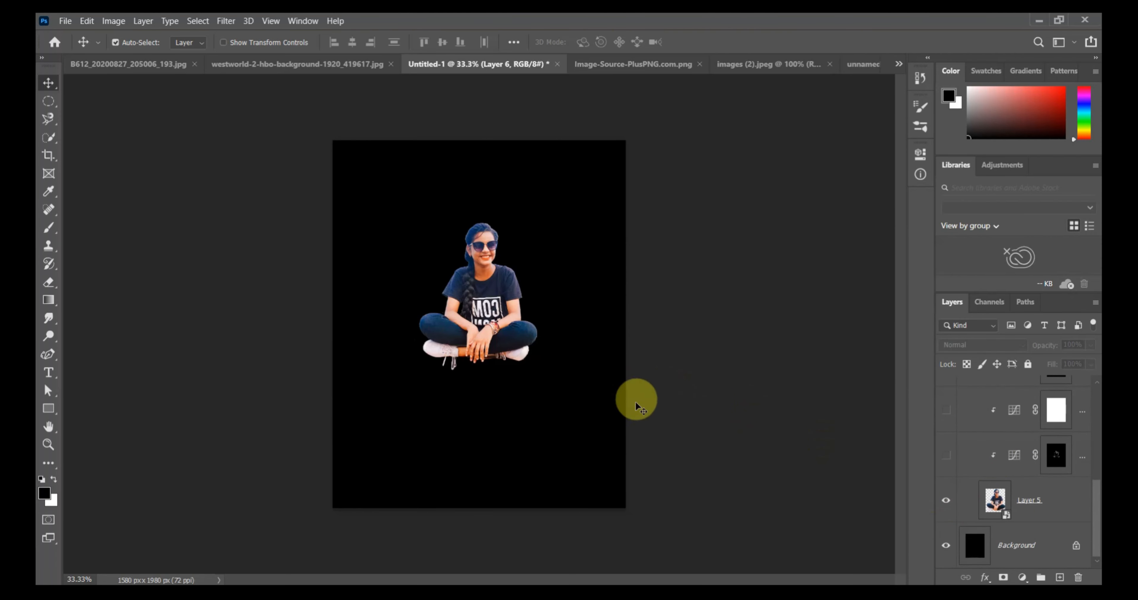
scroll(1067, 437, "up", 3)
scroll(1066, 437, "down", 2)
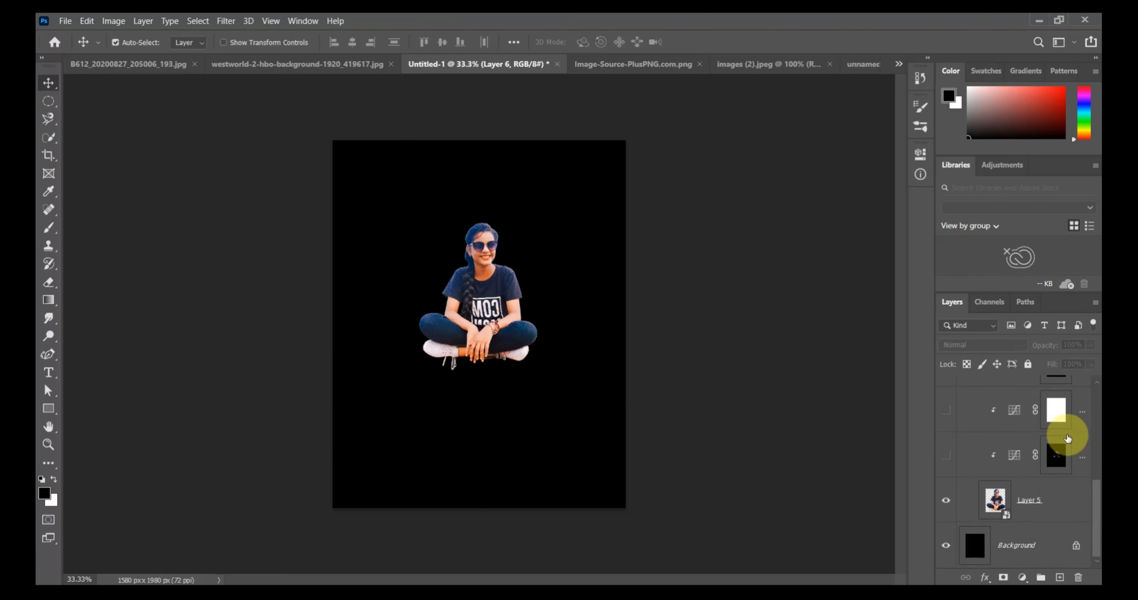
Examine the Curves, Color Balance and Hue/Saturation settings of the adjustment layers inside Group 1.
left_click(1016, 455)
double_click(1010, 454)
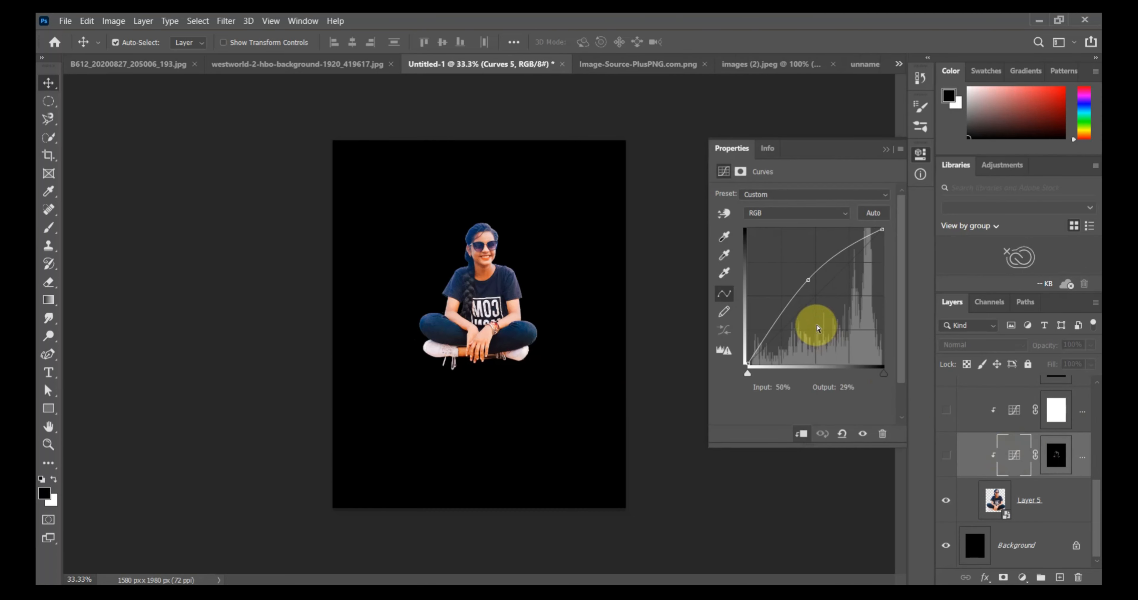
scroll(1009, 411, "up", 2)
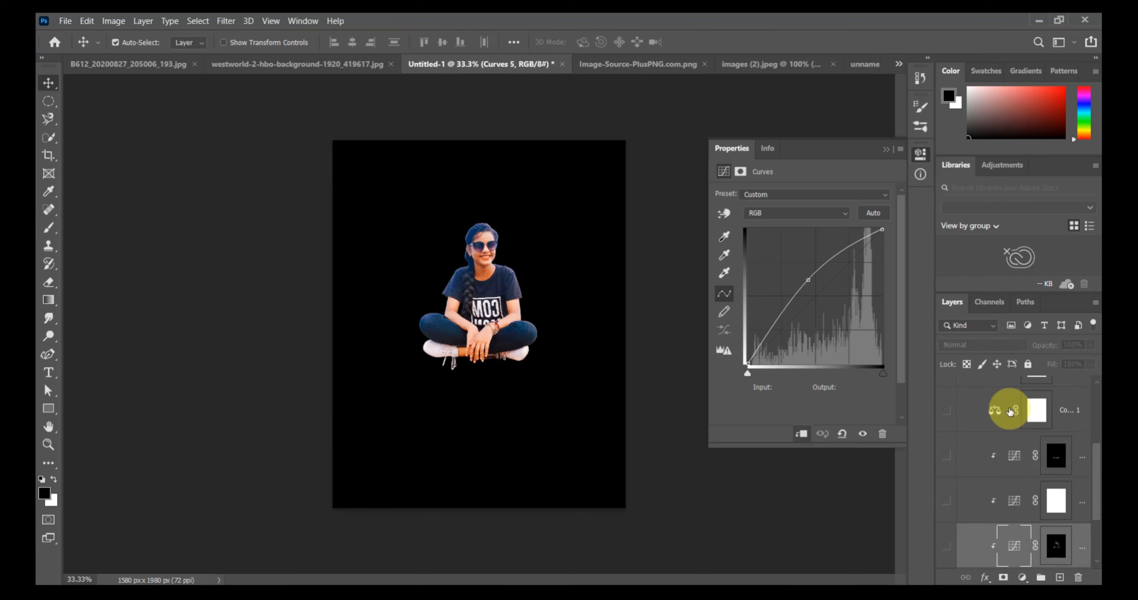
scroll(1023, 459, "up", 1)
left_click(1002, 458)
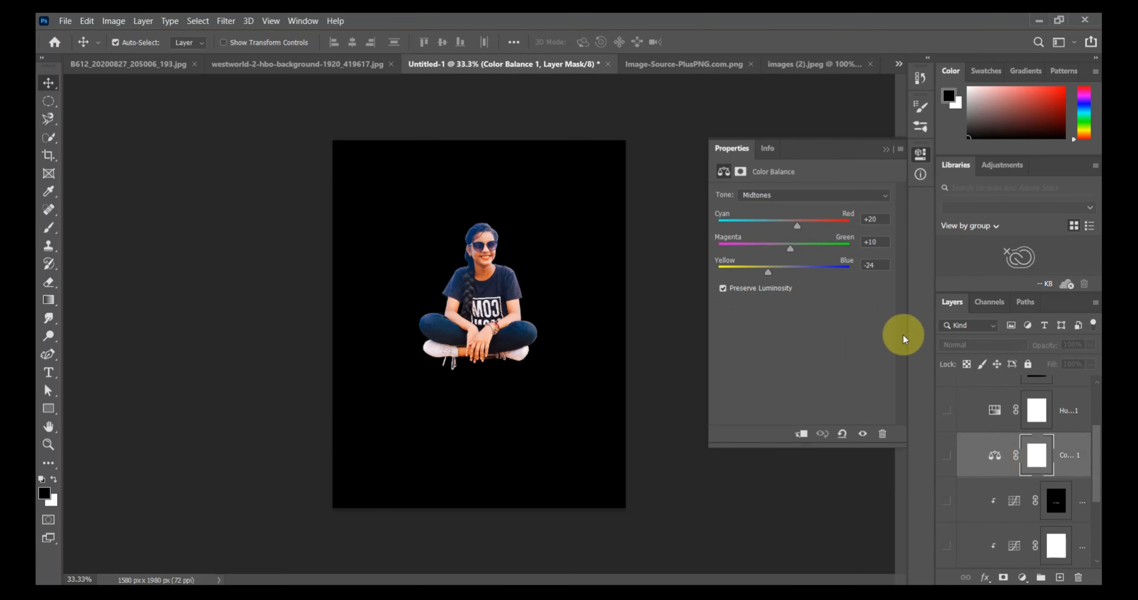
left_click(993, 411)
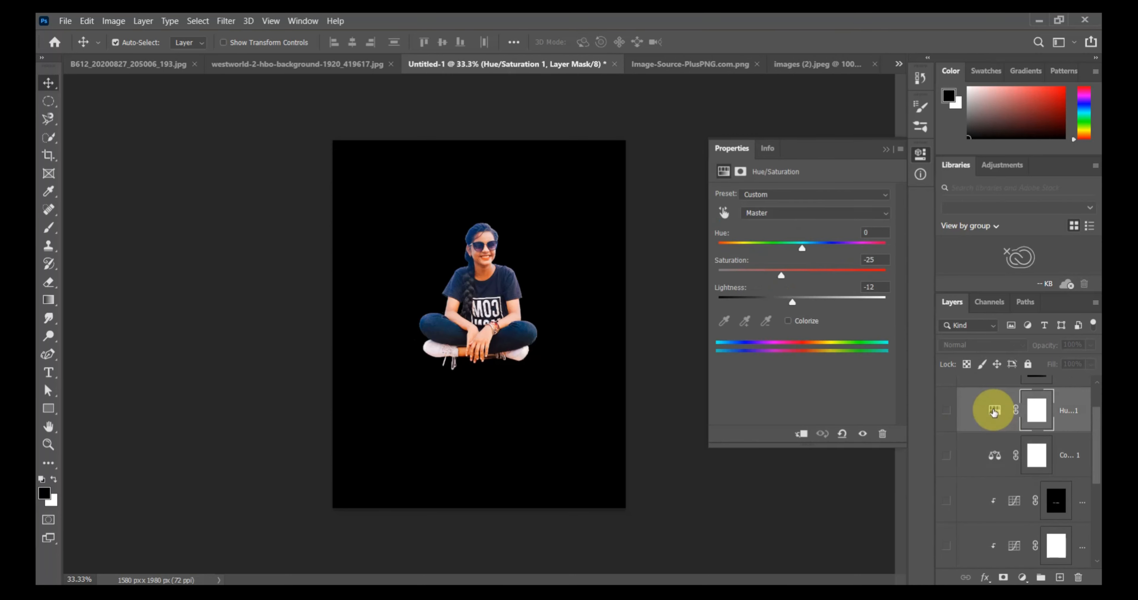
scroll(994, 411, "up", 2)
scroll(992, 461, "down", 3)
scroll(993, 463, "up", 3)
scroll(993, 463, "down", 3)
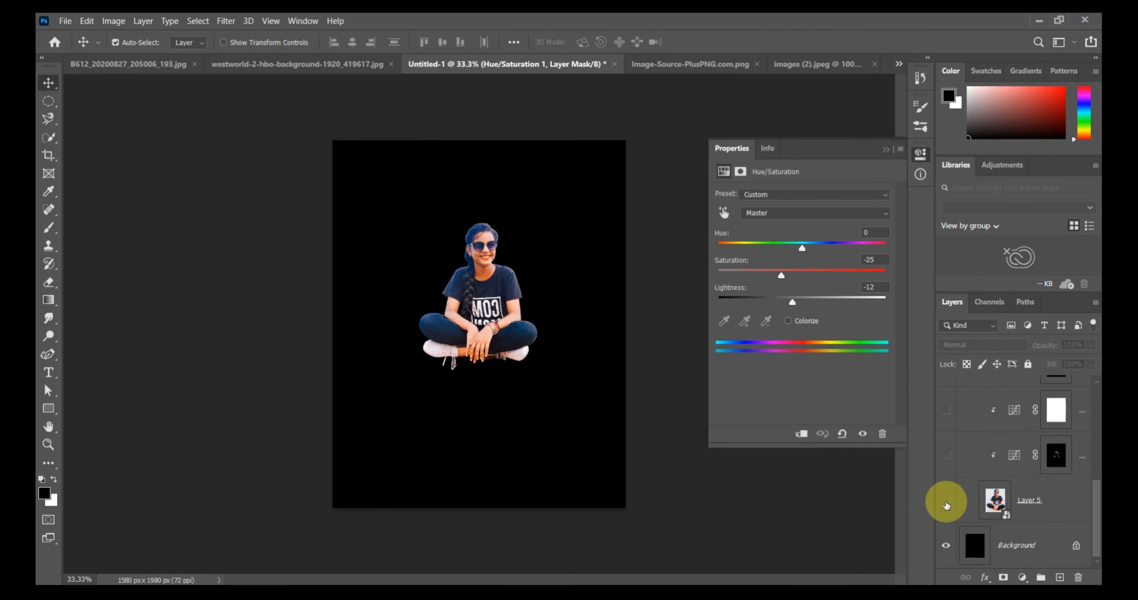
Hide both subject layers, Layer 5 and Layer 6, so only the black background shows.
left_click(946, 505)
scroll(975, 499, "up", 5)
left_click(948, 398)
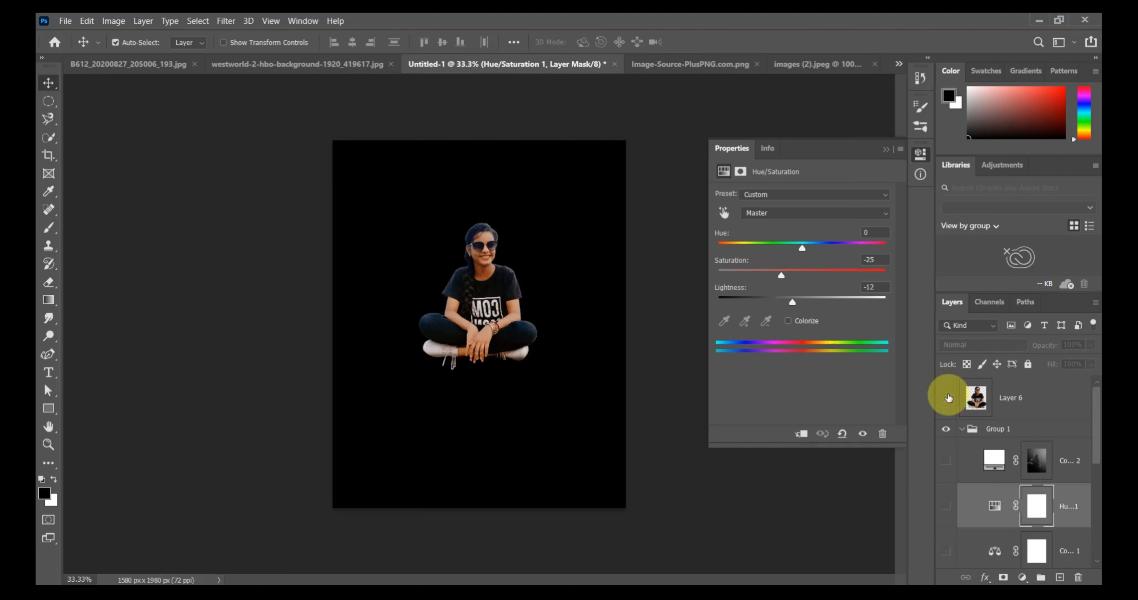
left_click(949, 398)
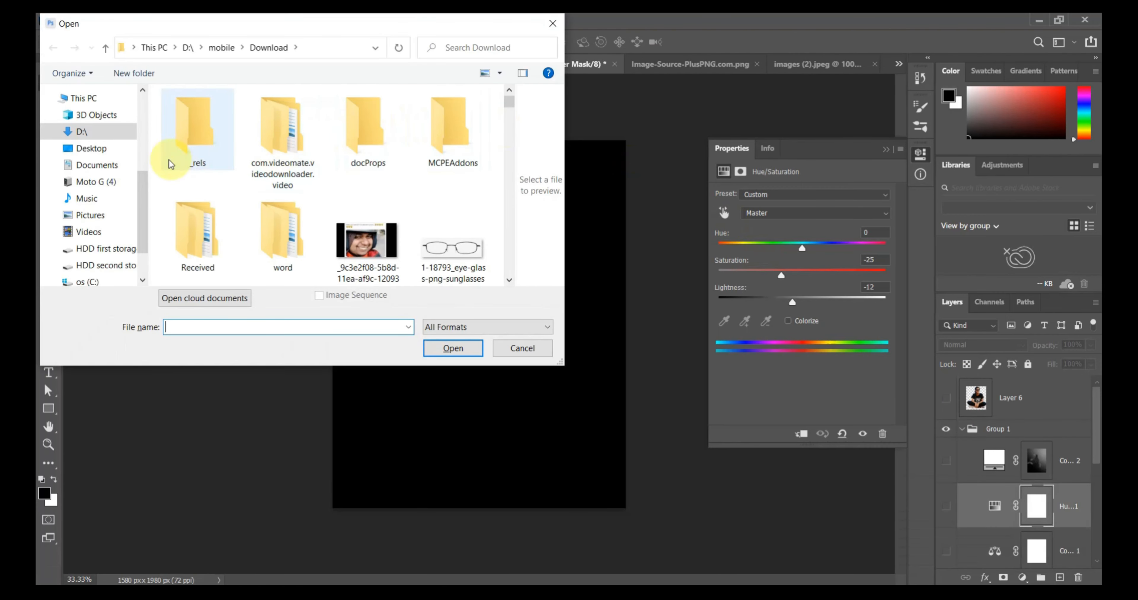
Open the cloudy sky image from drive D and place it in the Untitled-1 composition.
left_click(91, 244)
scroll(323, 261, "down", 3)
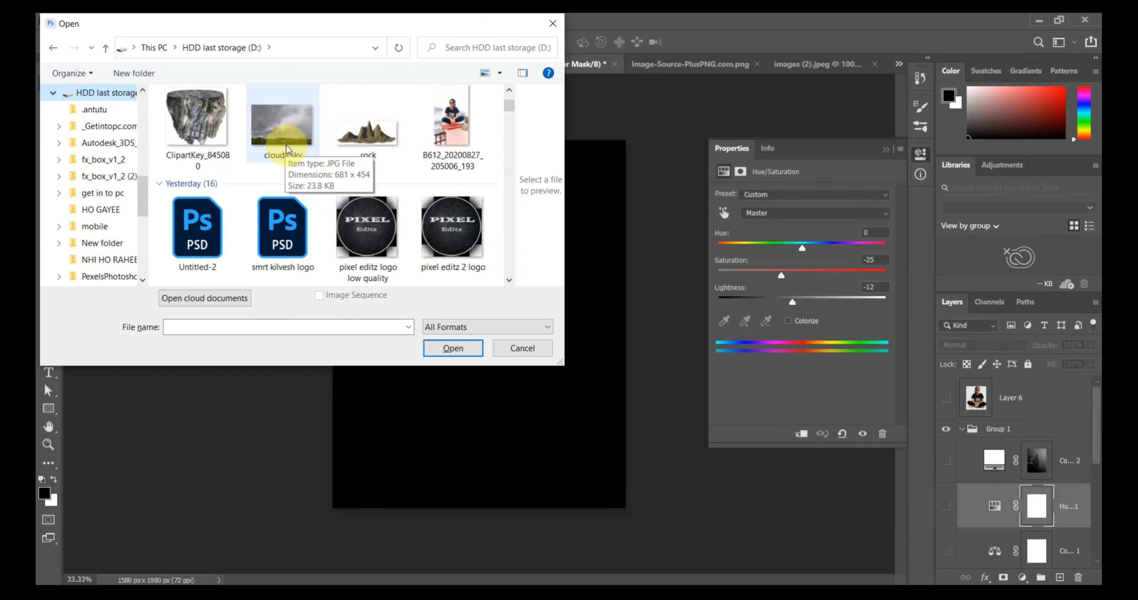
double_click(283, 132)
left_click_drag(329, 60, 489, 281)
Enlarge the cloudy sky to about 2597 × 1731 px and align it with the canvas top, covering the full width.
key("ctrl+t")
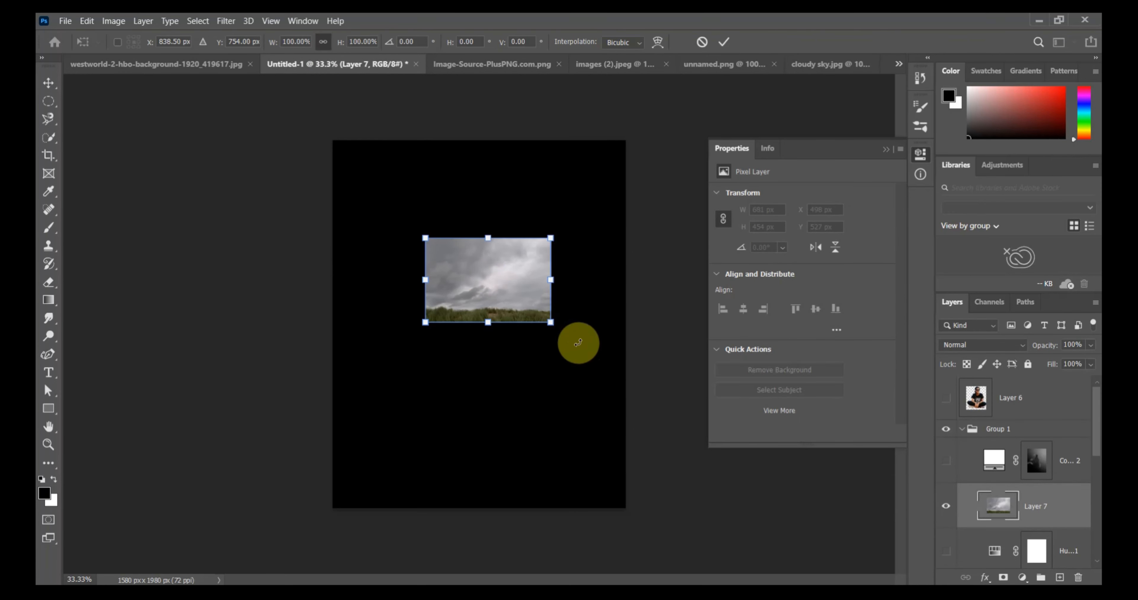
left_click_drag(551, 322, 811, 494)
left_click_drag(635, 398, 504, 298)
left_click_drag(692, 405, 774, 461)
mouse_move(594, 381)
left_mouse_down()
mouse_move(581, 368)
mouse_move(596, 381)
left_mouse_up()
key("Return")
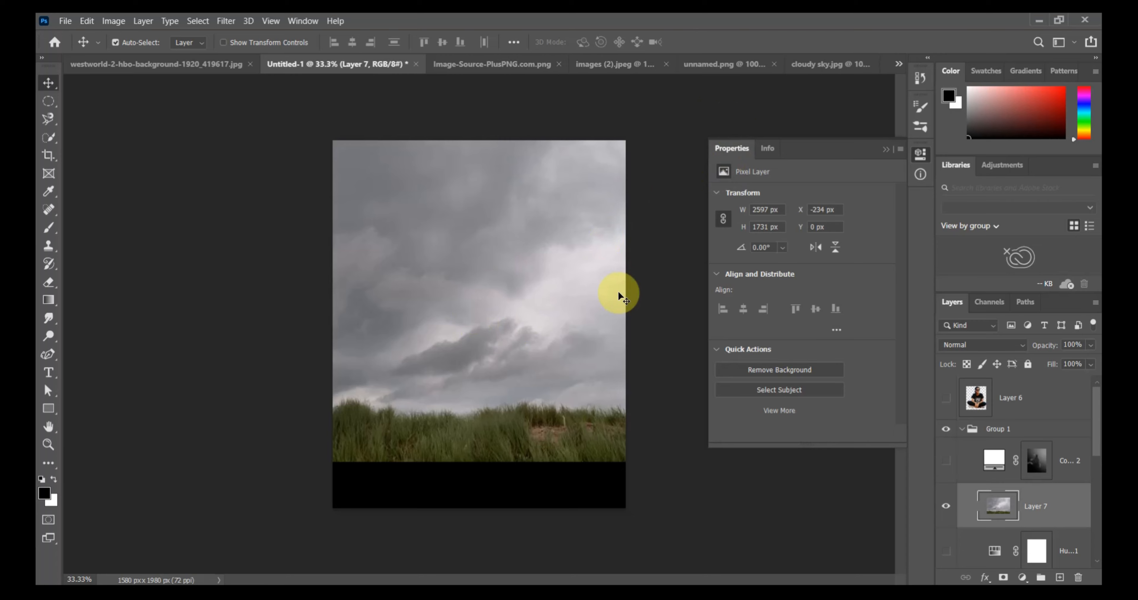
Open the rock image and place it as a new layer in the Untitled-1 composition.
key("ctrl+o")
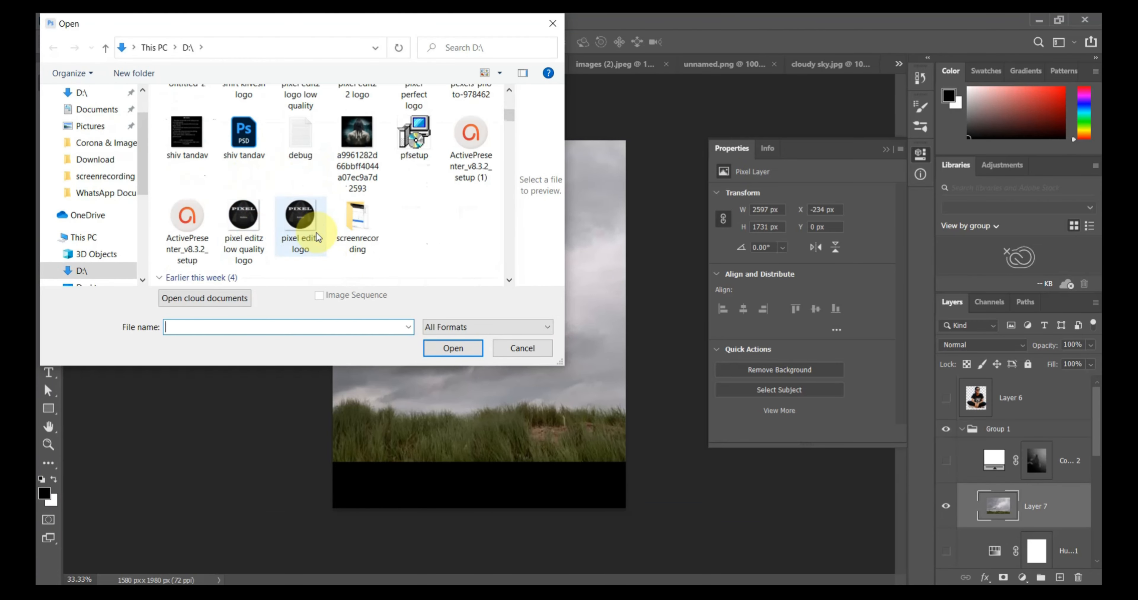
left_click(189, 228)
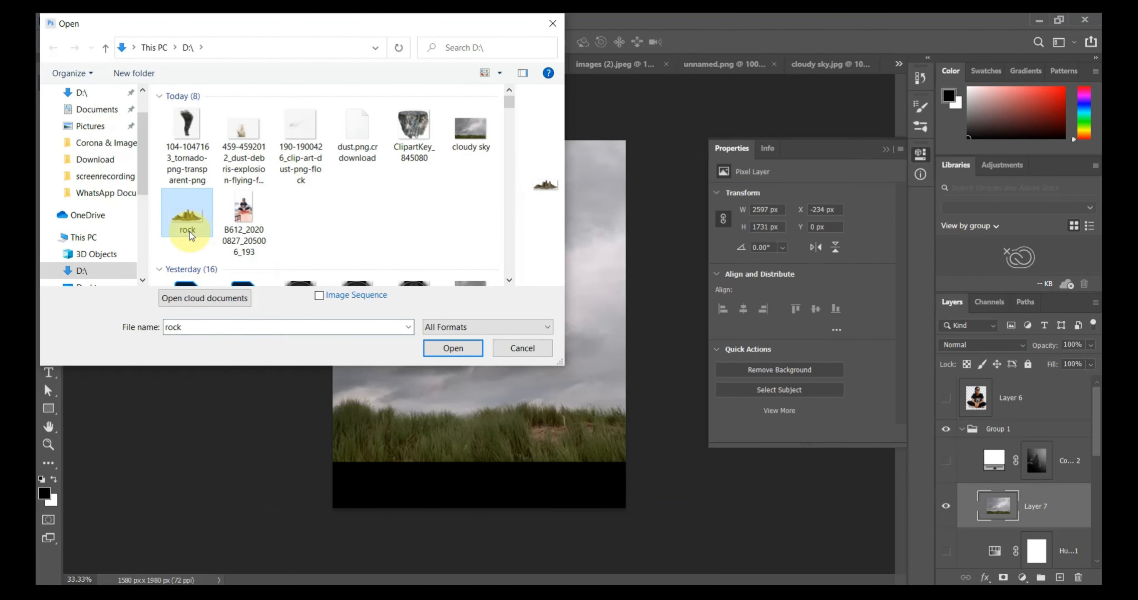
double_click(190, 234)
left_click_drag(469, 322, 357, 277)
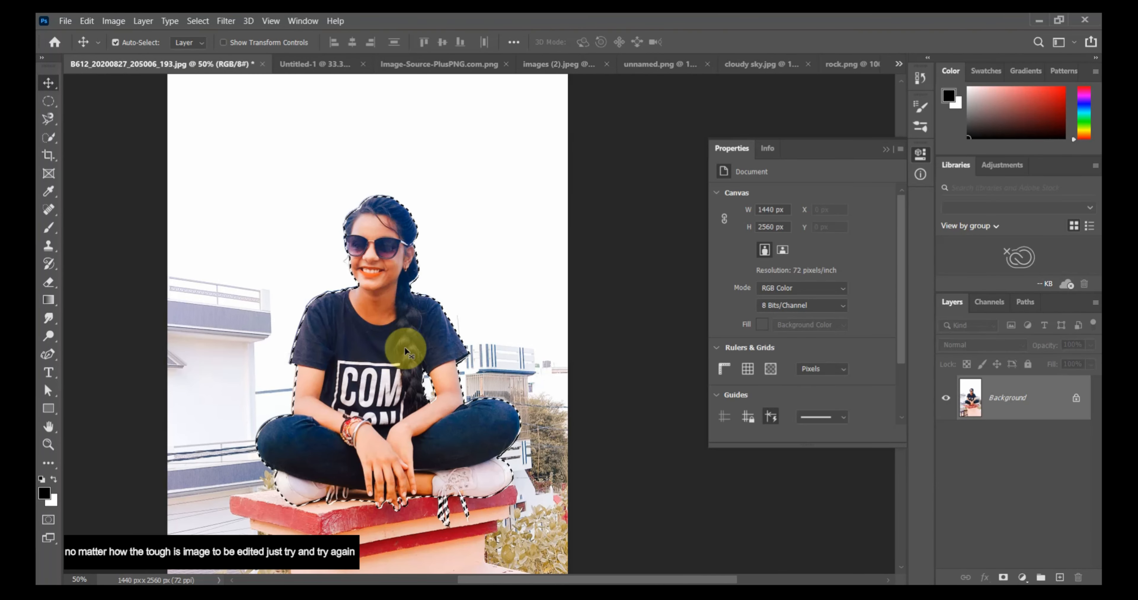
scroll(404, 346, "down", 2)
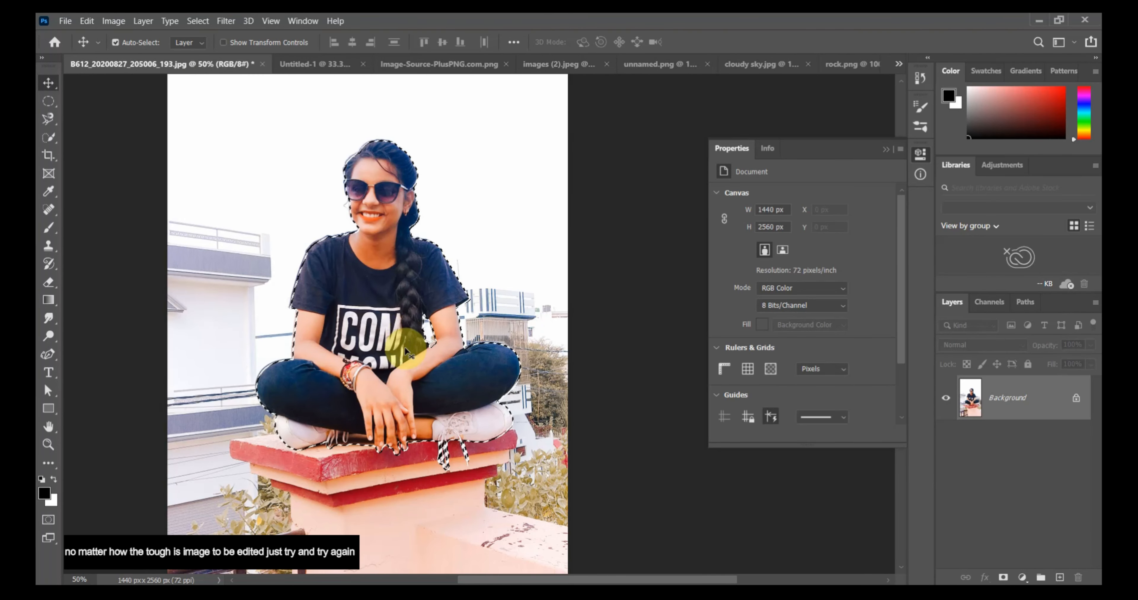
left_click(548, 67)
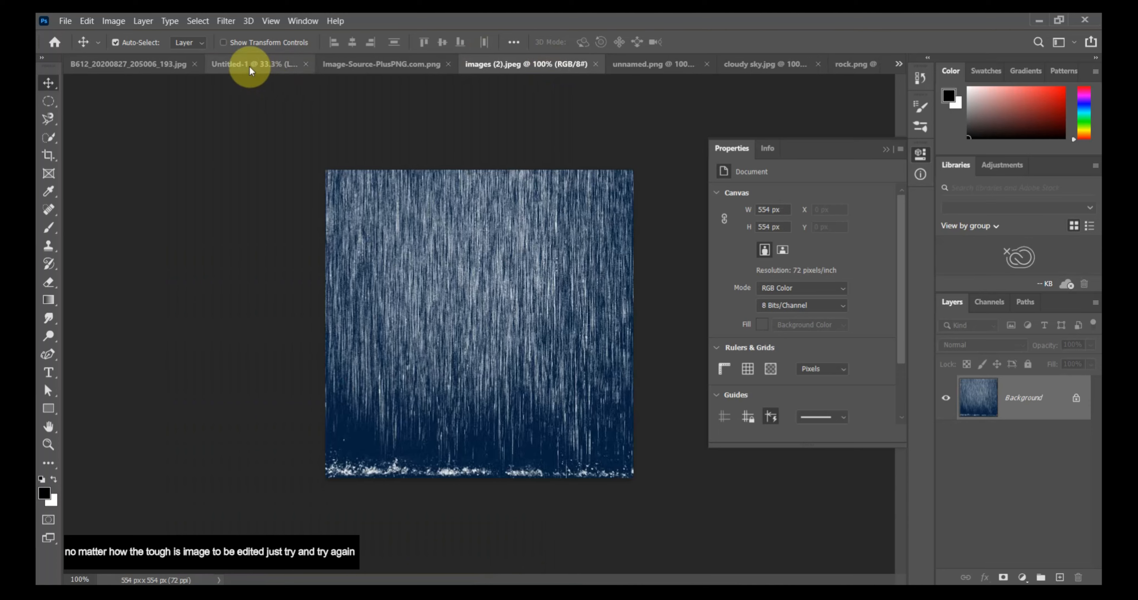
left_click(249, 66)
Scale the rock layer up to about 443% and position it over the grassy horizon.
key("ctrl+t")
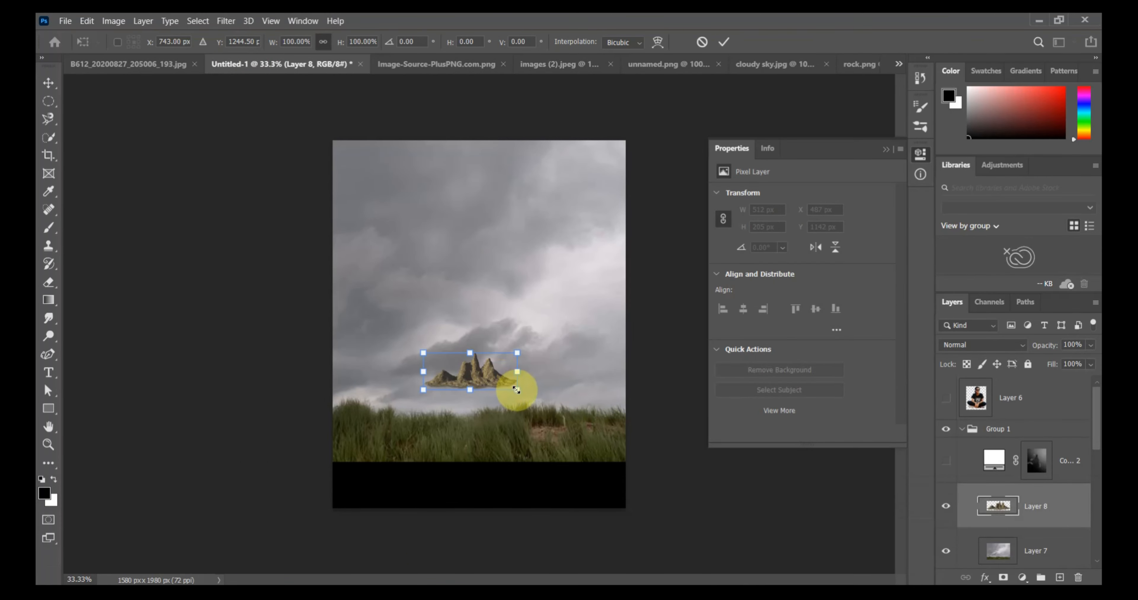
left_click_drag(517, 390, 685, 506)
left_click_drag(555, 414, 451, 346)
left_click_drag(597, 394, 723, 443)
mouse_move(511, 401)
left_mouse_down()
mouse_move(485, 416)
mouse_move(490, 402)
left_mouse_up()
left_click_drag(684, 447, 720, 459)
left_click_drag(551, 380, 474, 348)
Flip the rock mountains horizontally and move them to about X -310 px, Y 651 px.
right_click(480, 348)
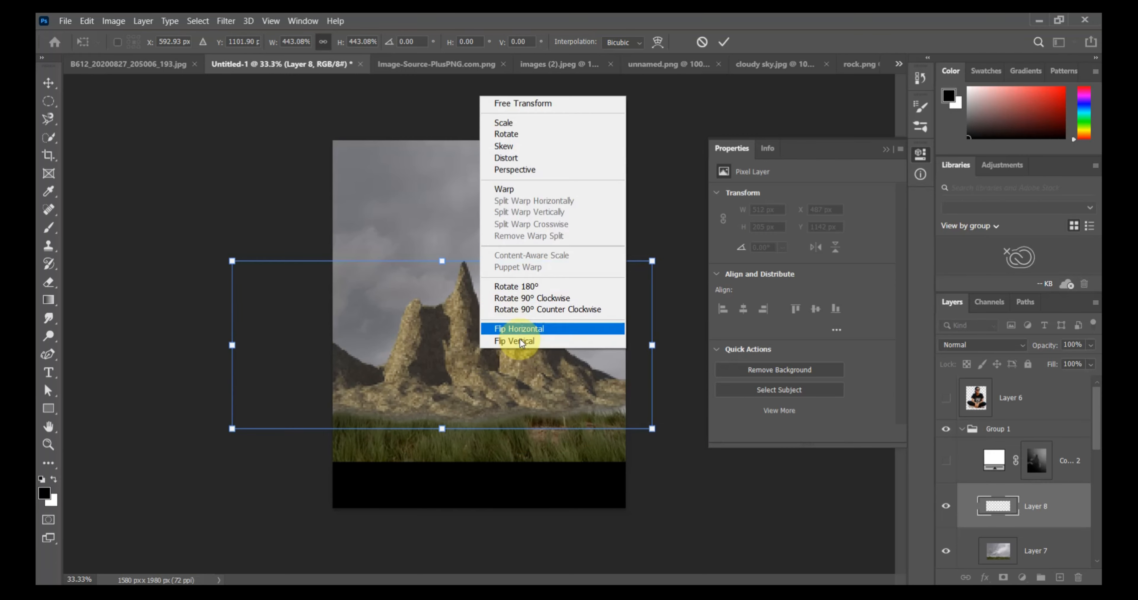
left_click(519, 329)
key("Return")
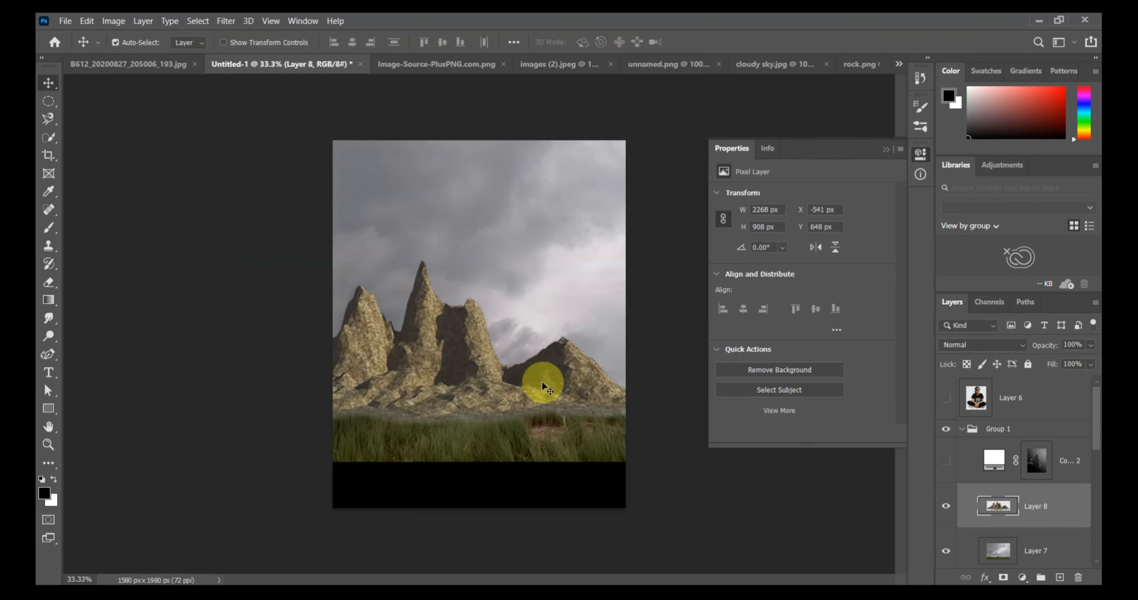
mouse_move(573, 383)
left_mouse_down()
mouse_move(617, 381)
mouse_move(579, 388)
left_mouse_up()
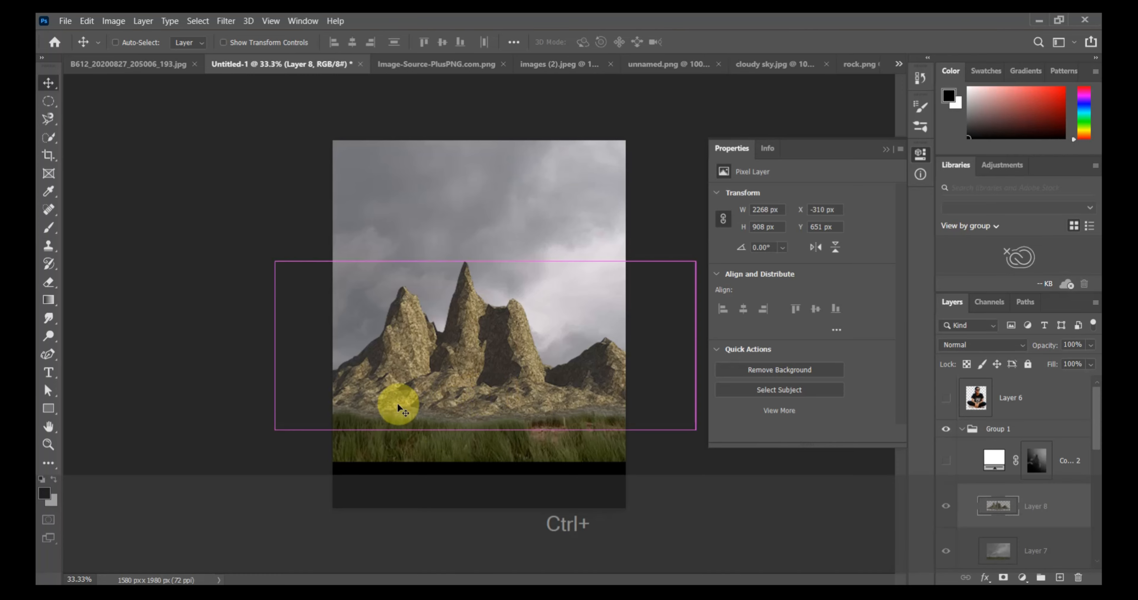
Open the ClipartKey_845080 stone image and place it in the lower part of the composition.
key("ctrl+o")
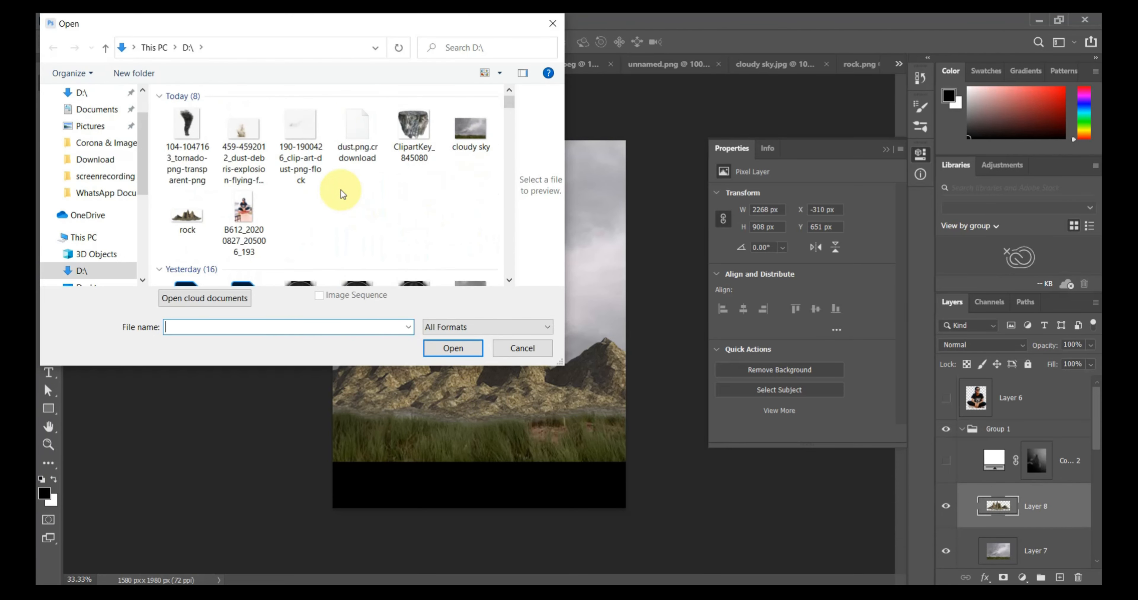
double_click(417, 128)
left_click_drag(499, 342, 286, 107)
left_click_drag(92, 46, 514, 437)
Scale the stone platform to about 404% wide and 372% high, filling the bottom of the canvas as foreground.
key("ctrl+t")
left_click_drag(553, 475, 793, 572)
left_click_drag(622, 508, 486, 520)
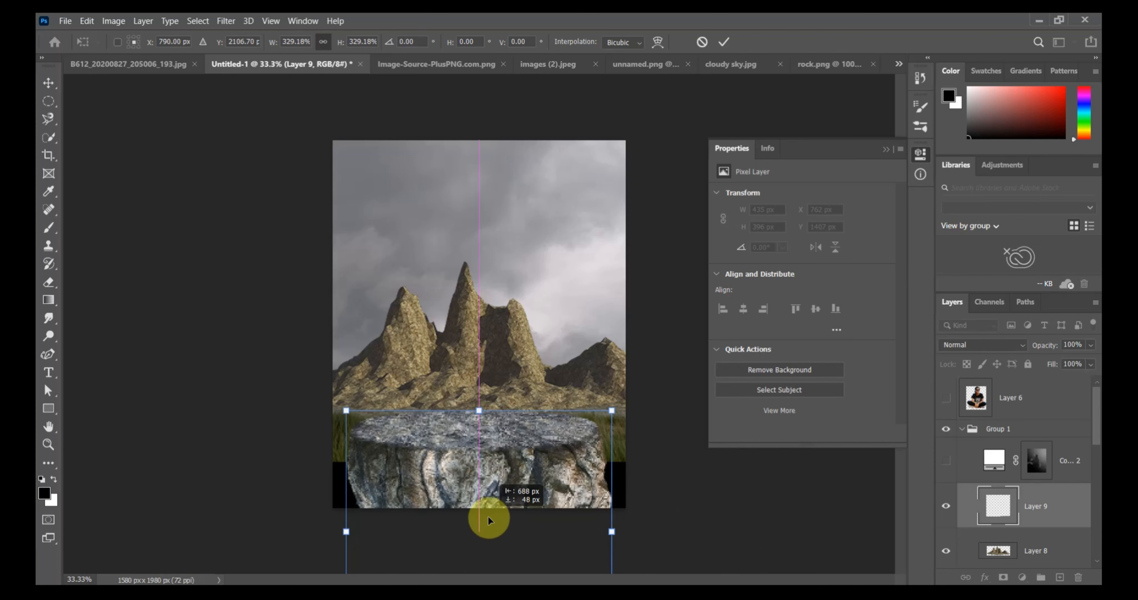
left_click_drag(611, 531, 640, 530)
left_click_drag(564, 502, 552, 527)
left_click_drag(628, 417, 640, 411)
mouse_move(525, 468)
left_mouse_down()
mouse_move(524, 492)
mouse_move(528, 450)
left_mouse_up()
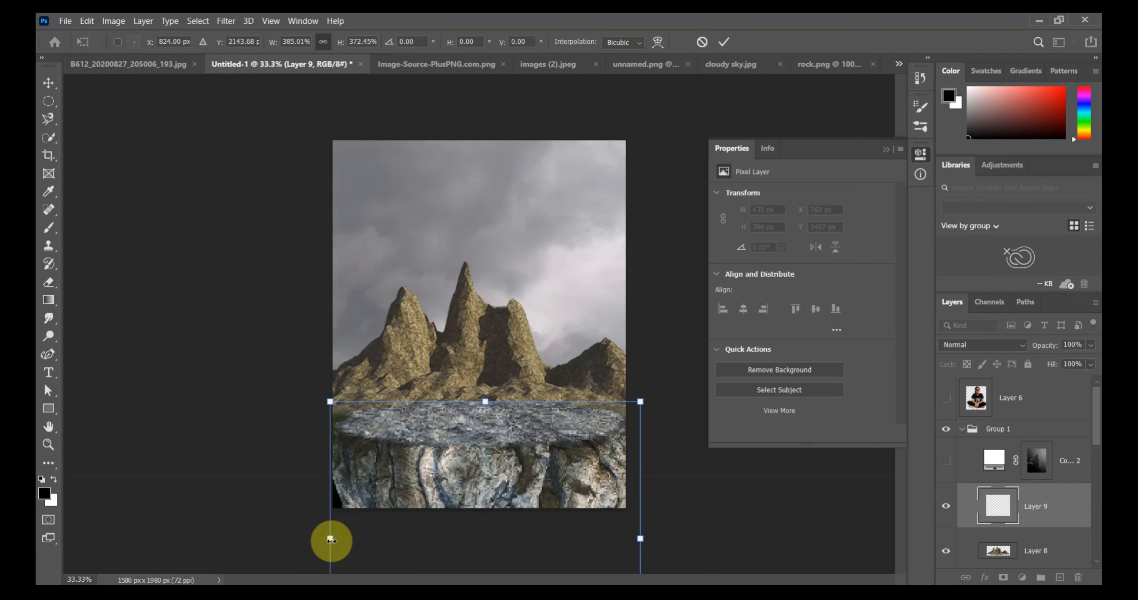
left_click_drag(330, 541, 313, 542)
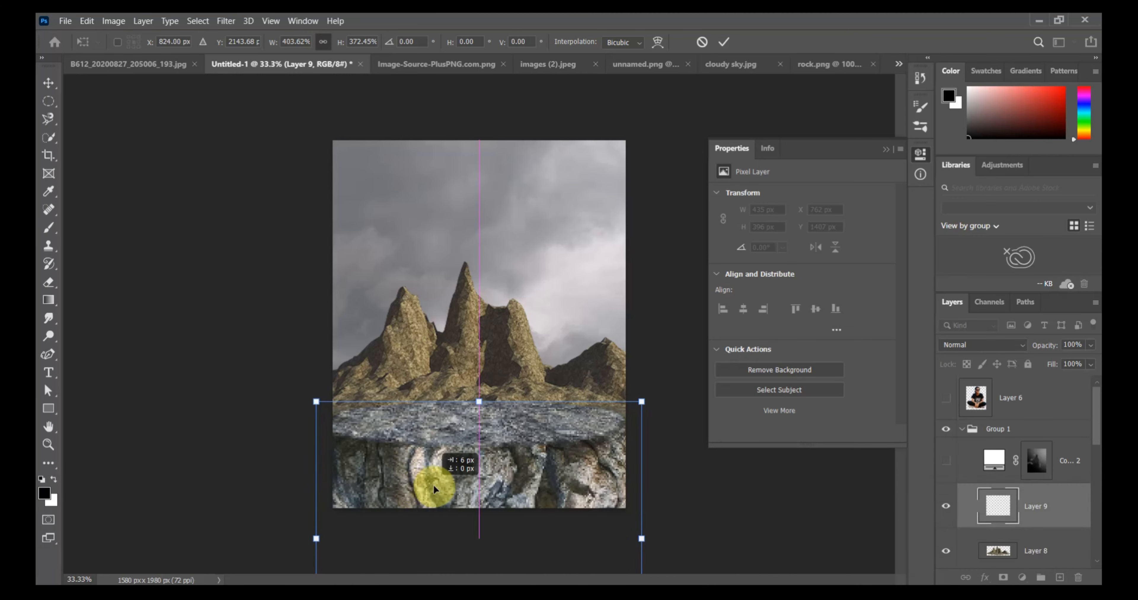
left_click_drag(433, 484, 440, 487)
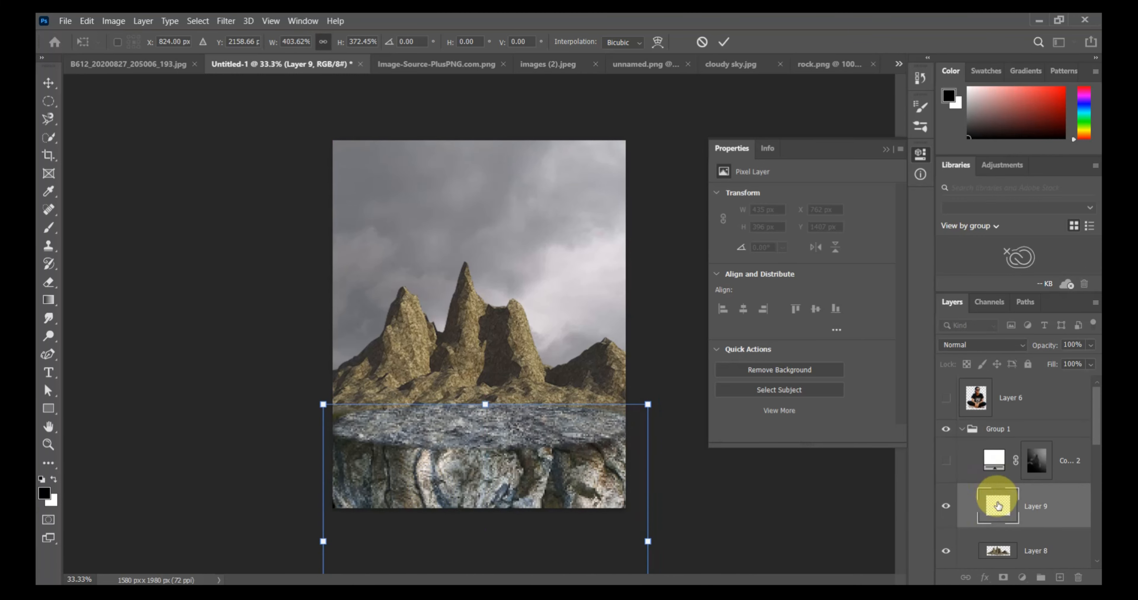
Move the sky, mountain and stone layers out above the hidden Group 1, stacking the stone platform over the mountains.
left_click_drag(1024, 506, 1013, 416)
scroll(996, 540, "down", 4)
scroll(995, 540, "up", 1)
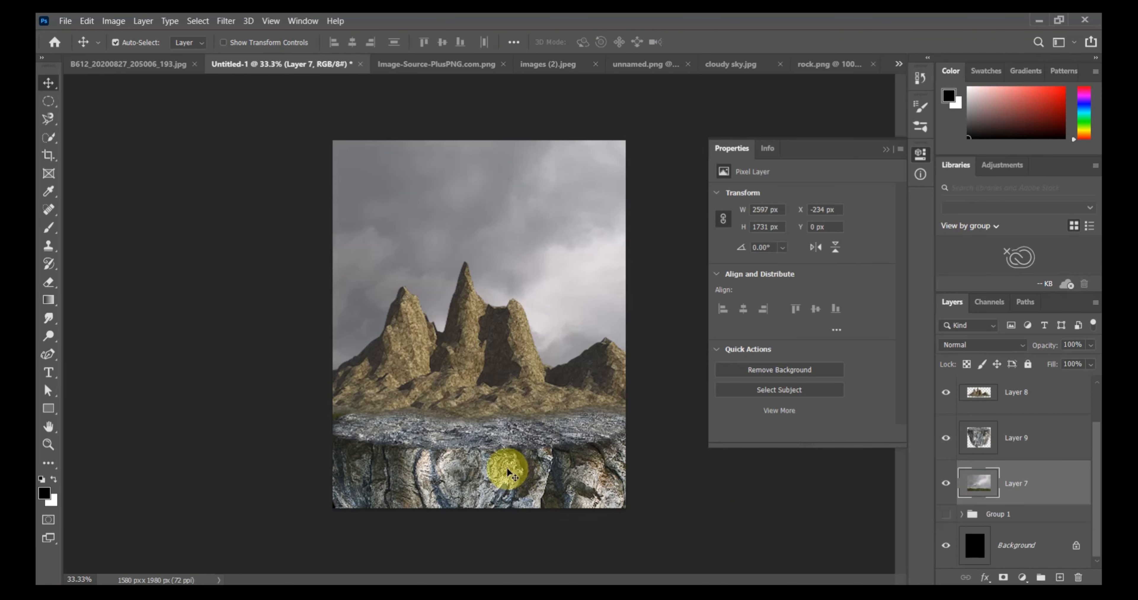
mouse_move(984, 450)
left_mouse_down()
mouse_move(982, 396)
mouse_move(1016, 376)
mouse_move(985, 463)
mouse_move(1003, 469)
mouse_move(997, 434)
left_mouse_up()
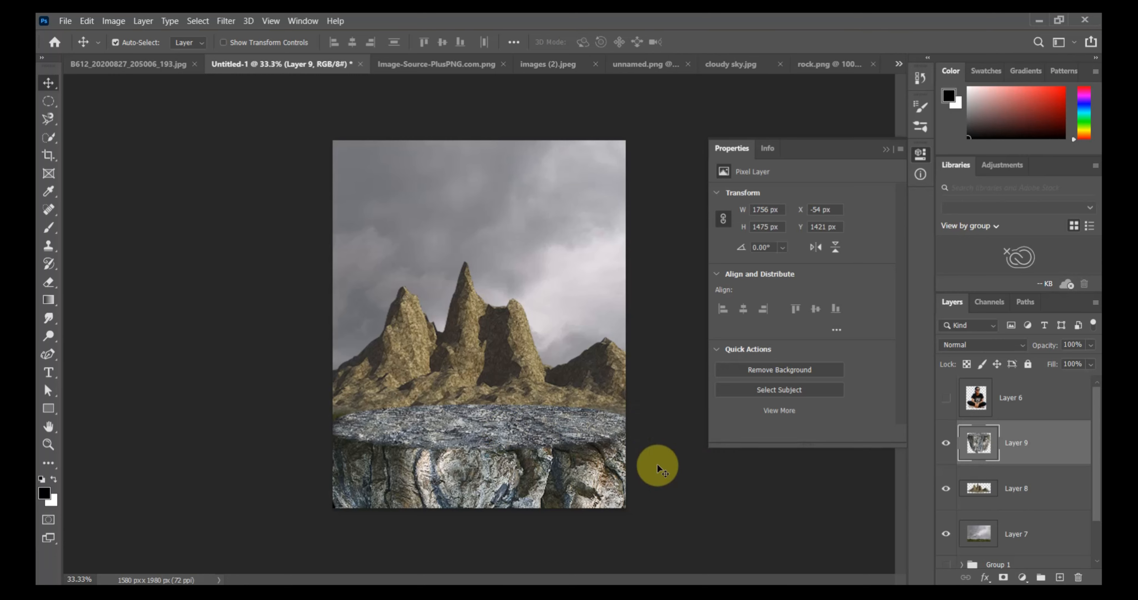
Add a Hue/Saturation adjustment clipped to the stone platform, colorized with hue 41, saturation 10 and lightness -15.
left_click(1024, 579)
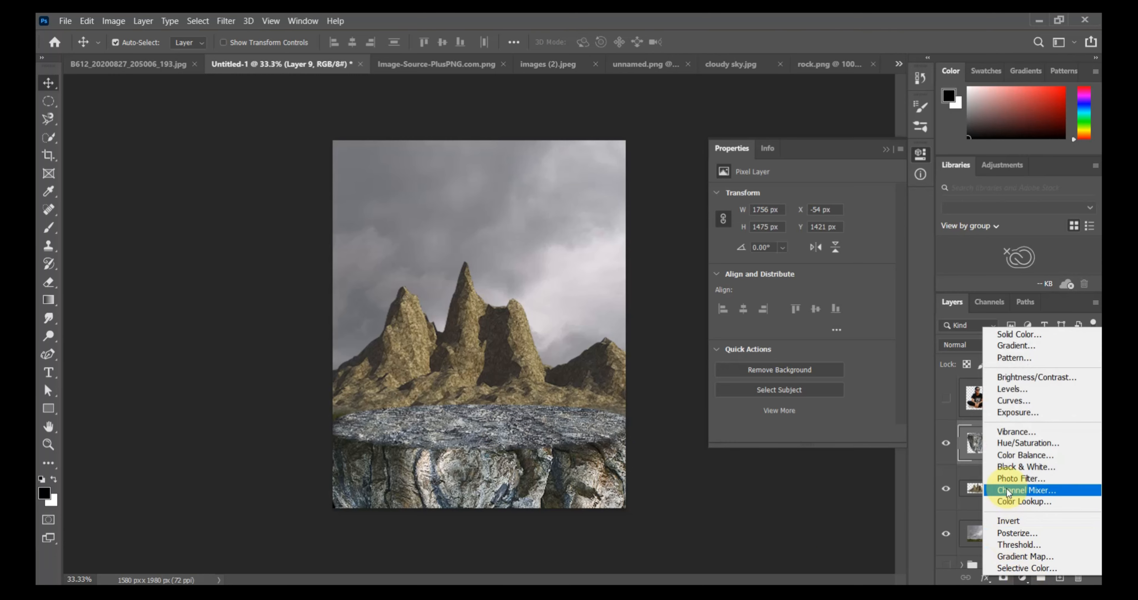
left_click(1010, 447)
left_click_drag(801, 277, 749, 254)
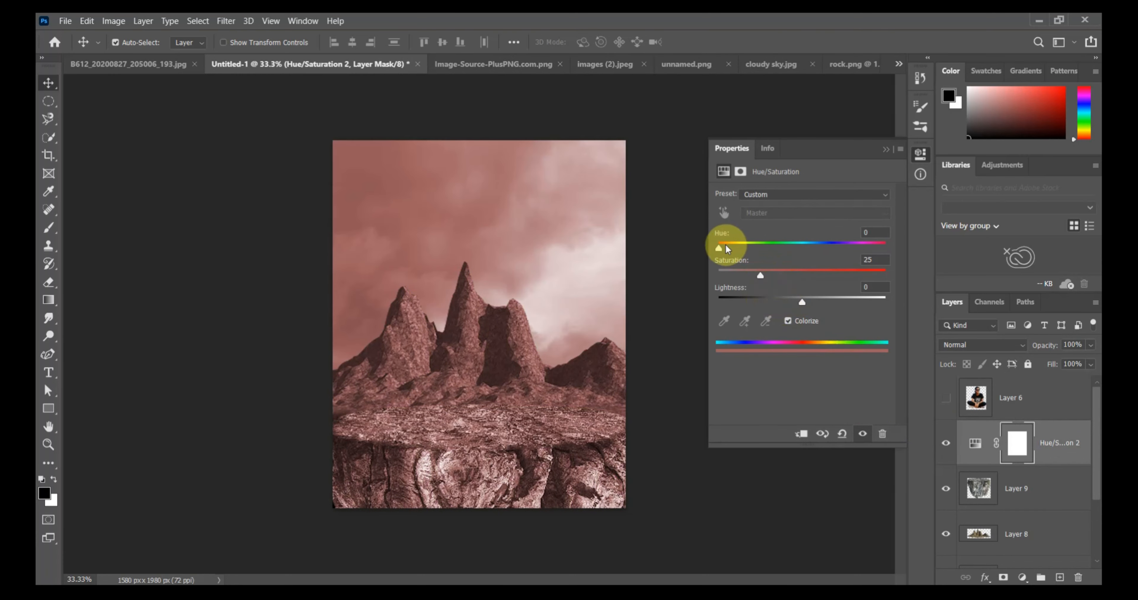
left_click(811, 439)
left_click_drag(721, 246, 737, 246)
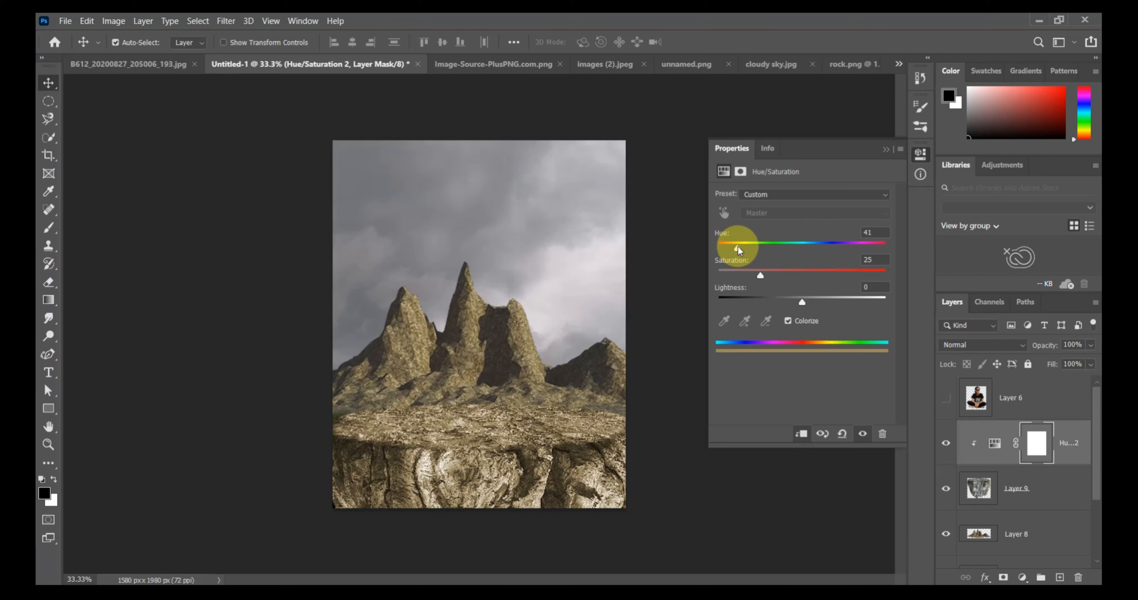
mouse_move(737, 277)
left_mouse_down()
mouse_move(723, 278)
mouse_move(734, 278)
left_mouse_up()
left_click_drag(801, 302, 789, 310)
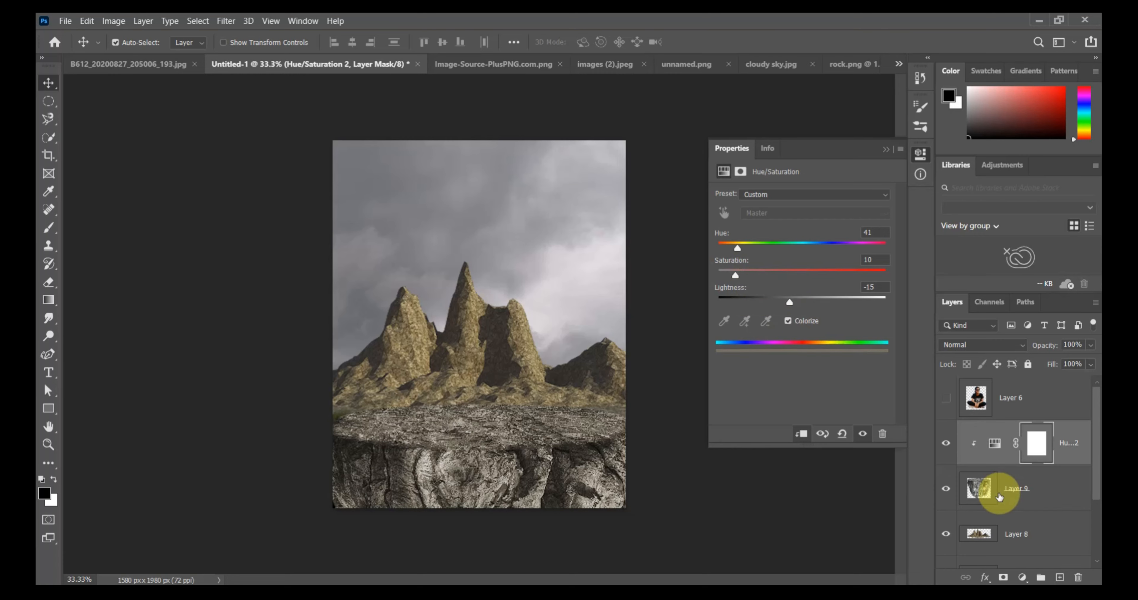
Add a Hue/Saturation adjustment above the mountain layer, Layer 8, with saturation -58.
scroll(999, 498, "down", 2)
left_click(991, 445)
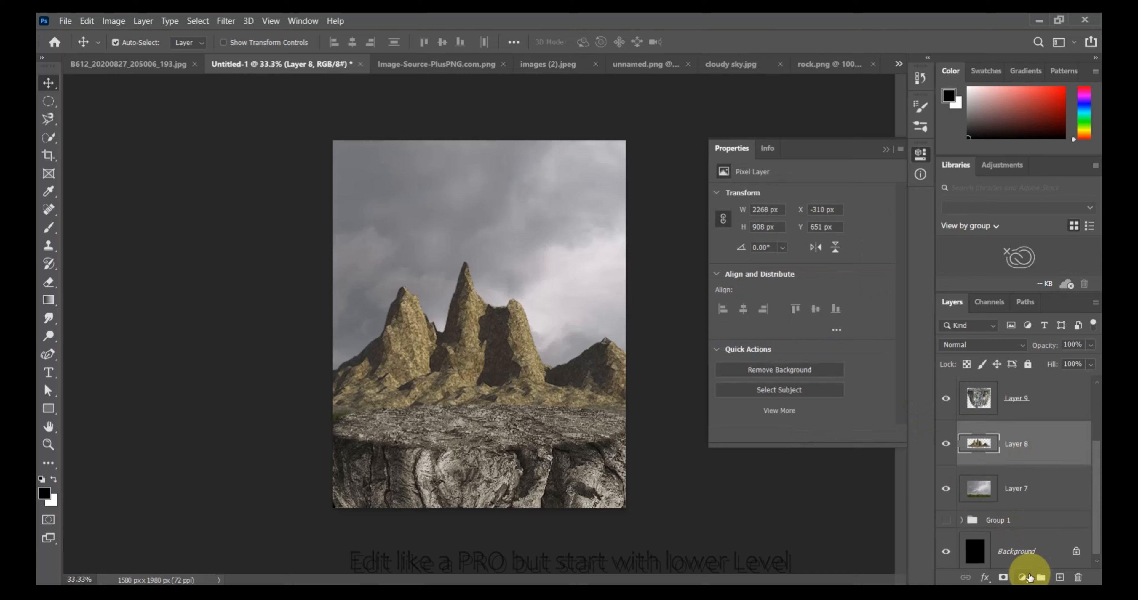
left_click(1028, 578)
left_click(1004, 441)
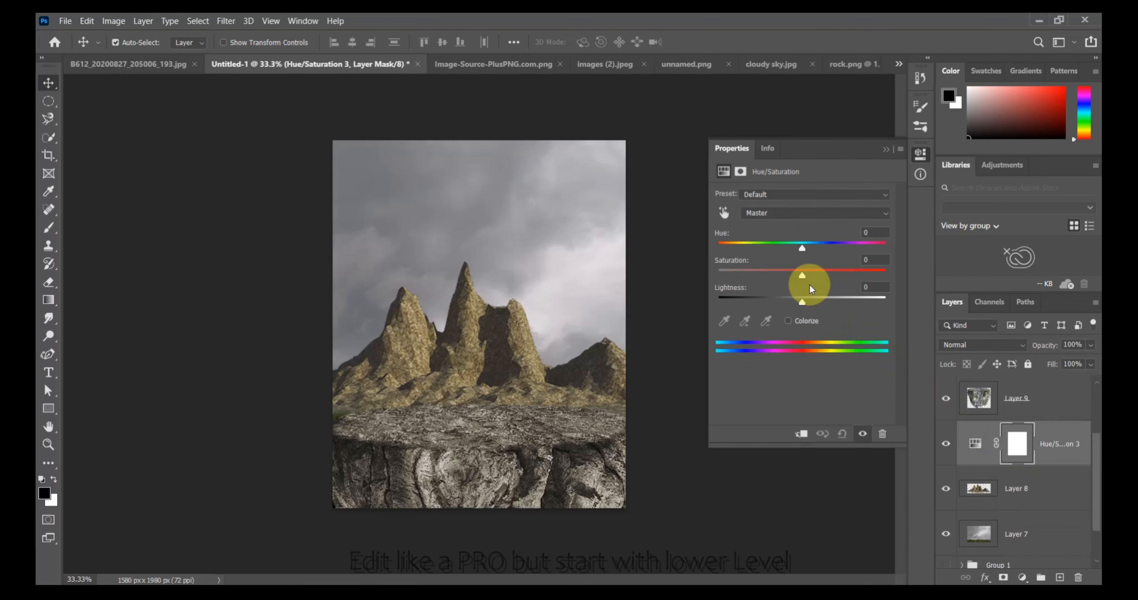
left_click_drag(803, 277, 754, 273)
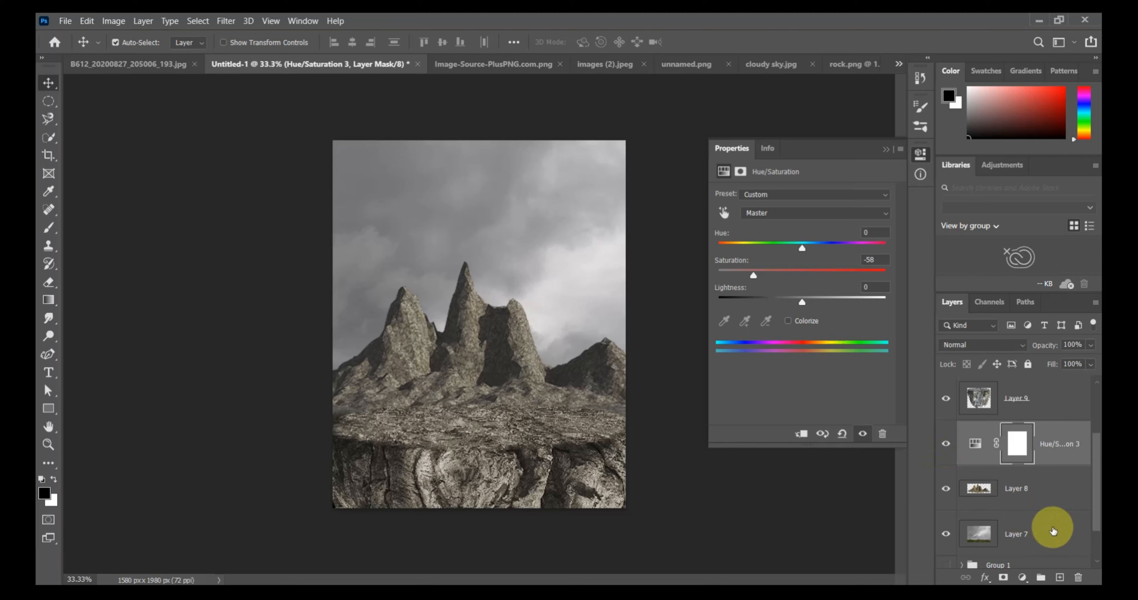
Add a black (000000) Solid Color fill above the mountains' Hue/Saturation adjustment and invert its mask to hide the fill.
left_click(1023, 578)
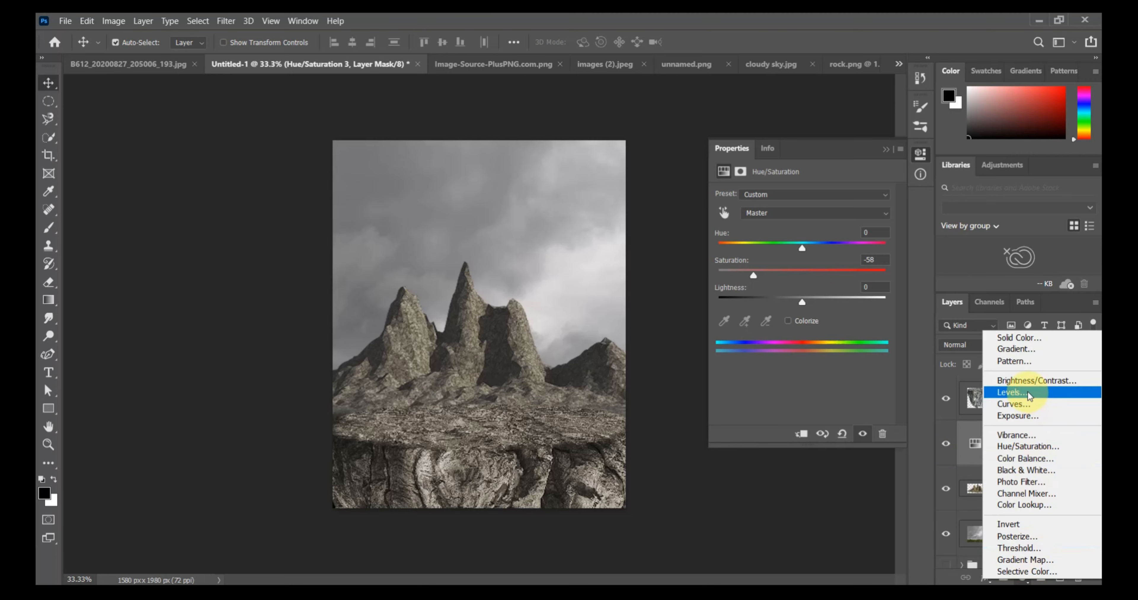
left_click(1023, 338)
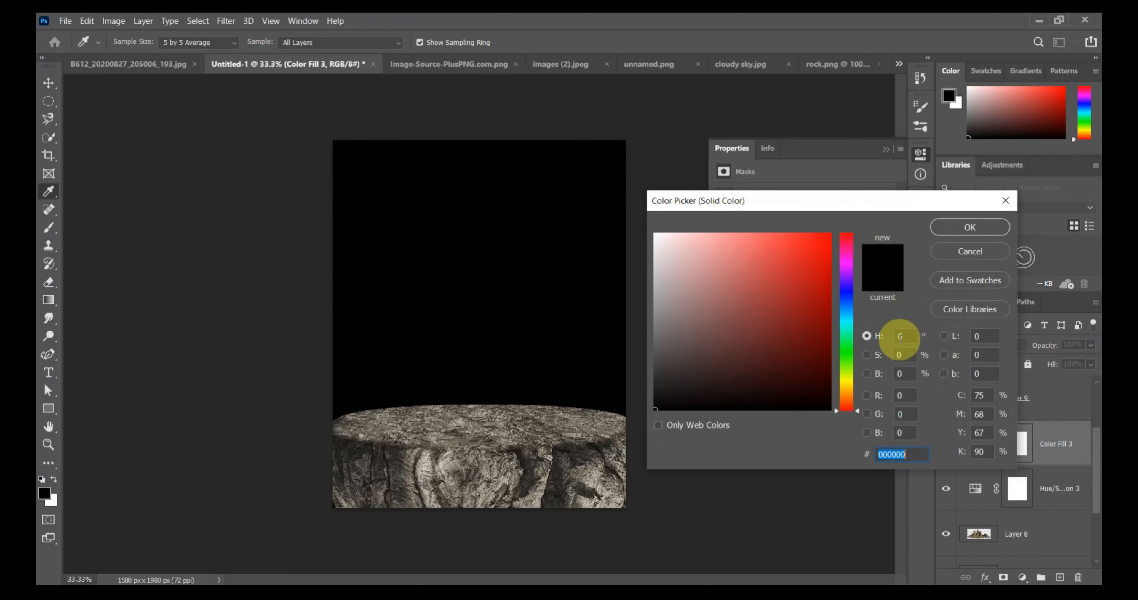
left_click(976, 226)
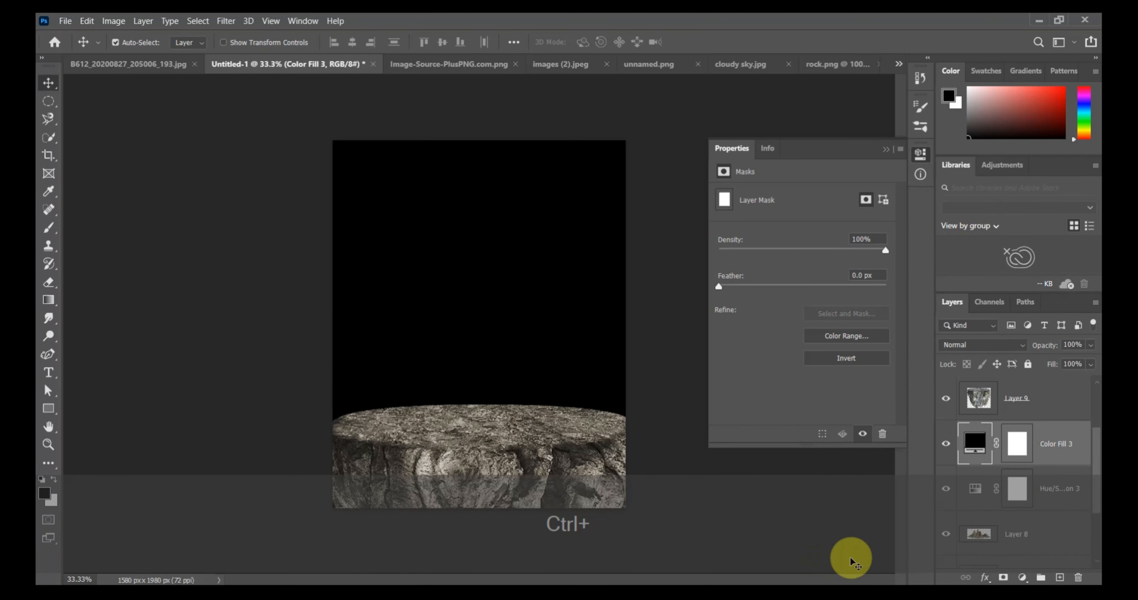
left_click(1018, 454, "ctrl")
key("ctrl+i")
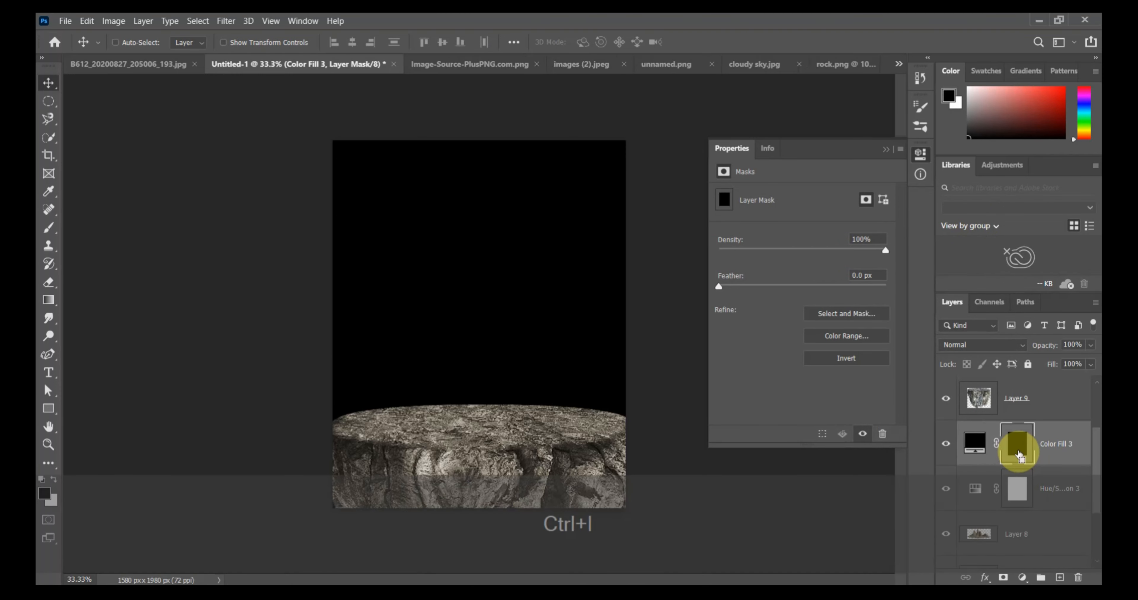
Brush shadows over the mountains' base in the black fill's mask, tilting the brush to 28°, and clean up the spill with black.
left_click(48, 228)
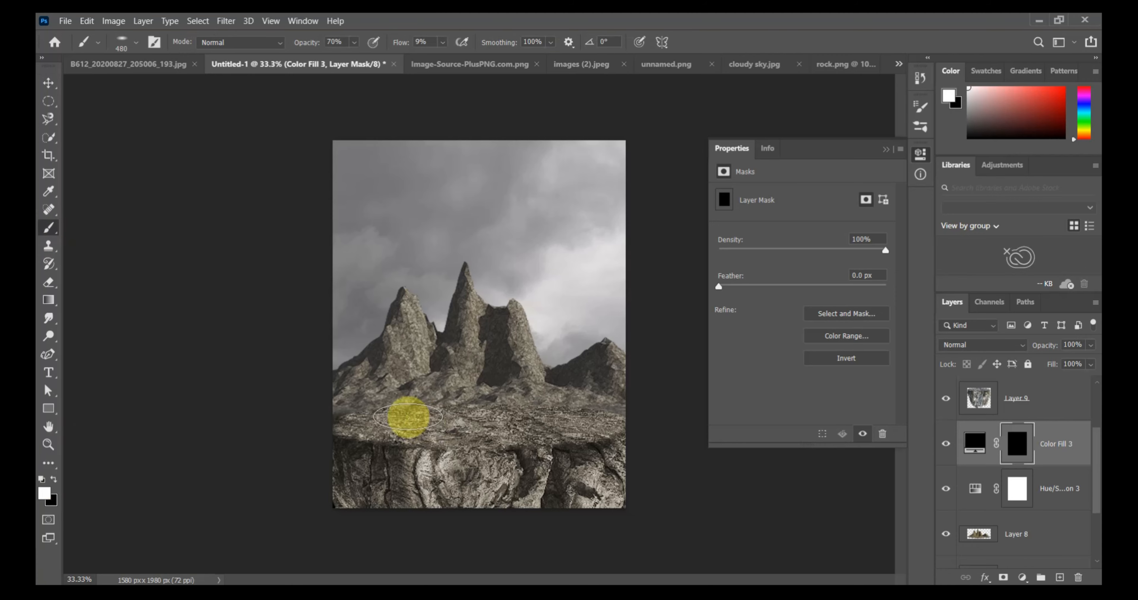
mouse_move(414, 405)
left_mouse_down()
mouse_move(561, 401)
mouse_move(419, 419)
mouse_move(406, 407)
mouse_move(442, 396)
mouse_move(373, 359)
mouse_move(346, 397)
mouse_move(485, 385)
mouse_move(502, 343)
mouse_move(528, 398)
mouse_move(583, 382)
mouse_move(457, 336)
mouse_move(434, 400)
mouse_move(497, 337)
mouse_move(482, 393)
mouse_move(343, 427)
mouse_move(545, 419)
mouse_move(622, 431)
mouse_move(366, 387)
left_mouse_up()
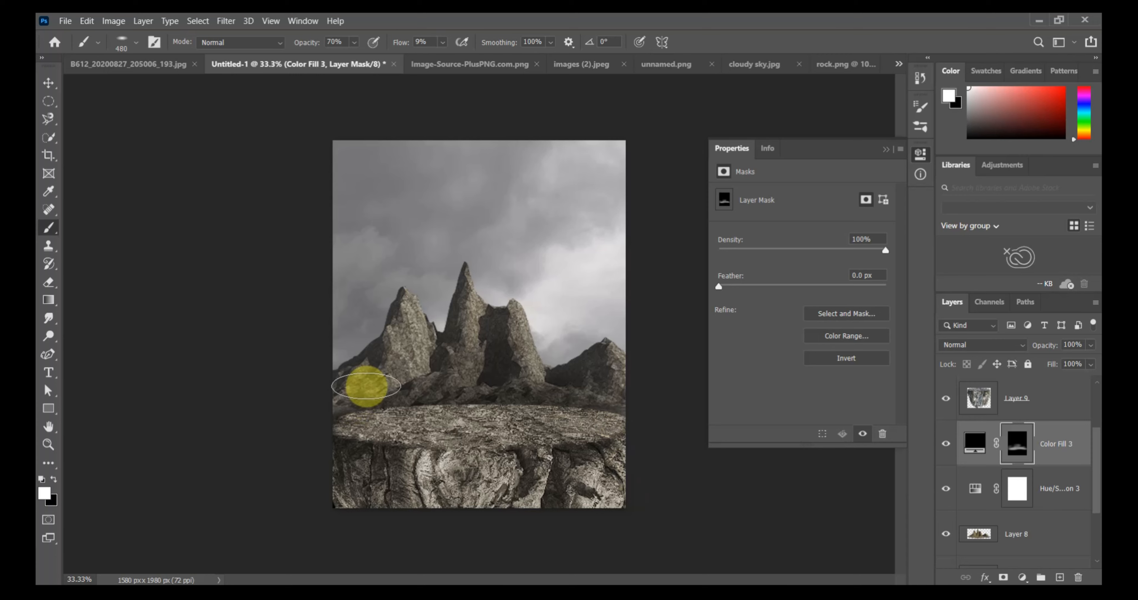
left_click(136, 42)
mouse_move(97, 93)
left_mouse_down()
mouse_move(336, 460)
mouse_move(340, 524)
mouse_move(643, 469)
mouse_move(640, 489)
mouse_move(664, 525)
mouse_move(673, 480)
mouse_move(455, 367)
mouse_move(390, 364)
mouse_move(390, 335)
mouse_move(360, 392)
left_mouse_up()
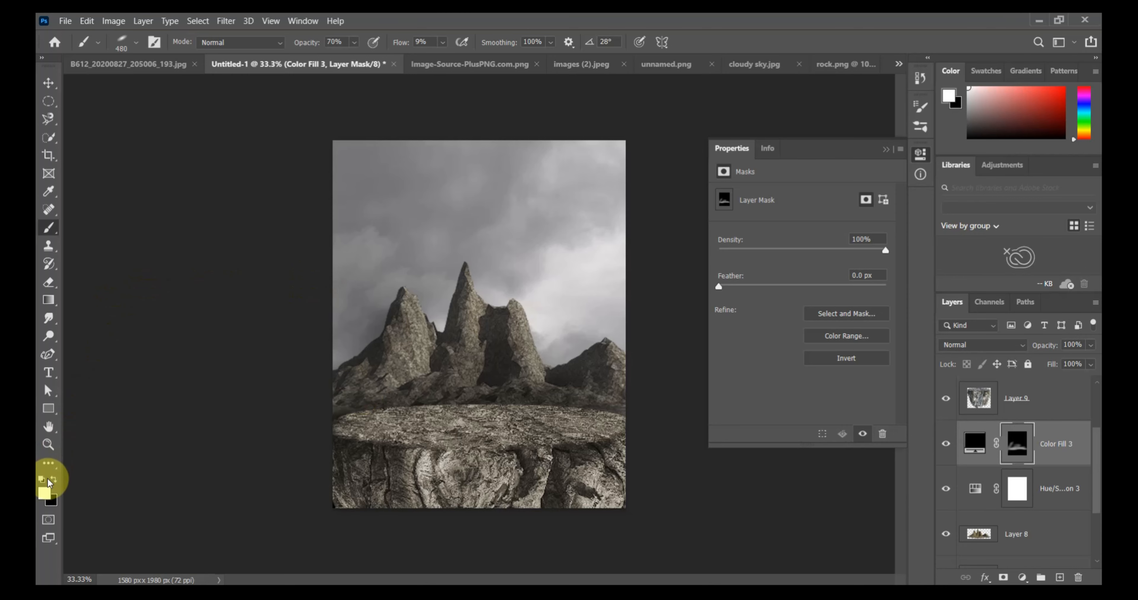
mouse_move(417, 295)
left_mouse_down()
mouse_move(480, 270)
mouse_move(490, 311)
mouse_move(544, 316)
mouse_move(527, 306)
mouse_move(549, 372)
left_mouse_up()
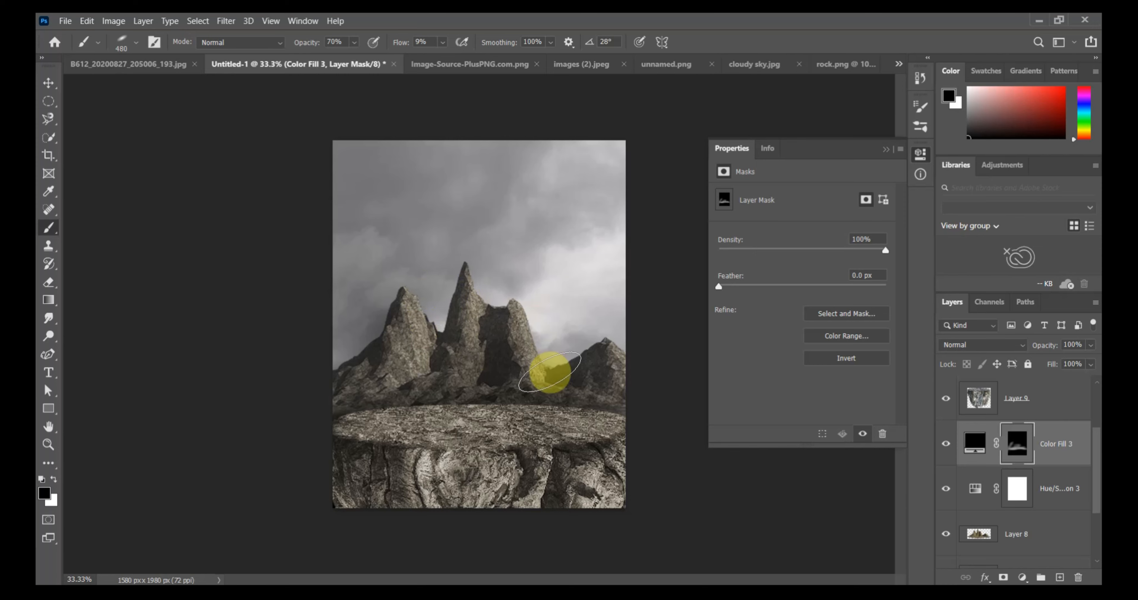
mouse_move(604, 317)
left_mouse_down()
mouse_move(632, 351)
mouse_move(625, 279)
left_mouse_up()
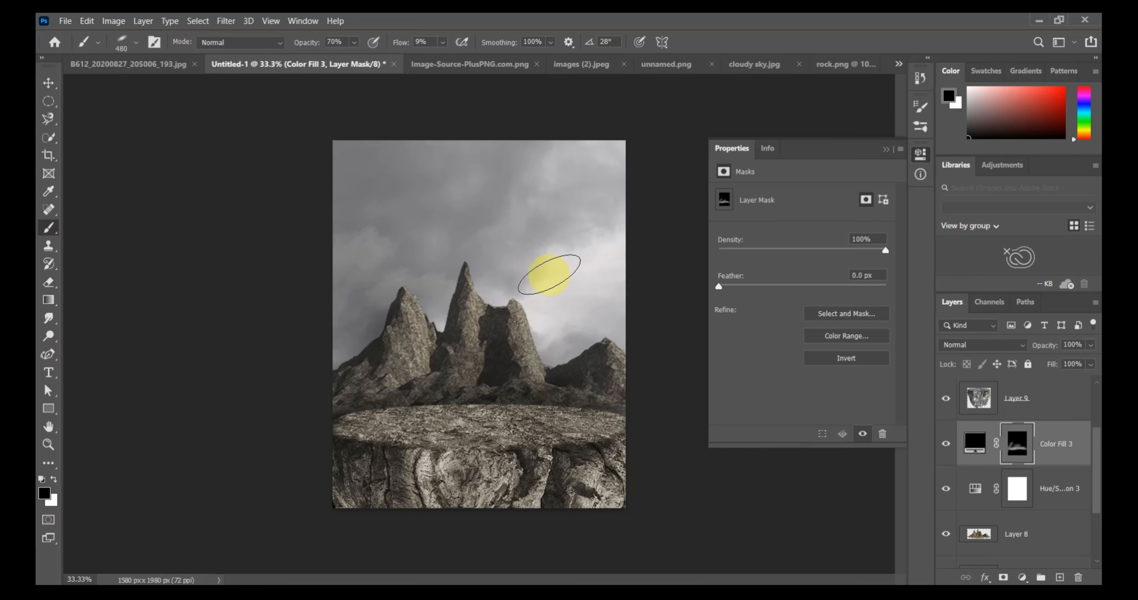
Add a Curves adjustment directly above the sky layer, Layer 7, and raise the curve to darken the clouds.
scroll(1001, 480, "down", 2)
scroll(1000, 480, "up", 2)
left_click(994, 531)
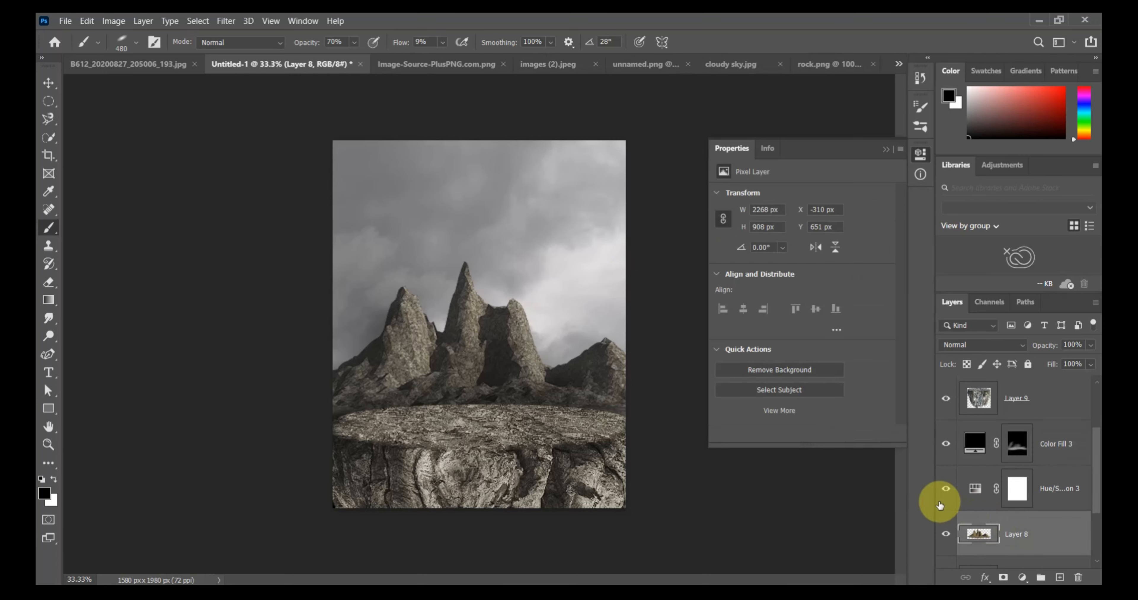
left_click(999, 483)
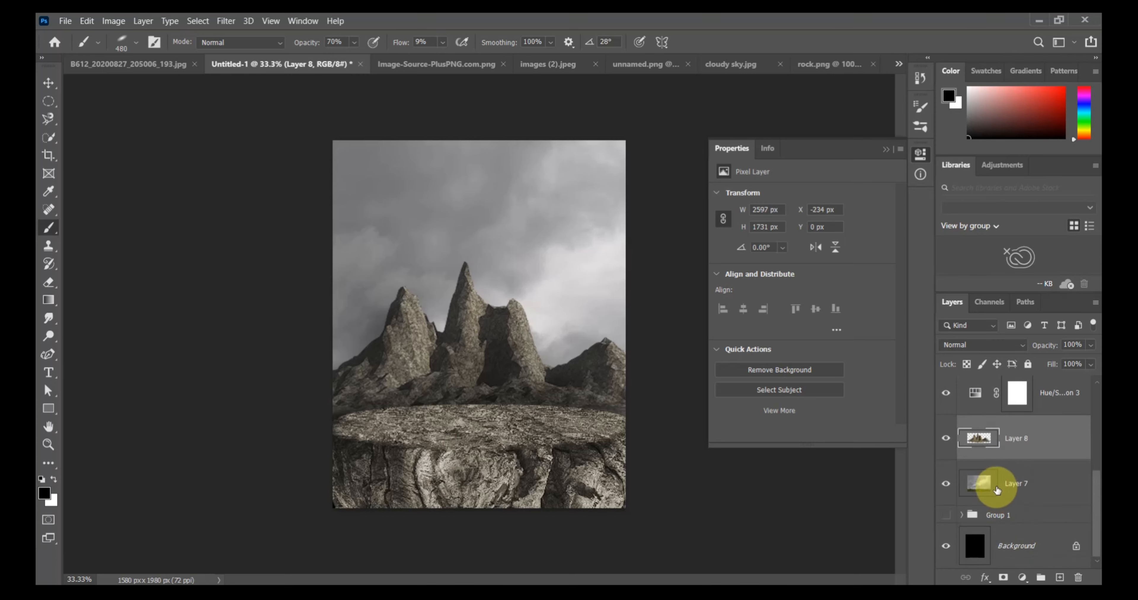
left_click(1021, 578)
left_click(1023, 406)
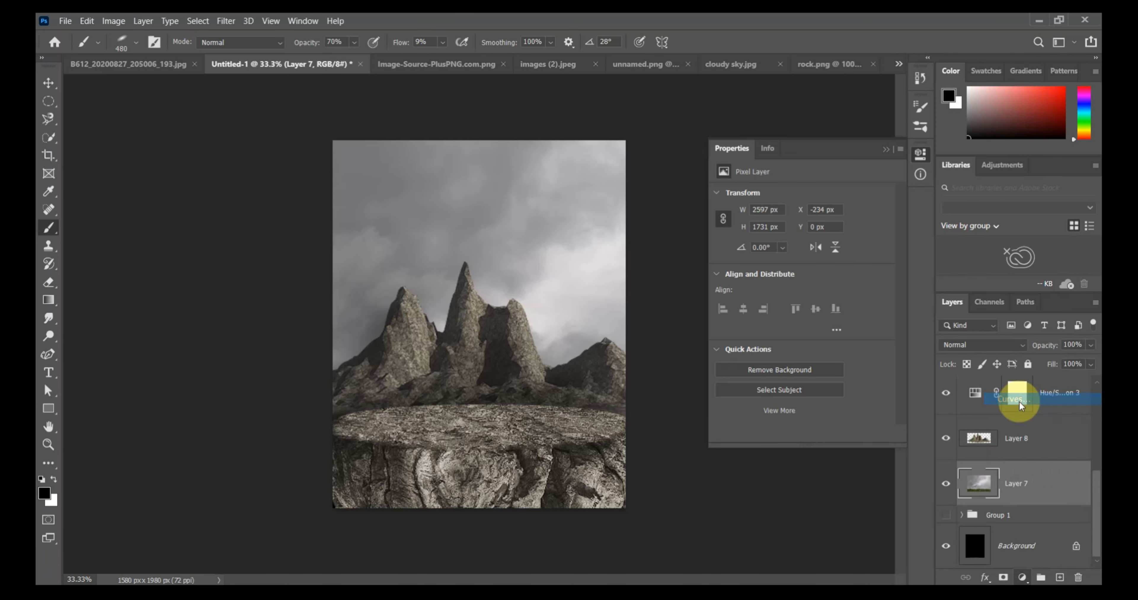
left_click_drag(778, 322, 825, 249)
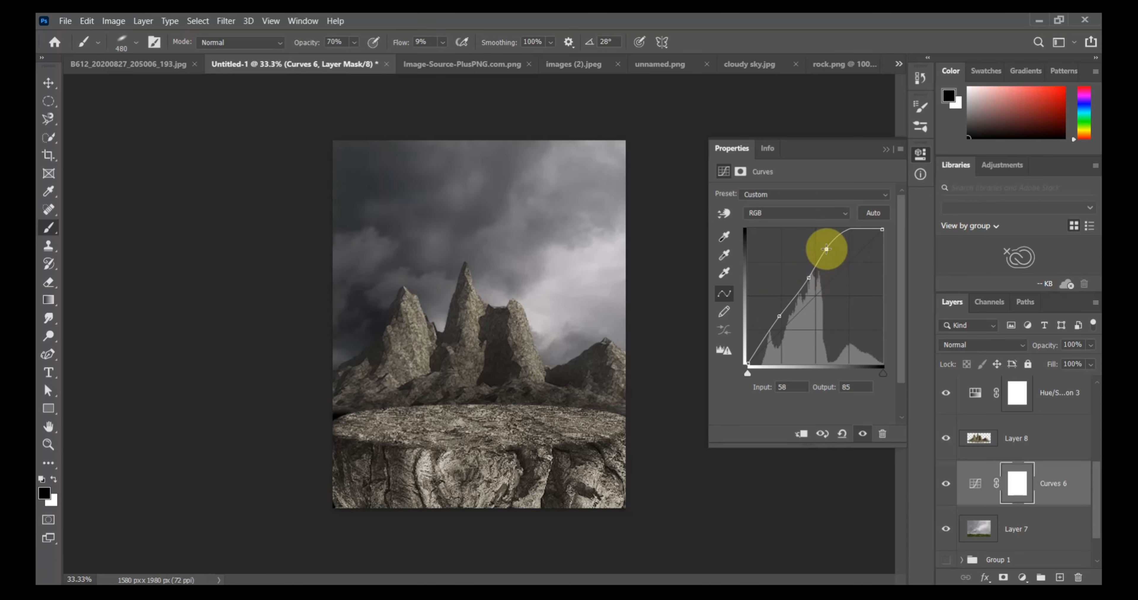
Refine the sky's curve with extra points, including input 35 to output 47 and input 7 to output 20.
left_click_drag(847, 255, 844, 226)
mouse_move(795, 294)
left_mouse_down()
mouse_move(803, 307)
mouse_move(786, 293)
mouse_move(795, 300)
left_mouse_up()
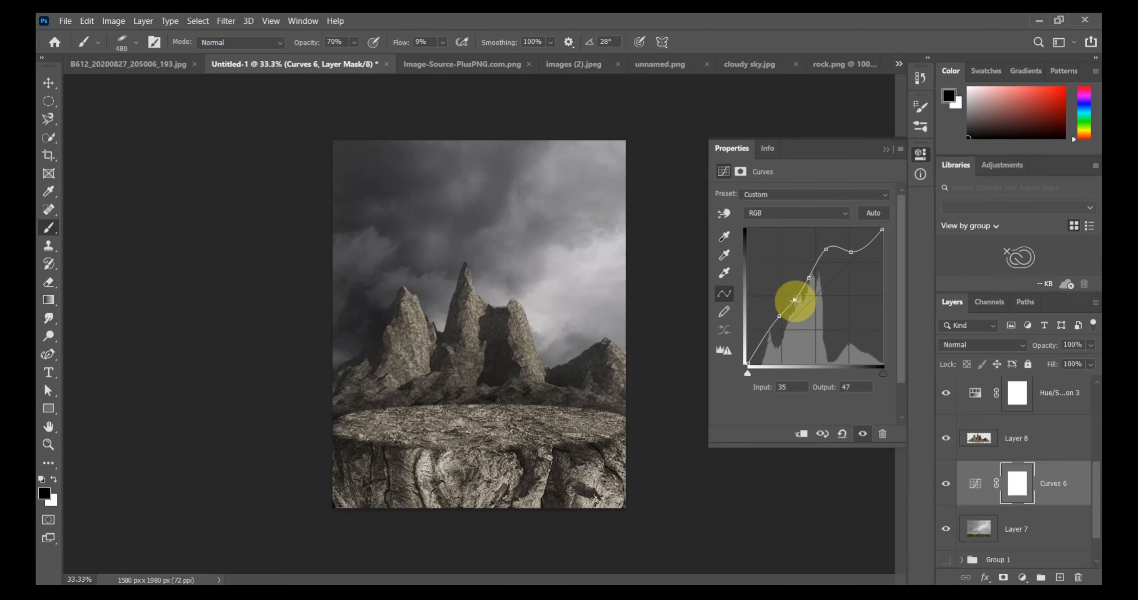
mouse_move(765, 337)
left_mouse_down()
mouse_move(758, 325)
mouse_move(754, 354)
left_mouse_up()
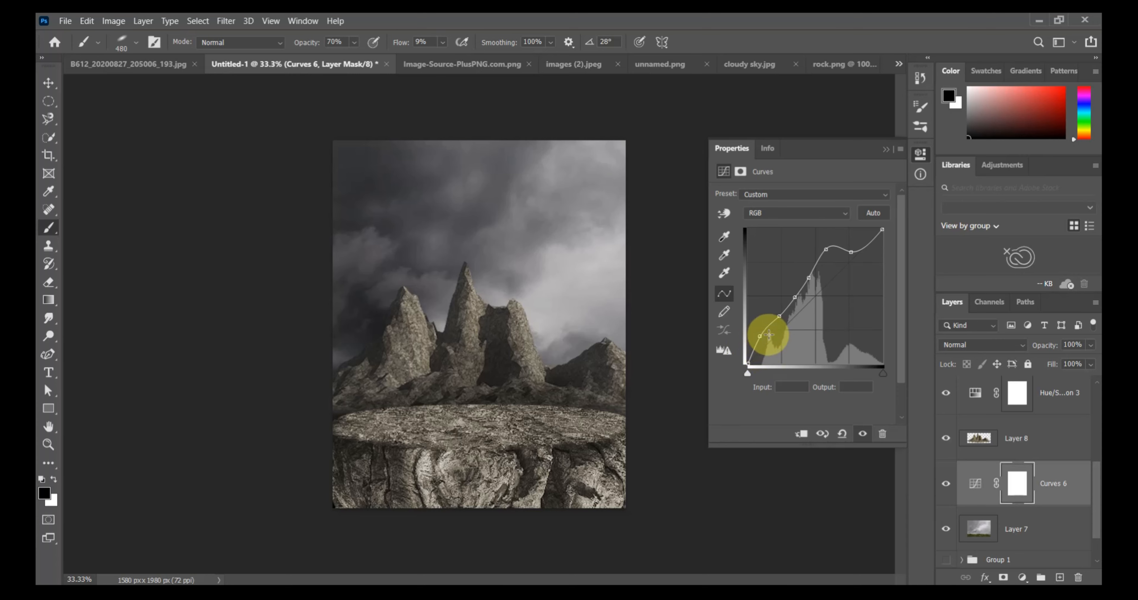
left_click_drag(760, 336, 758, 336)
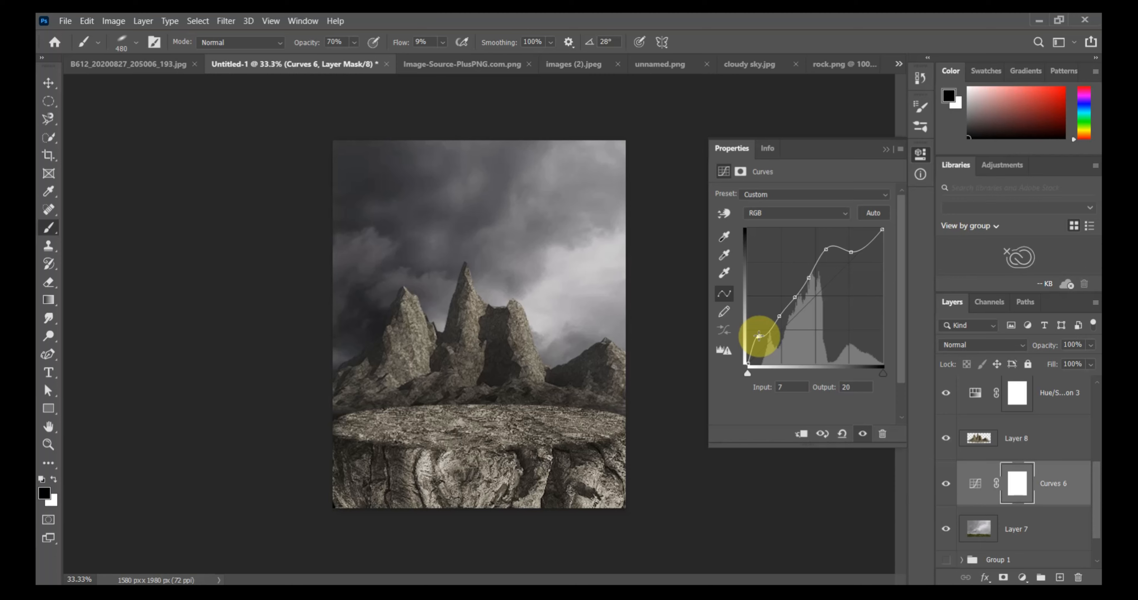
left_click(884, 149)
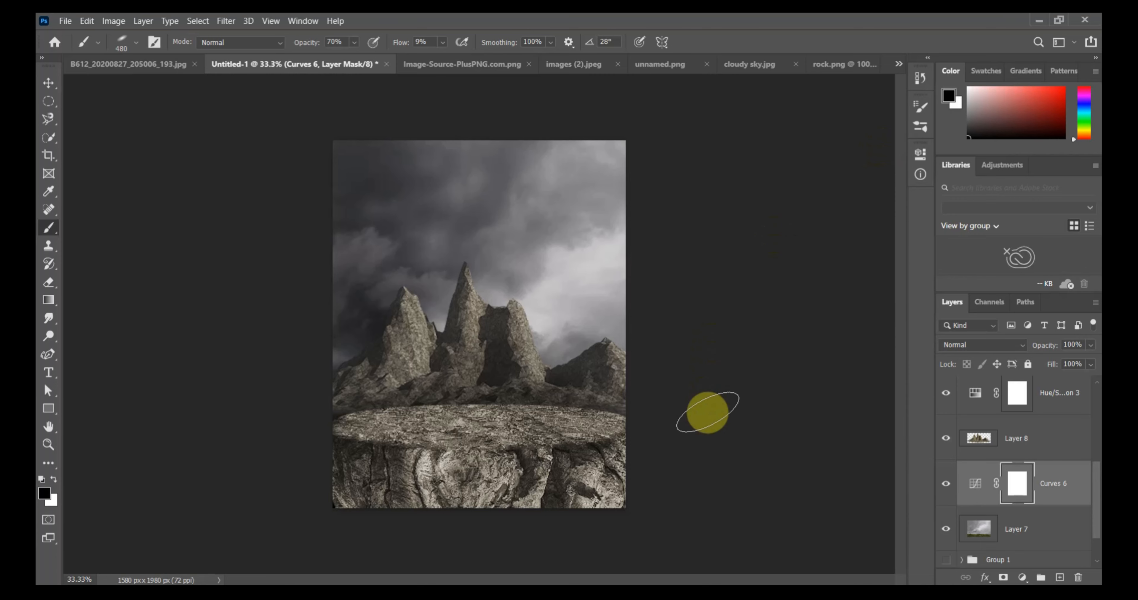
Stamp all visible layers onto a new layer between Color Fill 3 and the stone platform layer.
left_click(1003, 437)
scroll(1024, 402, "up", 2)
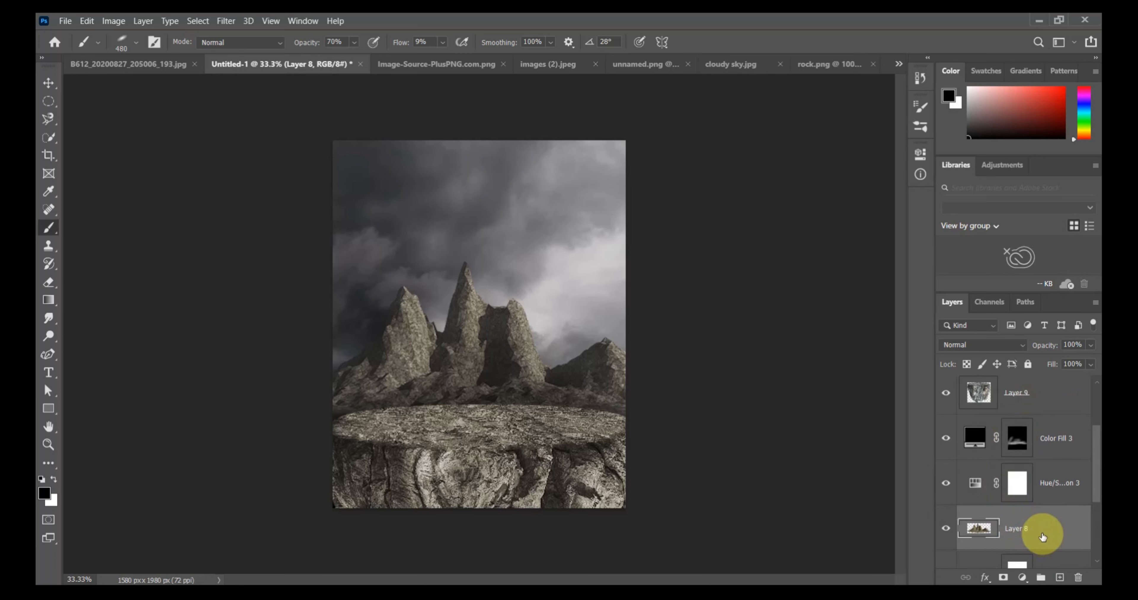
left_click(1051, 473)
left_click(1055, 438)
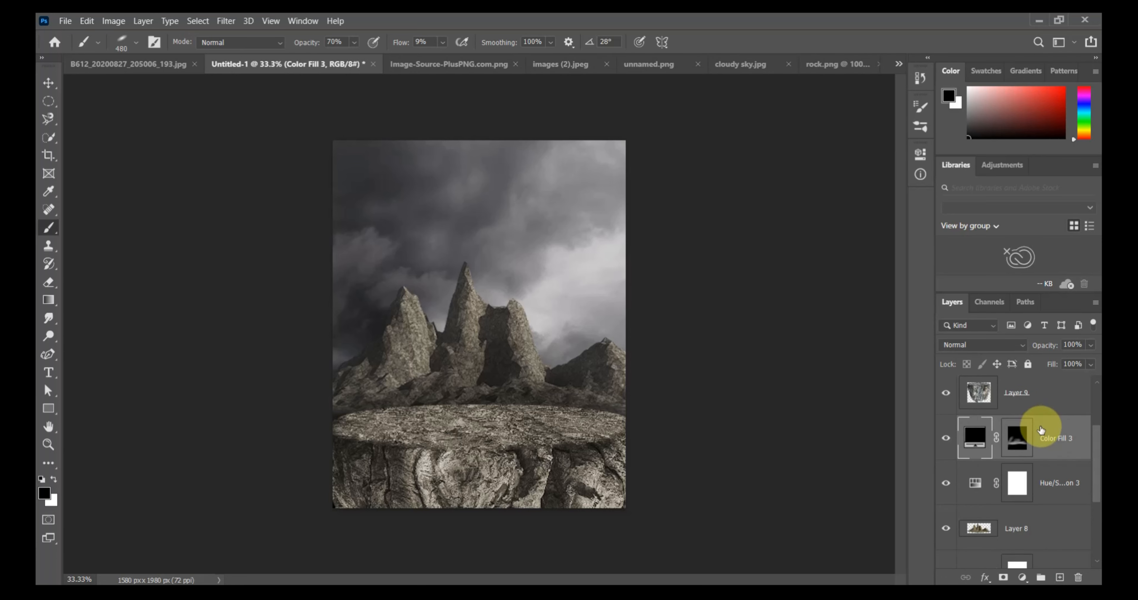
left_click(1060, 577)
key("ctrl+shift+alt+e")
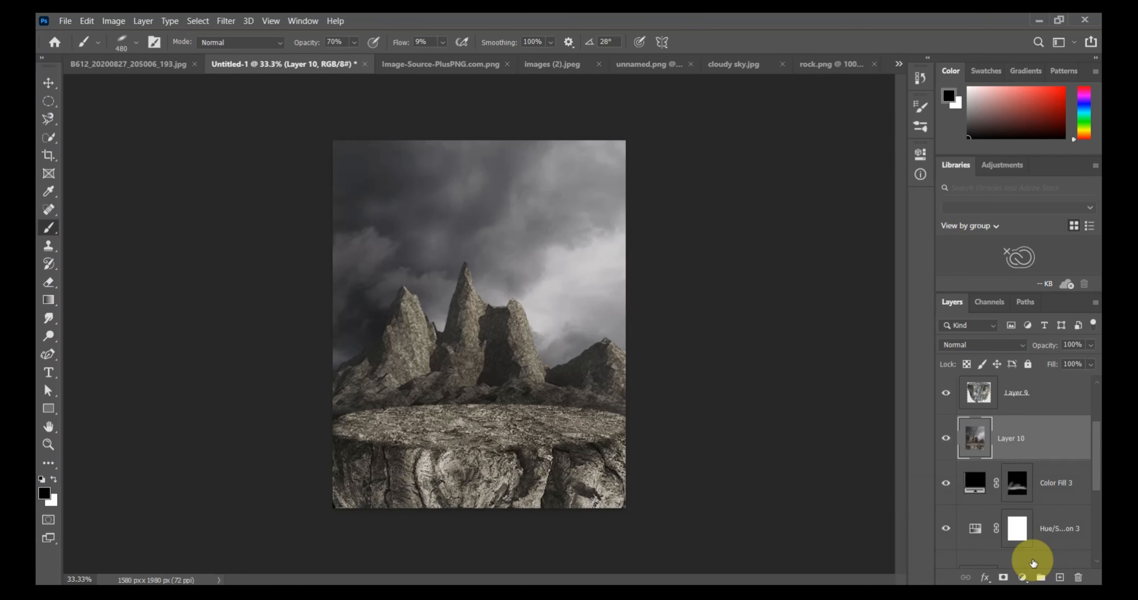
Apply a 19 px Field Blur to the merged background copy, Layer 10.
left_click(226, 21)
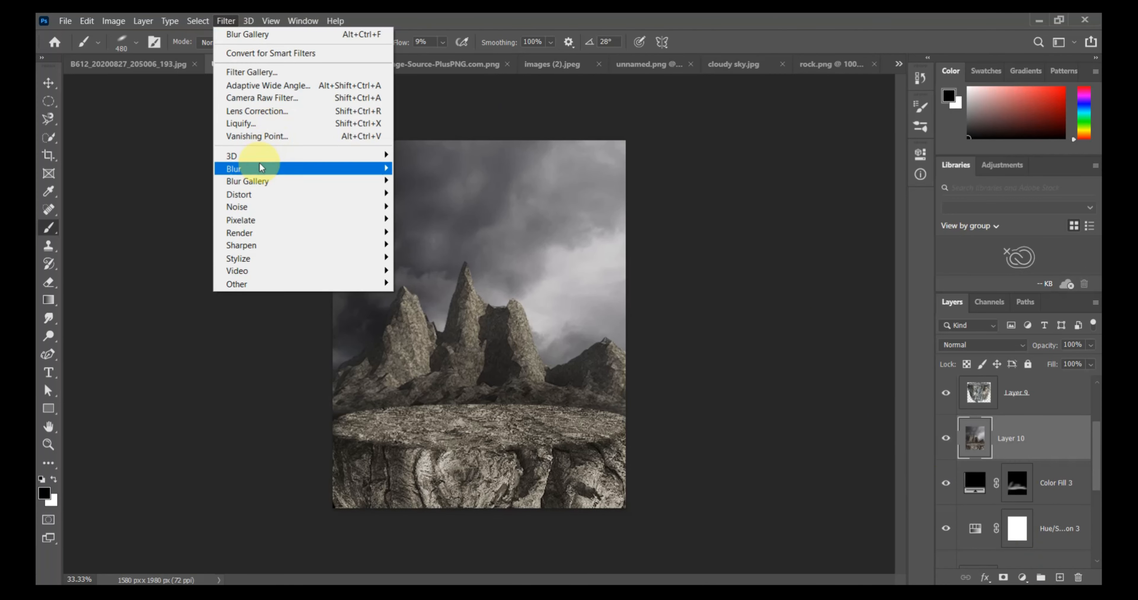
mouse_move(264, 178)
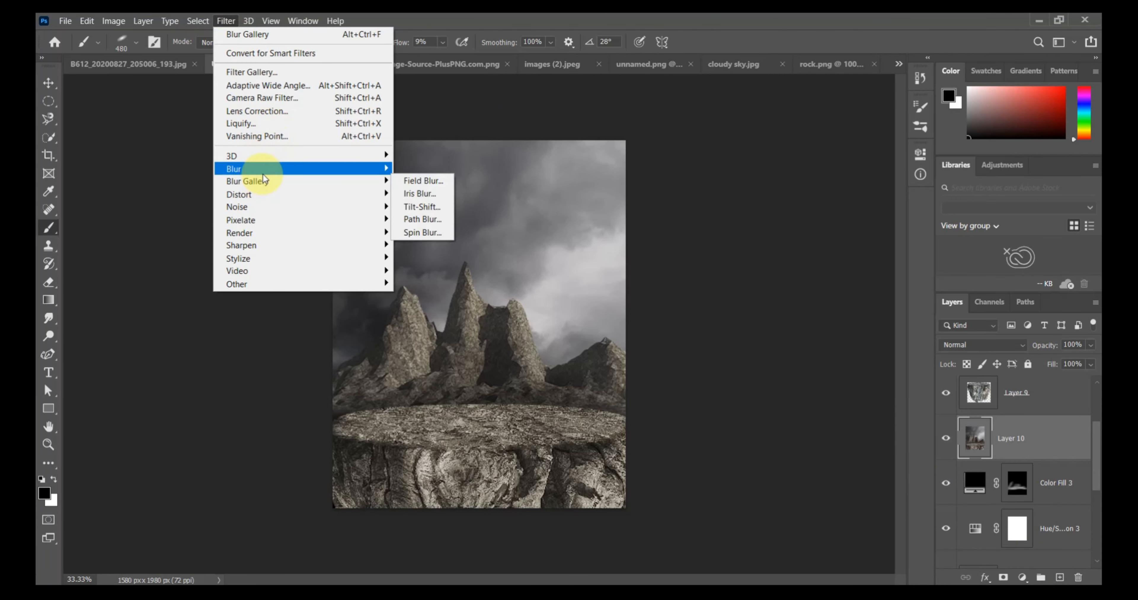
left_click(420, 182)
left_click_drag(472, 319, 491, 347)
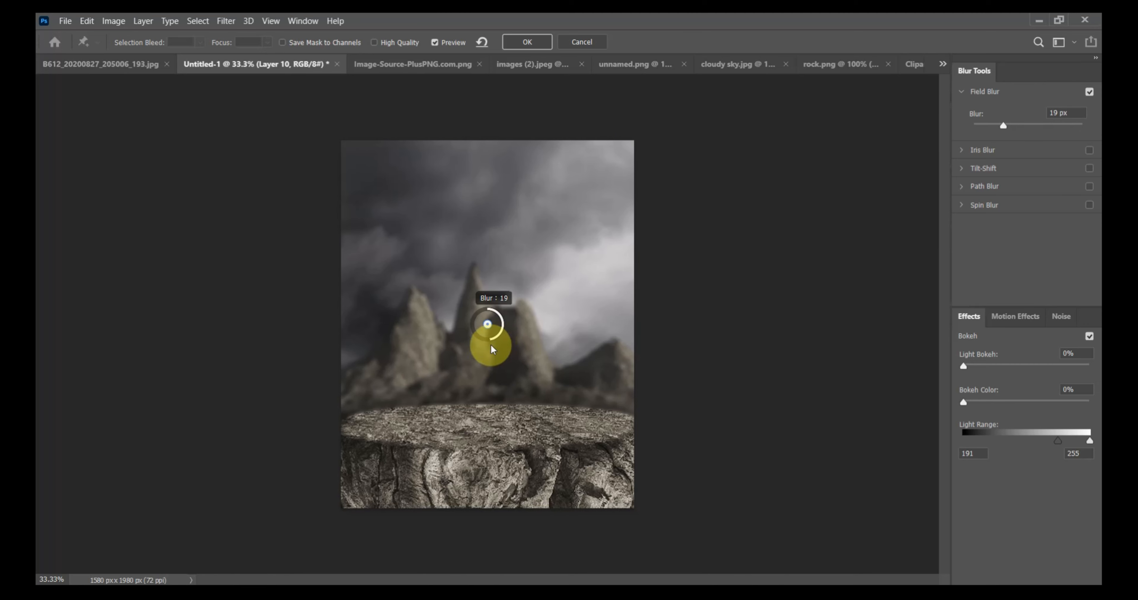
left_click(528, 42)
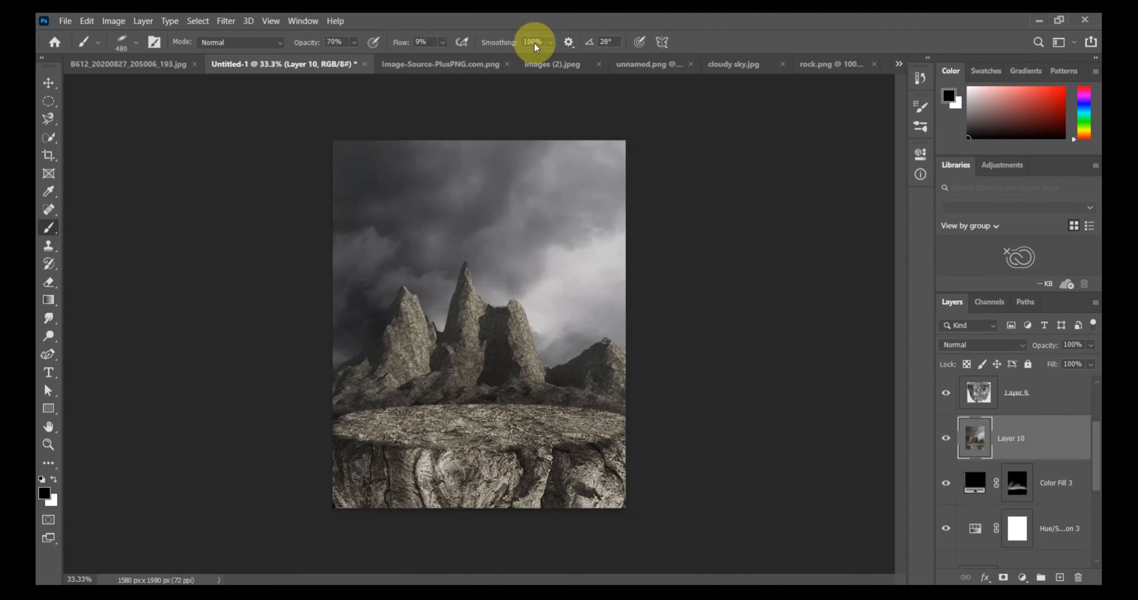
Show the seated woman, Layer 6, and scale her to about 203%, placing her on the stone platform.
scroll(1015, 444, "up", 2)
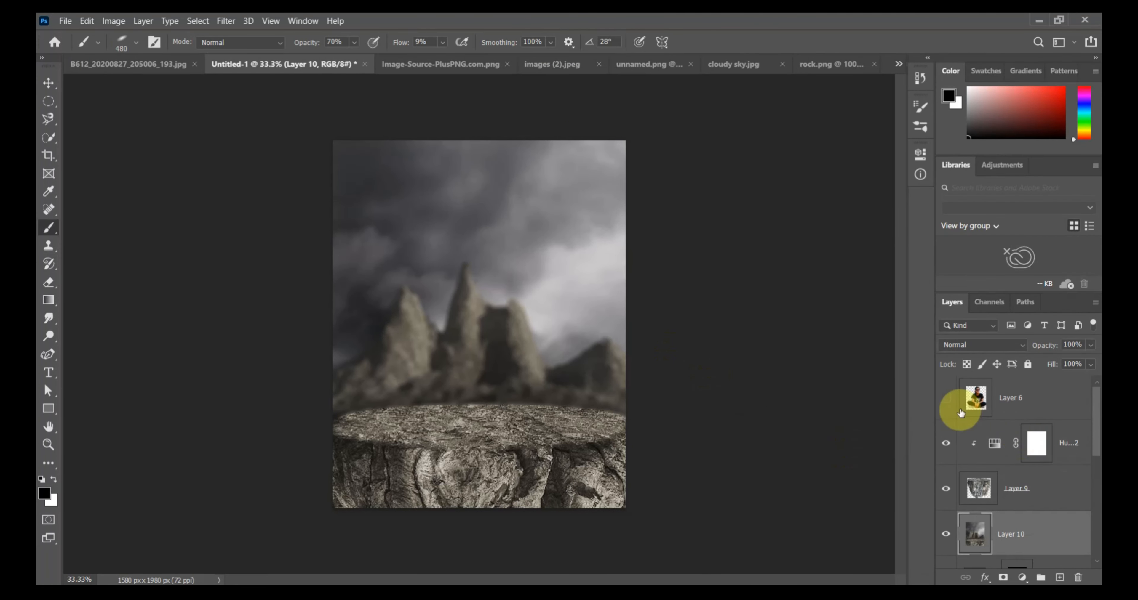
left_click(946, 399)
key("ctrl+t")
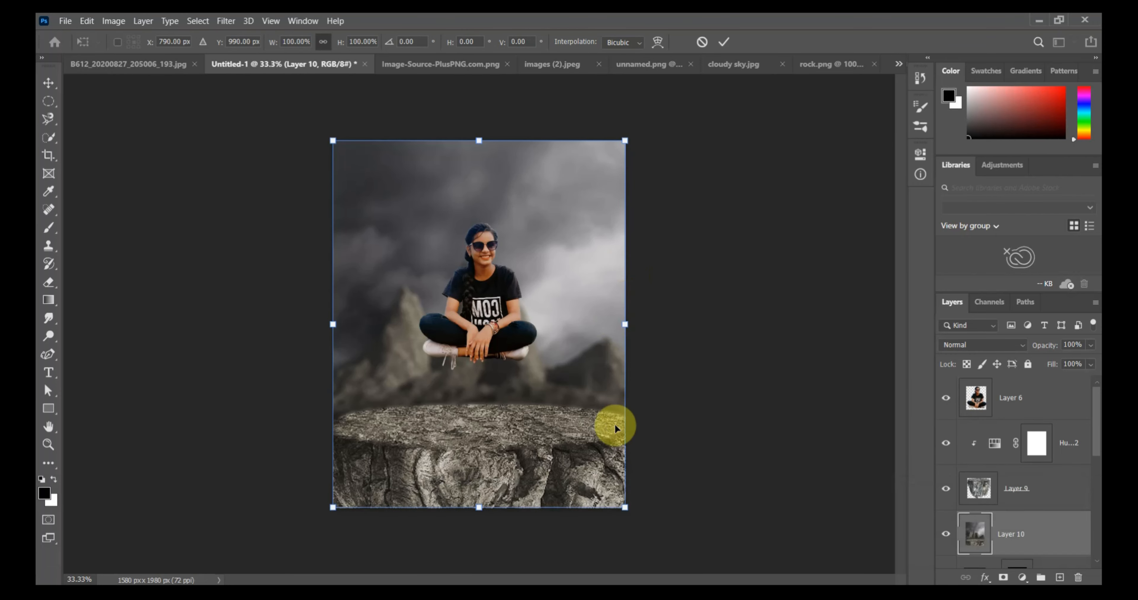
left_click(1027, 406)
key("ctrl+t")
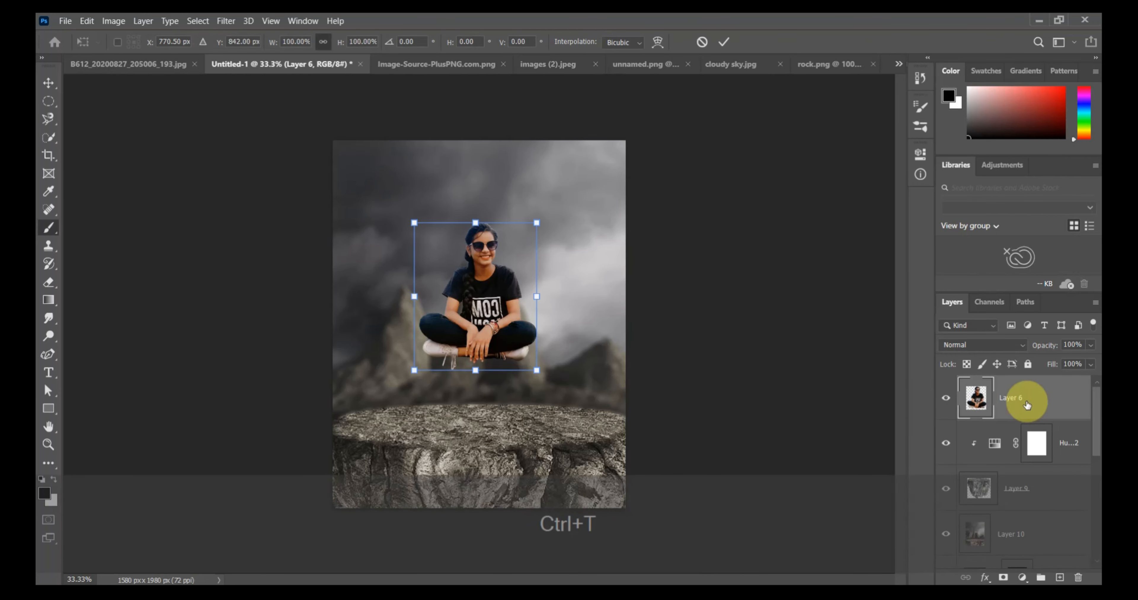
left_click_drag(537, 370, 486, 325)
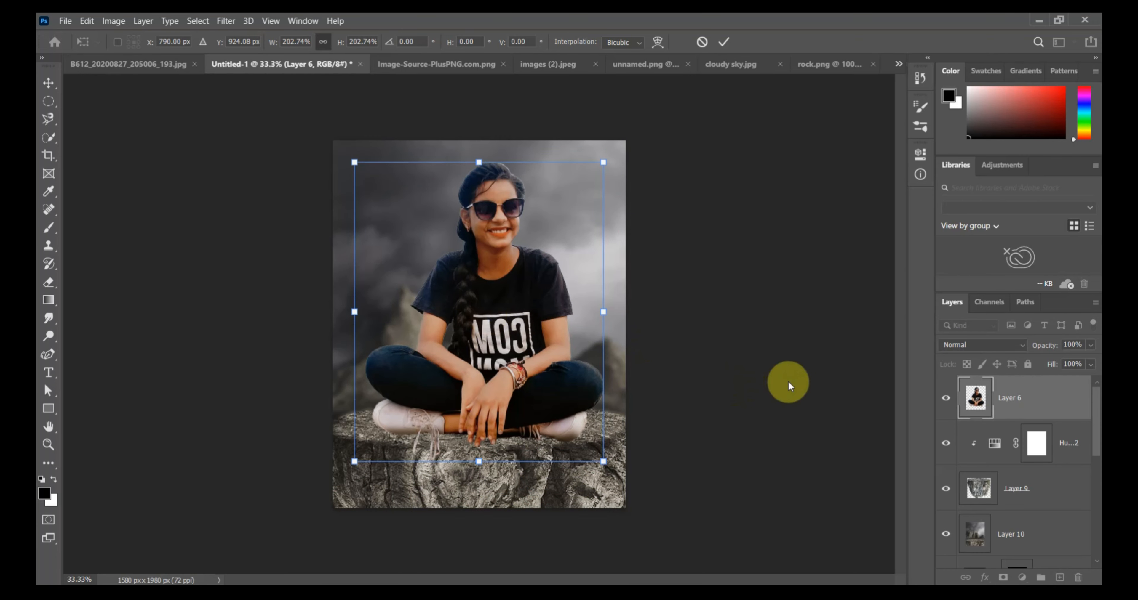
mouse_move(515, 393)
left_mouse_down()
mouse_move(523, 377)
mouse_move(516, 385)
left_mouse_up()
key("Return")
key("b")
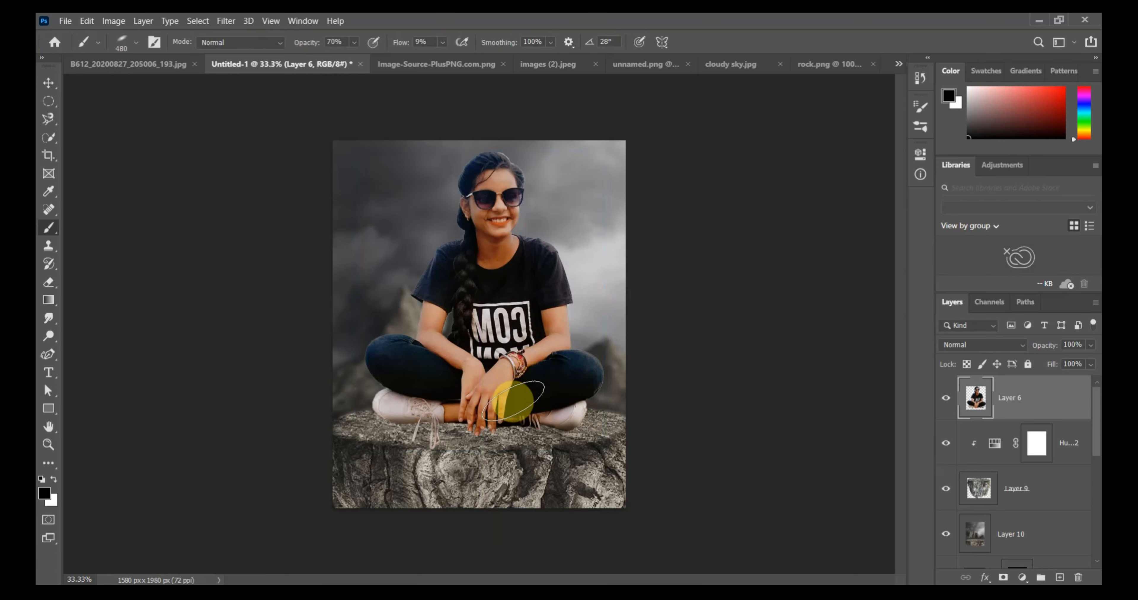
Scale the seated woman down slightly and reposition her so her legs rest on the stone platform.
left_click(52, 84)
left_click_drag(489, 327, 480, 338)
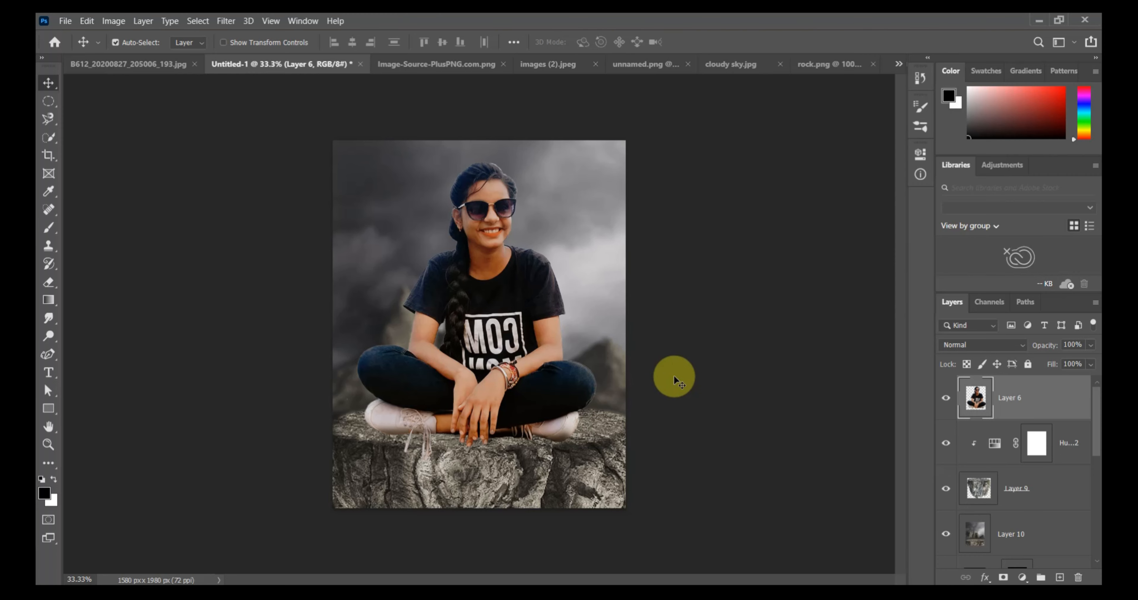
key("ctrl+t")
left_click_drag(596, 462, 574, 435)
left_click_drag(486, 350, 495, 370)
Add a black (000000) Solid Color fill above the seated woman, Layer 6, and invert its mask to hide it.
left_click(977, 399)
left_click(1023, 579)
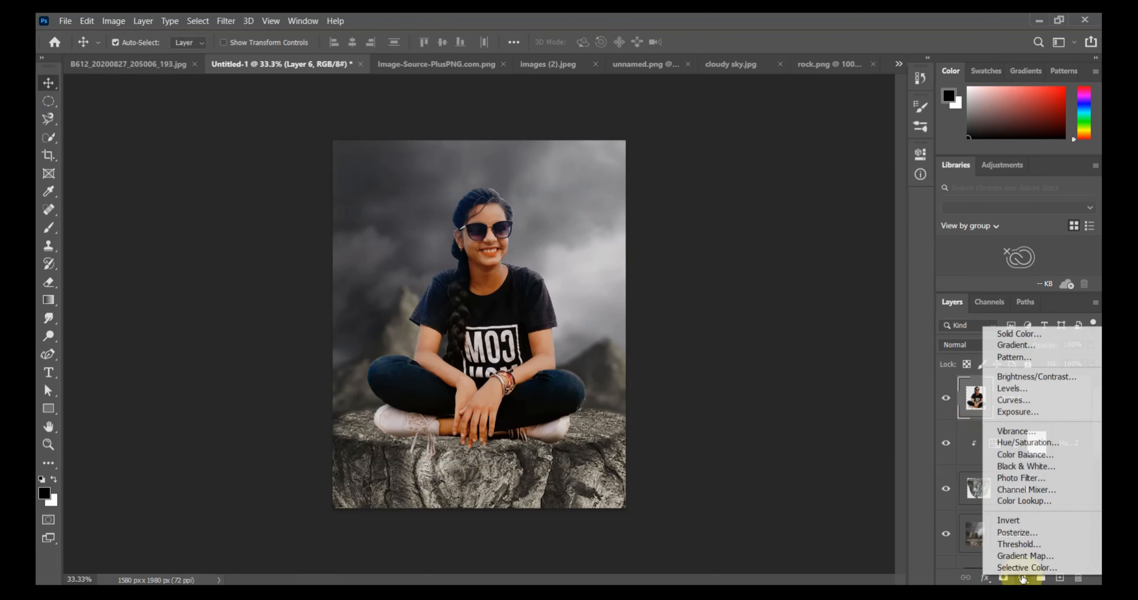
left_click(1017, 333)
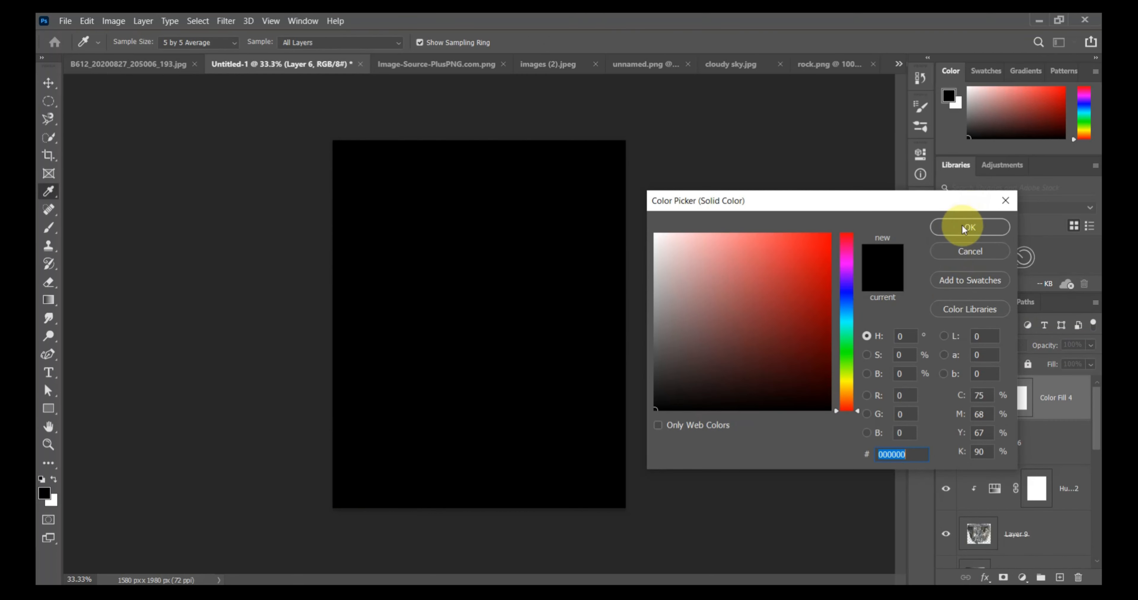
left_click(963, 227)
key("ctrl+i")
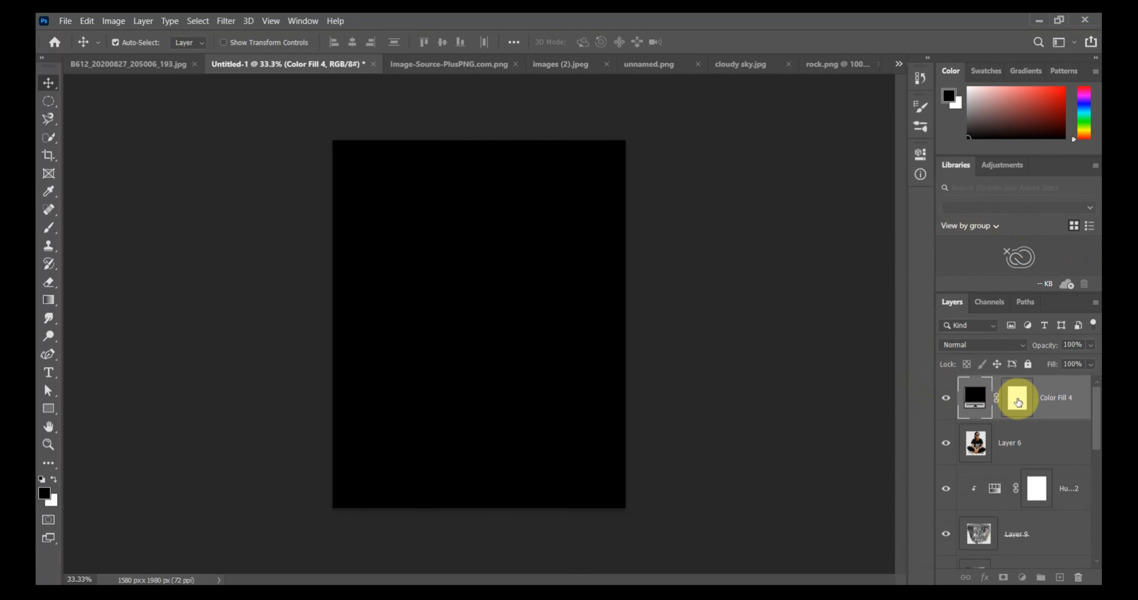
left_click(1017, 402)
key("ctrl+i")
Paint a white shadow stroke beneath the woman's legs on the Color Fill 4 mask and move that layer below Layer 6.
left_click(49, 210)
left_click(48, 229)
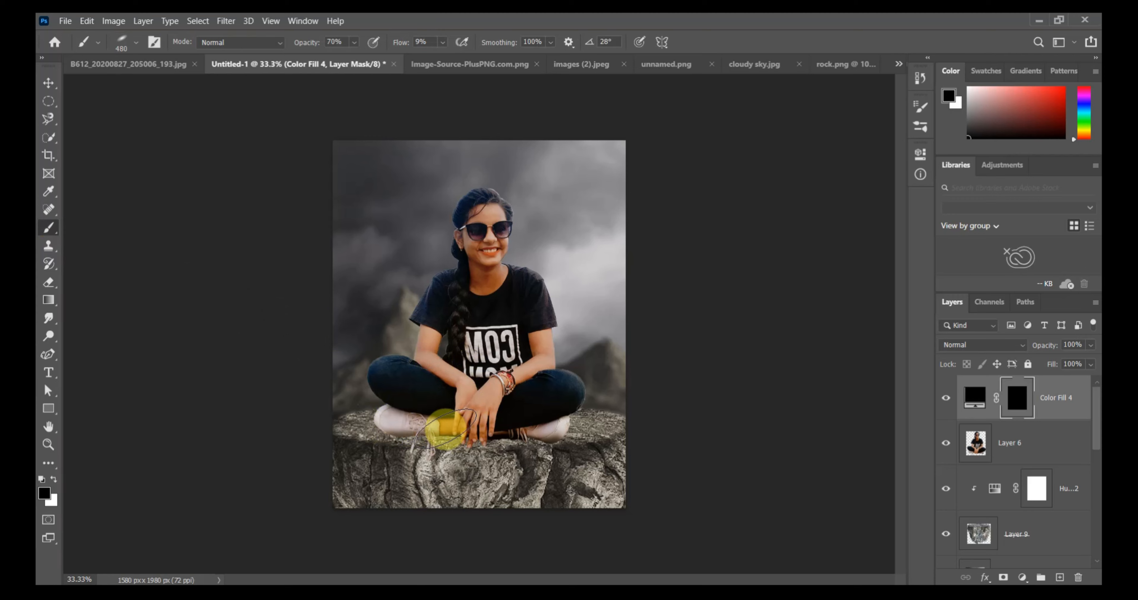
left_click(53, 479)
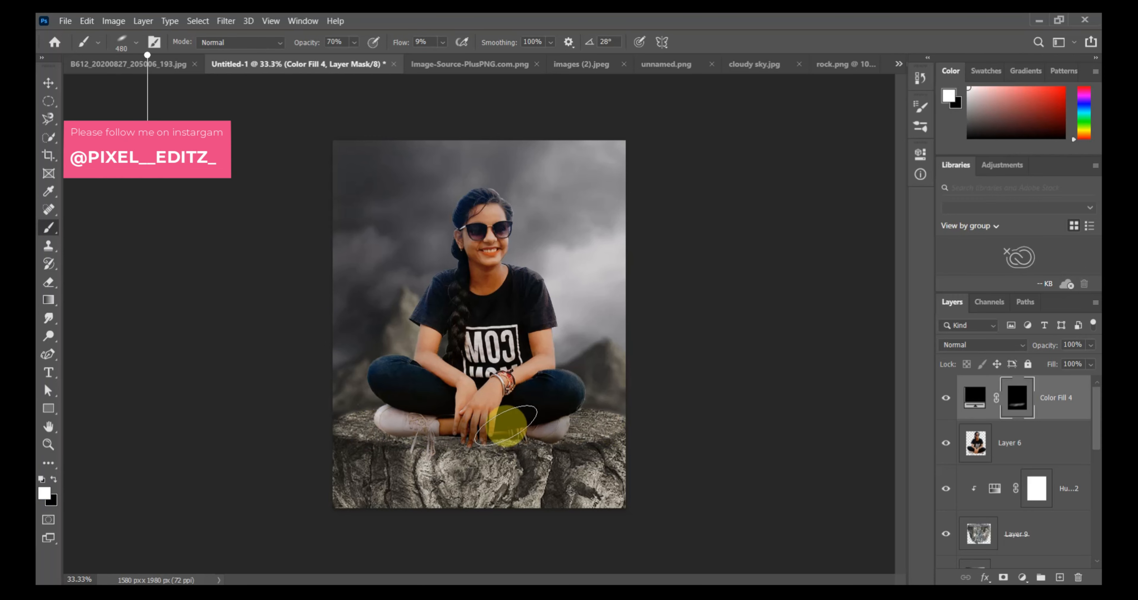
left_click_drag(1071, 401, 1060, 460)
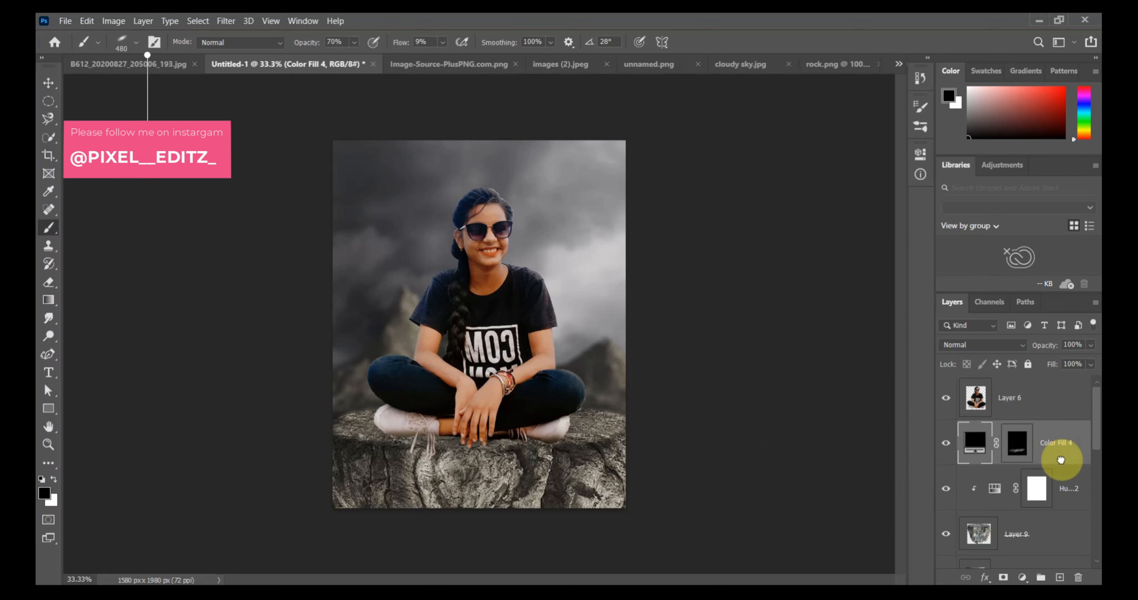
Restore the angled brush tip to a round shape and set it to 111 px with 0% hardness.
key("ctrl+KP_Add")
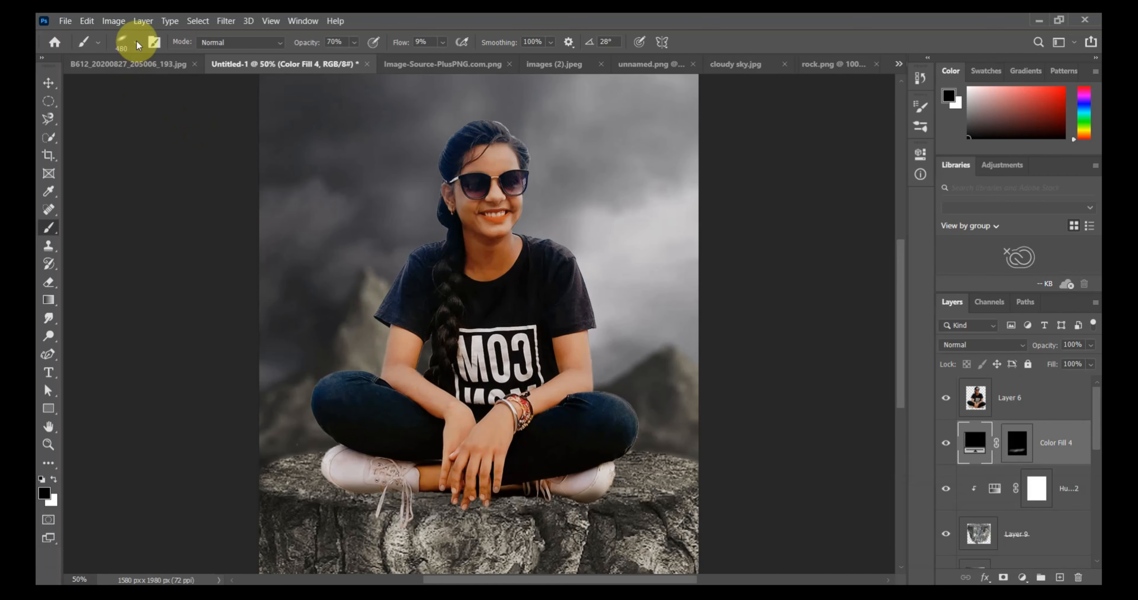
left_click(138, 44)
left_click_drag(81, 97, 81, 121)
left_click_drag(113, 86, 160, 86)
key("Caps_Lock")
key("Caps_Lock")
key("Caps_Lock")
key("Caps_Lock")
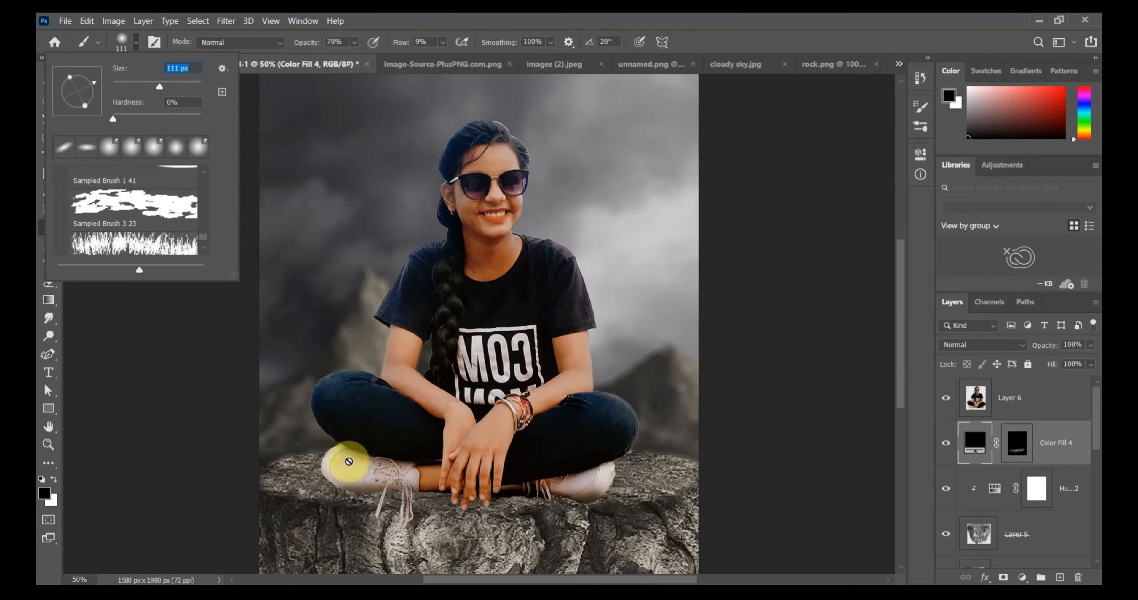
Paint white at 58% flow on the Color Fill 4 mask to add a contact shadow beneath the shoes and hands.
left_click(1016, 442)
key("x")
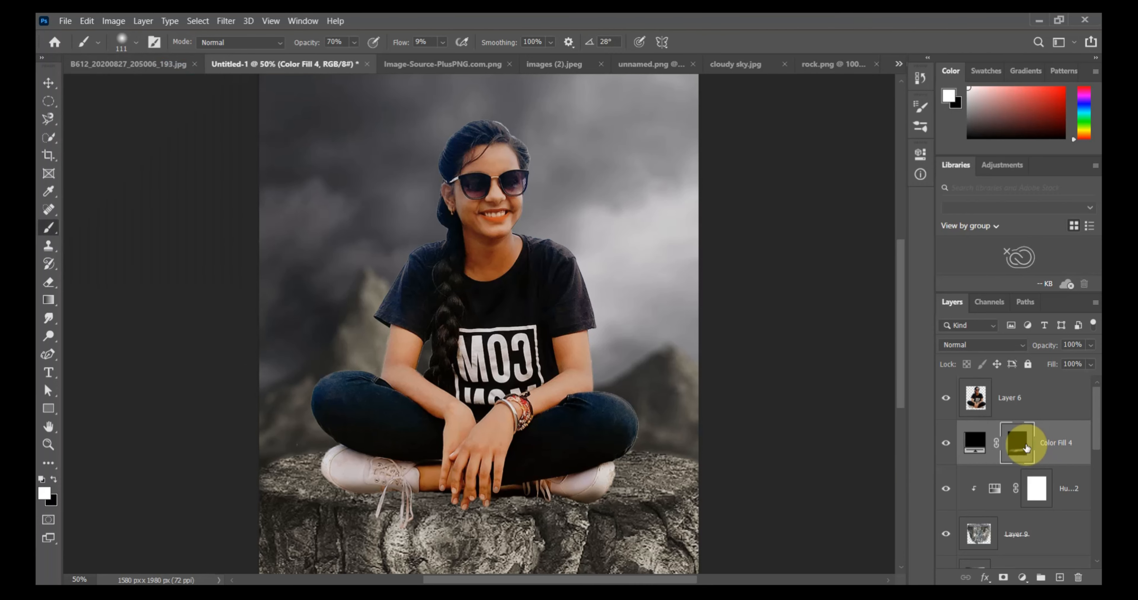
left_click(442, 43)
left_click(479, 58)
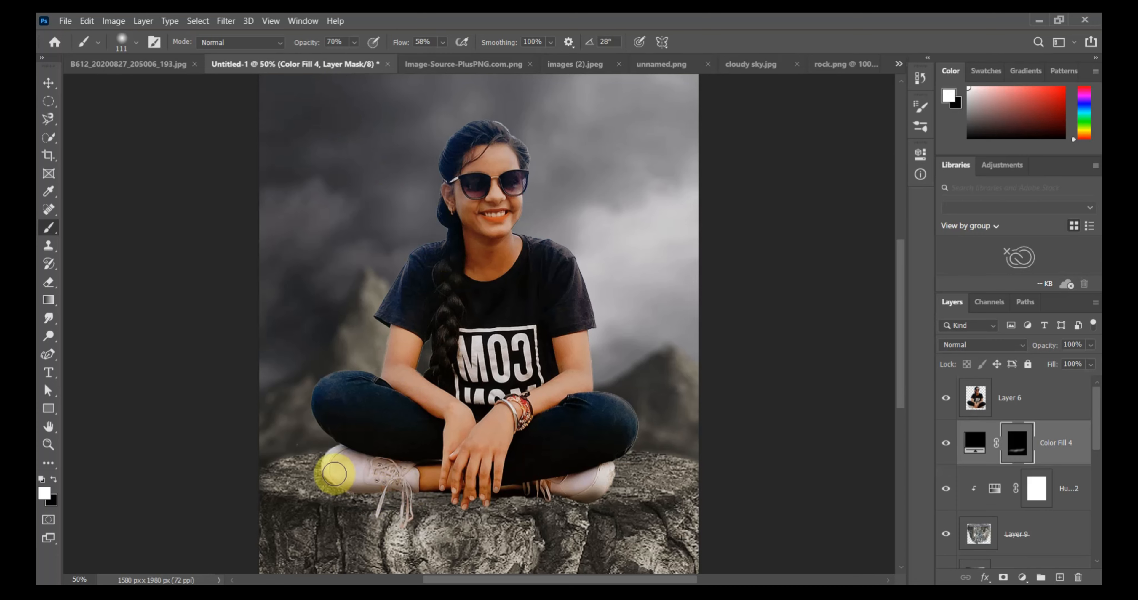
mouse_move(389, 486)
left_mouse_down()
mouse_move(602, 491)
mouse_move(589, 500)
mouse_move(340, 482)
mouse_move(411, 502)
mouse_move(301, 473)
mouse_move(529, 531)
mouse_move(576, 531)
mouse_move(546, 504)
mouse_move(336, 504)
mouse_move(309, 485)
mouse_move(276, 497)
mouse_move(359, 493)
mouse_move(272, 481)
mouse_move(542, 521)
mouse_move(483, 506)
left_mouse_up()
scroll(482, 506, "down", 3)
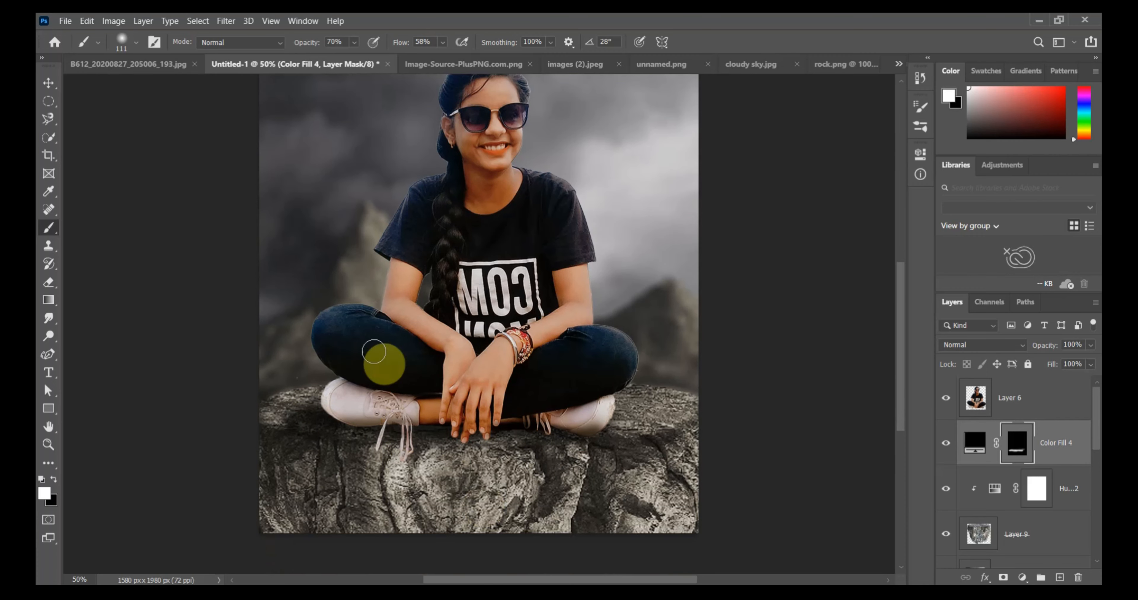
Spread the shadow over the rock with a large 448 px brush on the Color Fill 4 mask and set the layer's opacity to 70%.
left_click(135, 43)
left_click_drag(175, 86, 175, 85)
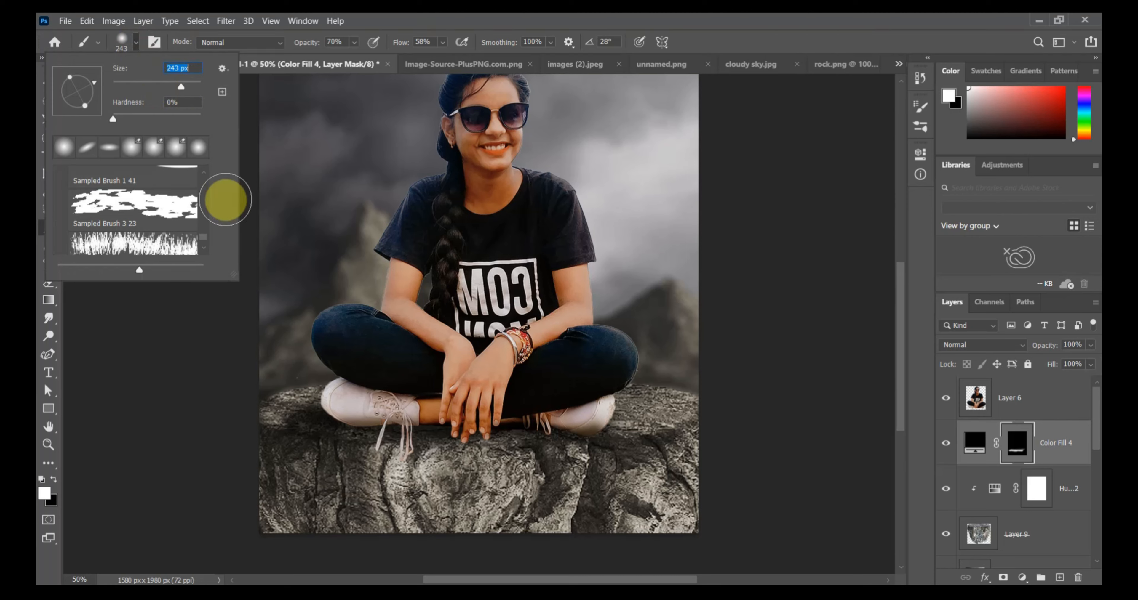
mouse_move(359, 436)
left_mouse_down()
mouse_move(378, 423)
mouse_move(368, 481)
mouse_move(492, 465)
mouse_move(301, 496)
mouse_move(300, 484)
mouse_move(225, 525)
mouse_move(273, 440)
mouse_move(249, 433)
mouse_move(355, 433)
mouse_move(244, 457)
mouse_move(247, 489)
mouse_move(365, 495)
mouse_move(471, 476)
mouse_move(489, 513)
mouse_move(440, 442)
mouse_move(401, 483)
mouse_move(448, 452)
mouse_move(440, 515)
mouse_move(404, 522)
mouse_move(395, 442)
mouse_move(392, 381)
mouse_move(475, 382)
mouse_move(317, 456)
mouse_move(395, 360)
mouse_move(386, 454)
mouse_move(345, 456)
mouse_move(316, 498)
mouse_move(620, 515)
mouse_move(1091, 347)
mouse_move(1061, 358)
left_mouse_up()
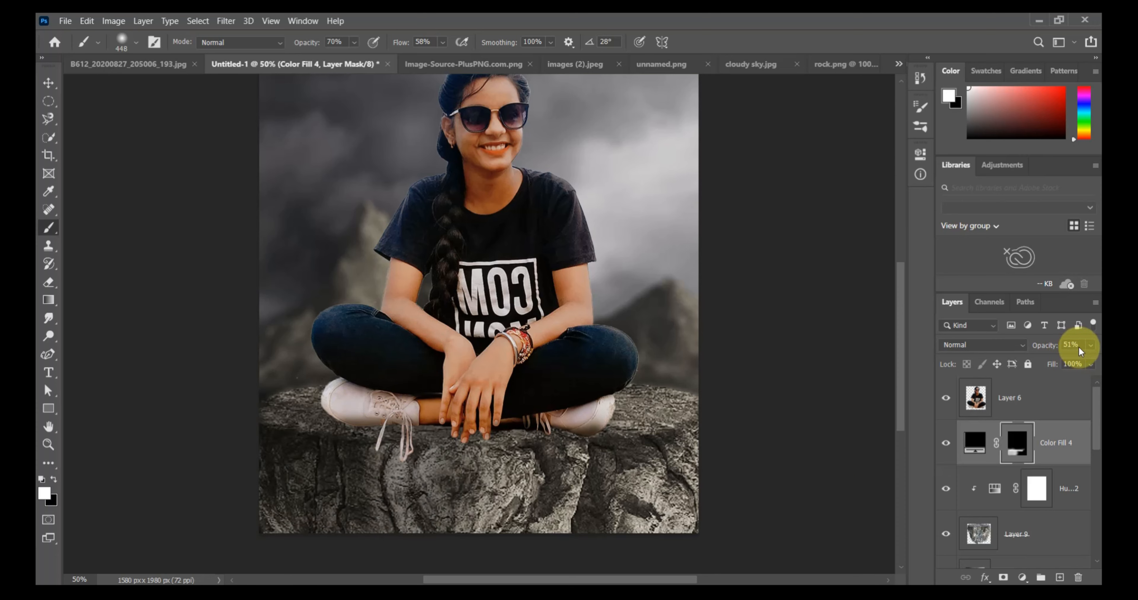
type("70%")
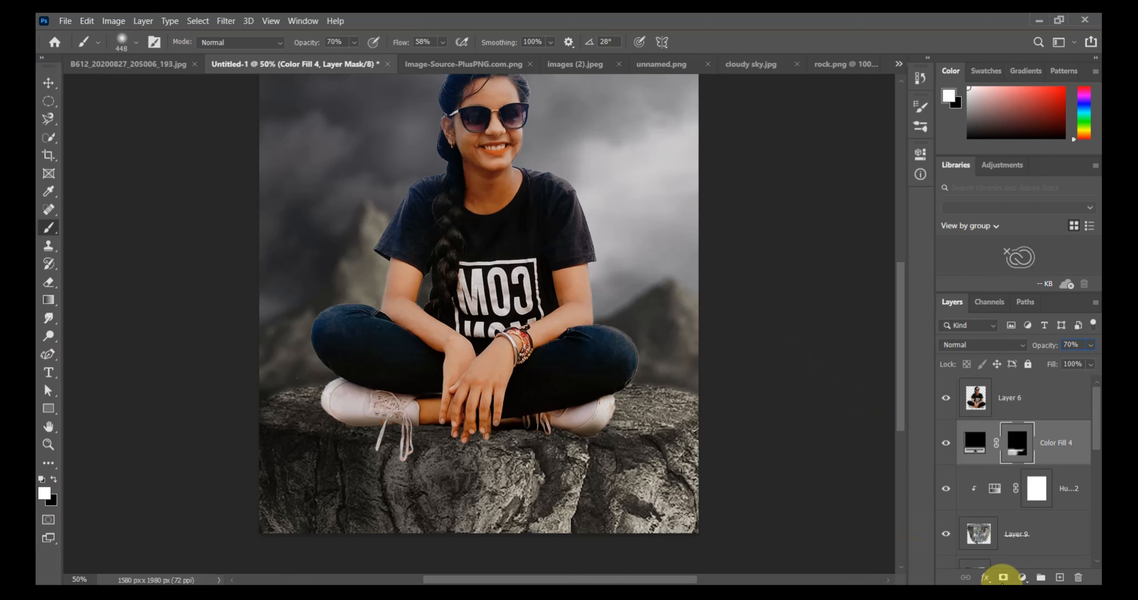
Duplicate Color Fill 4 at 100% opacity and paint black on the copy's mask to clear the rock face, raising brush flow and opacity to 100%.
key("ctrl+j")
left_click(1089, 345)
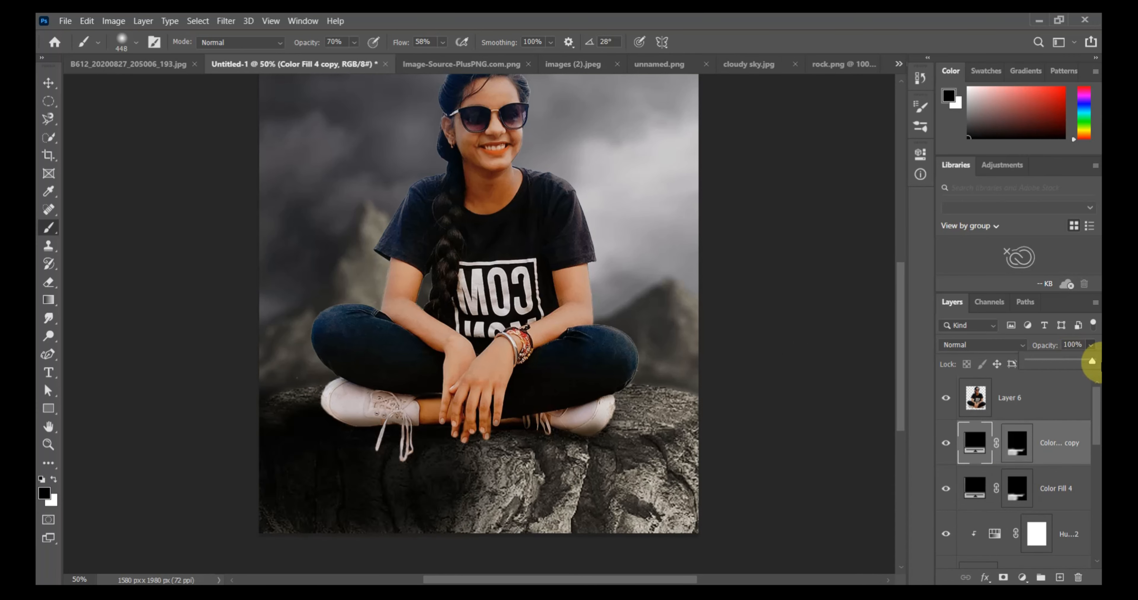
left_click(1017, 442)
key("x")
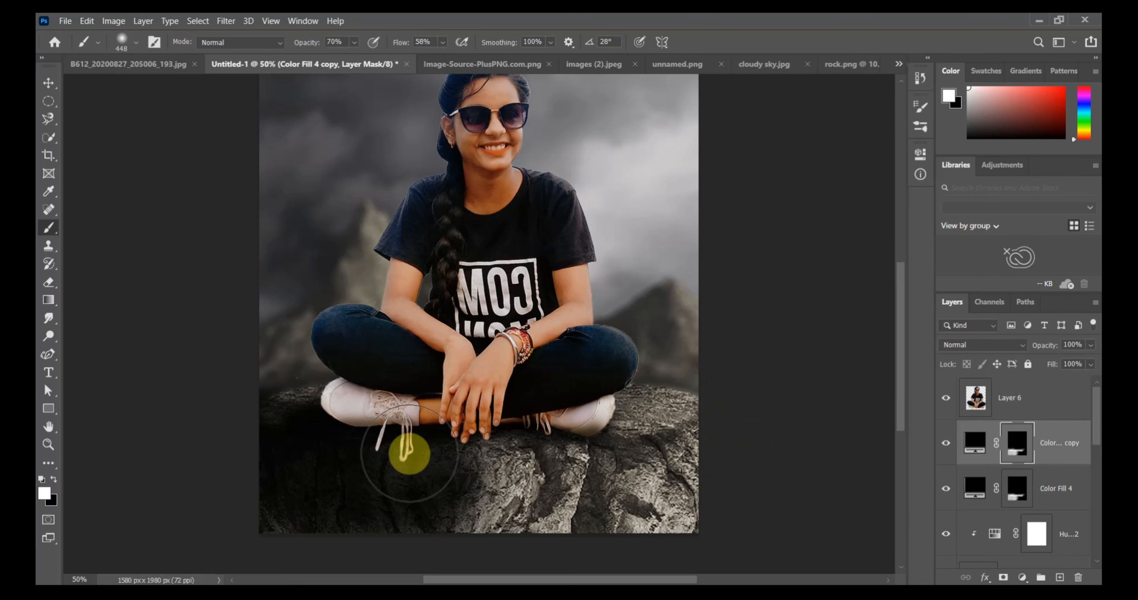
left_click(54, 479)
mouse_move(350, 477)
left_mouse_down()
mouse_move(273, 546)
mouse_move(288, 452)
mouse_move(303, 461)
mouse_move(270, 429)
mouse_move(289, 425)
mouse_move(288, 396)
mouse_move(301, 458)
mouse_move(292, 424)
left_mouse_up()
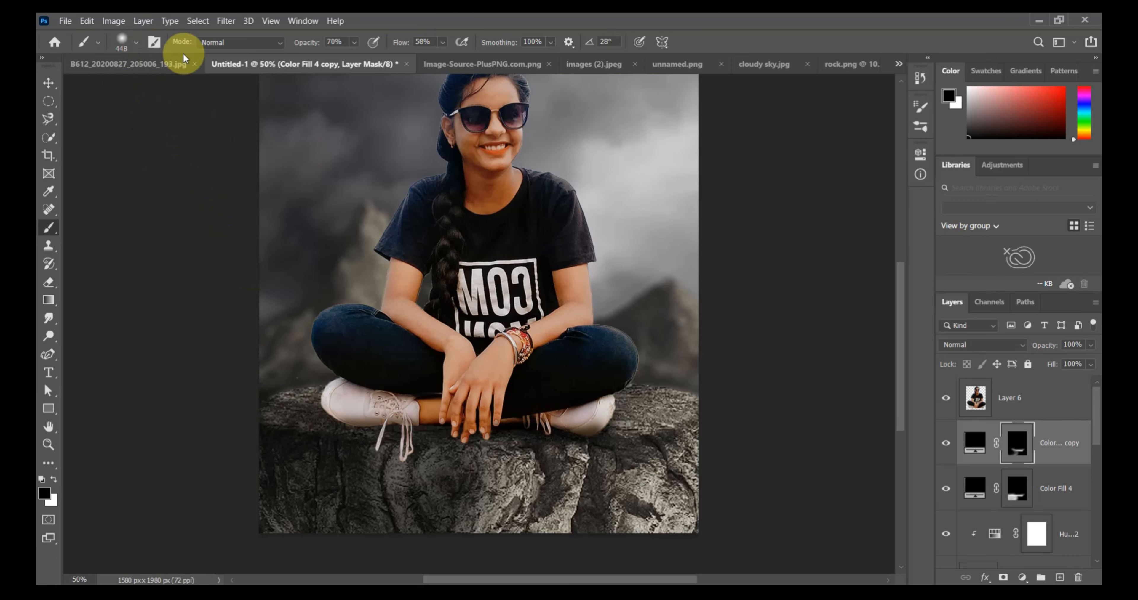
left_click_drag(454, 60, 491, 56)
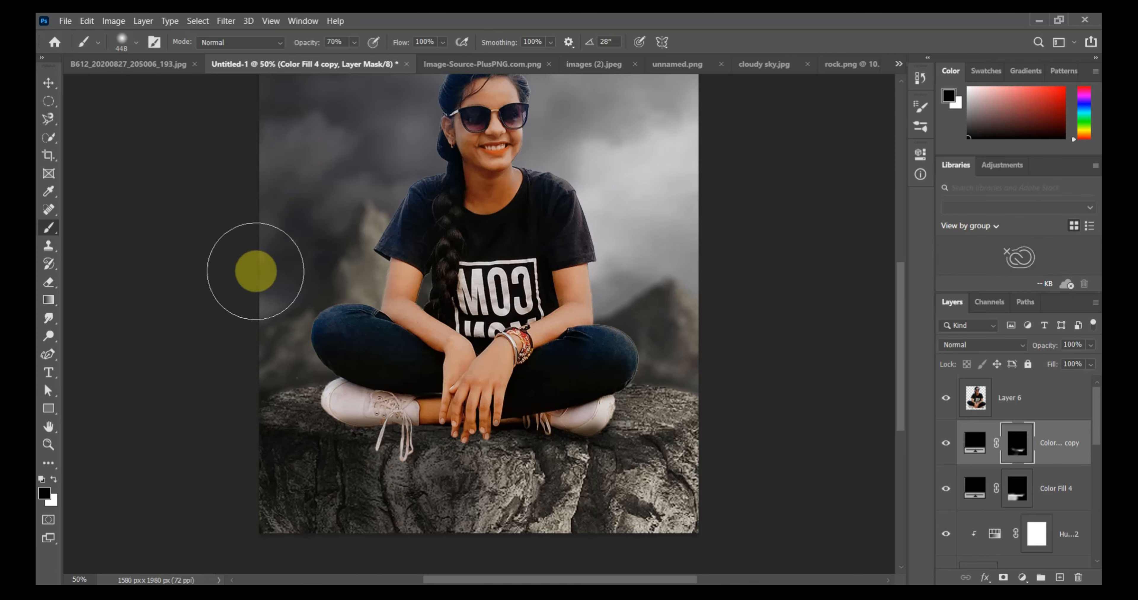
left_click_drag(363, 58, 397, 56)
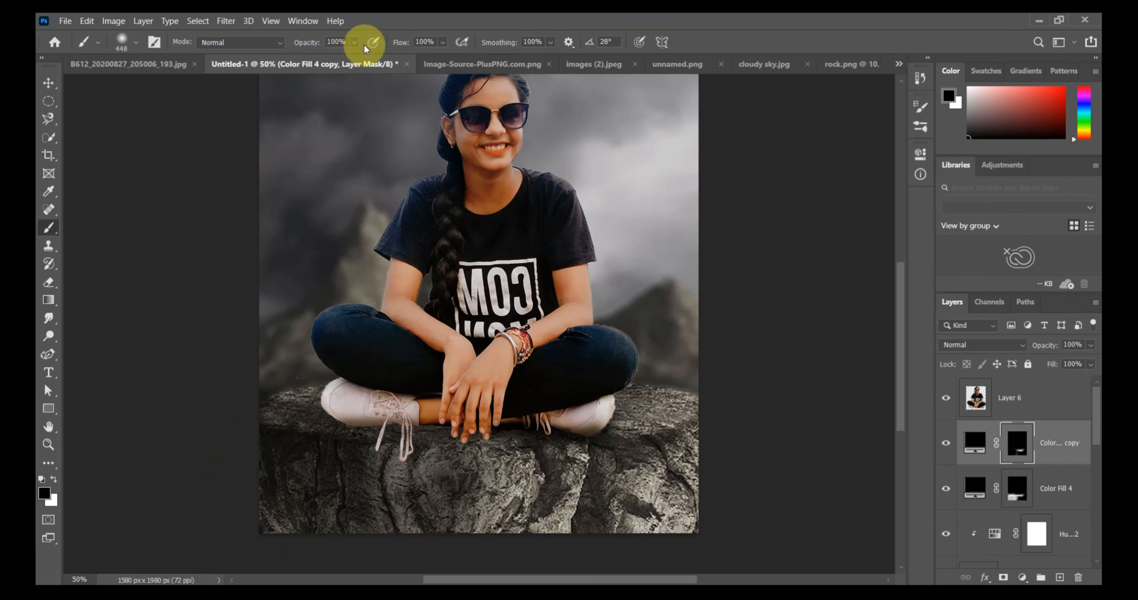
Deepen the contact shadow under the shoes and hands on the copy's mask with a 92 px white brush at 47% opacity and 39% flow.
left_click(445, 41)
left_click(419, 57)
left_click(136, 43)
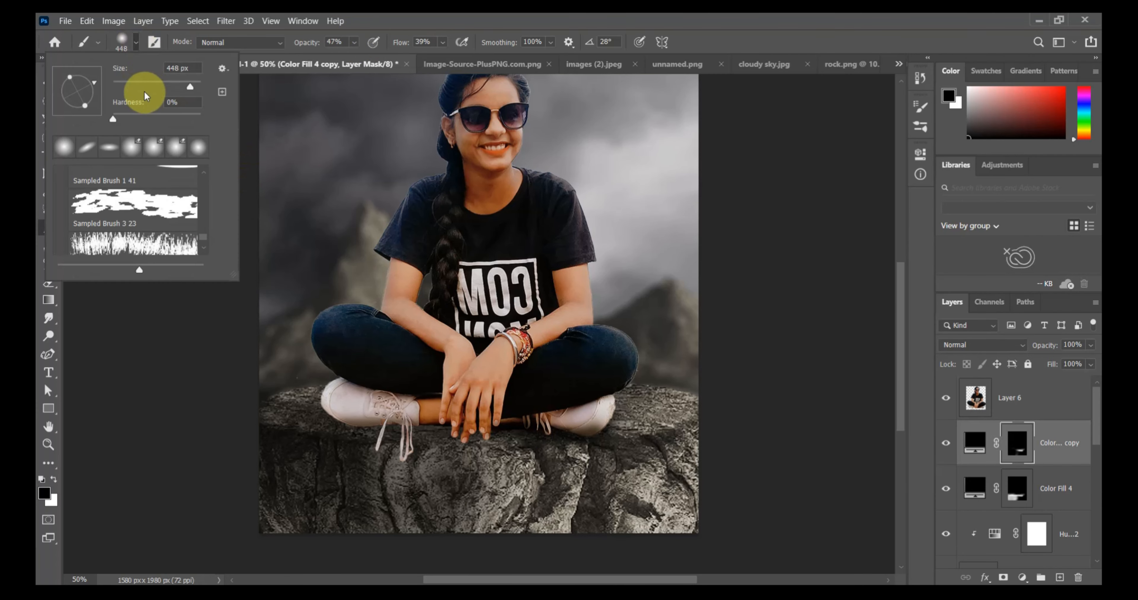
left_click(154, 82)
mouse_move(325, 418)
left_mouse_down()
mouse_move(409, 423)
mouse_move(329, 414)
left_mouse_up()
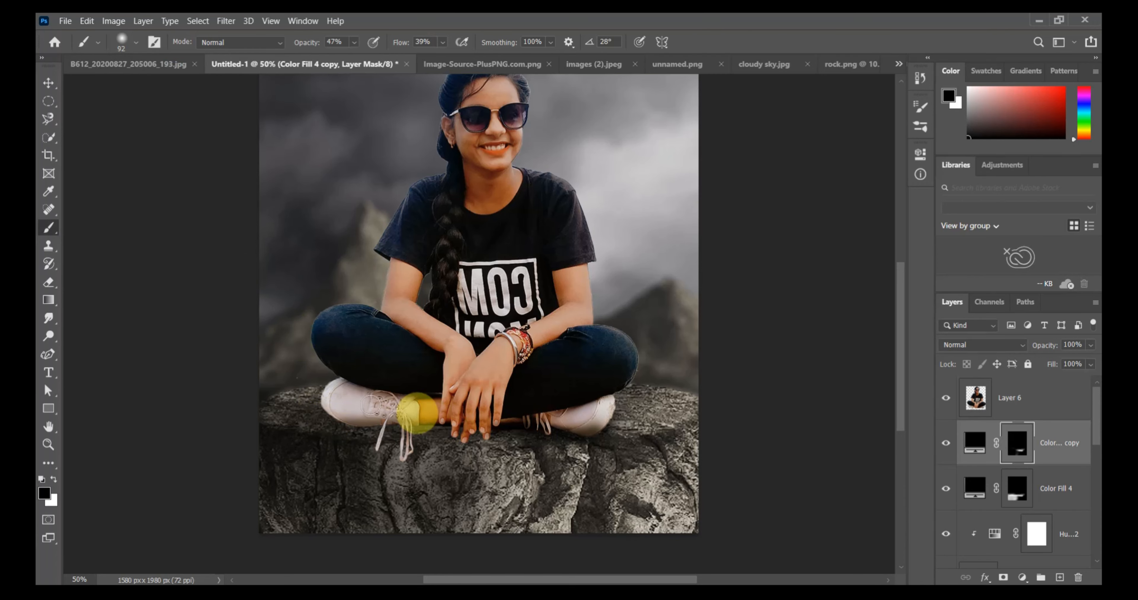
left_click(55, 482)
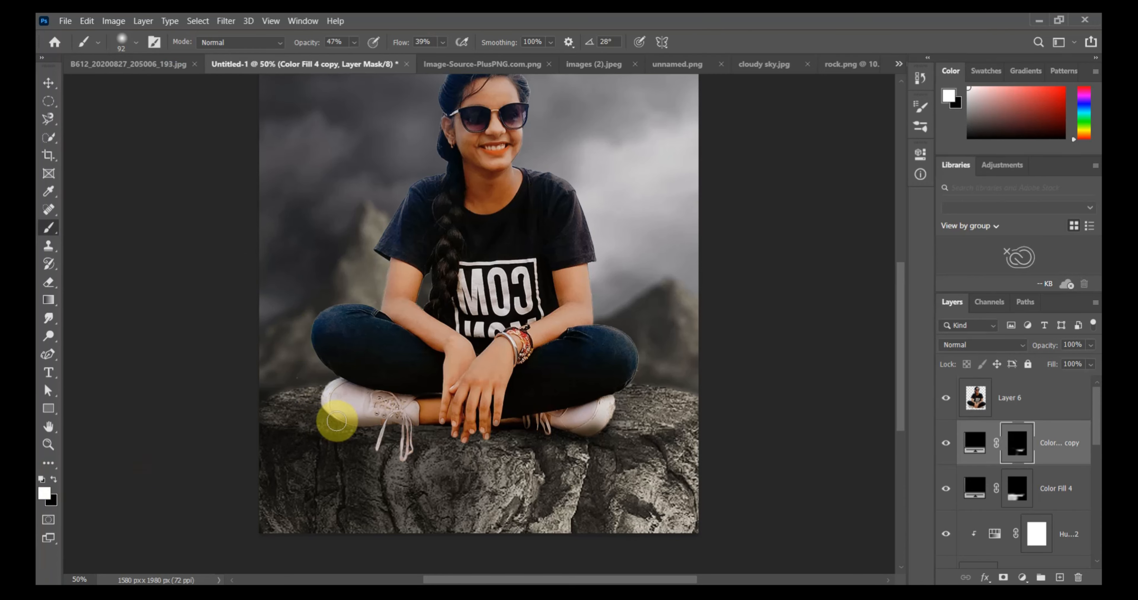
mouse_move(466, 423)
left_mouse_down()
mouse_move(565, 434)
mouse_move(397, 428)
mouse_move(407, 434)
mouse_move(320, 416)
mouse_move(343, 432)
mouse_move(593, 433)
mouse_move(379, 442)
mouse_move(504, 431)
mouse_move(326, 429)
mouse_move(314, 417)
mouse_move(690, 426)
mouse_move(698, 415)
mouse_move(664, 436)
mouse_move(511, 426)
mouse_move(370, 442)
mouse_move(296, 418)
mouse_move(312, 392)
mouse_move(225, 424)
mouse_move(628, 532)
mouse_move(592, 451)
mouse_move(575, 559)
mouse_move(654, 448)
mouse_move(706, 502)
mouse_move(532, 443)
mouse_move(549, 472)
mouse_move(538, 510)
mouse_move(398, 485)
mouse_move(386, 462)
mouse_move(415, 554)
mouse_move(417, 487)
mouse_move(439, 533)
mouse_move(458, 482)
left_mouse_up()
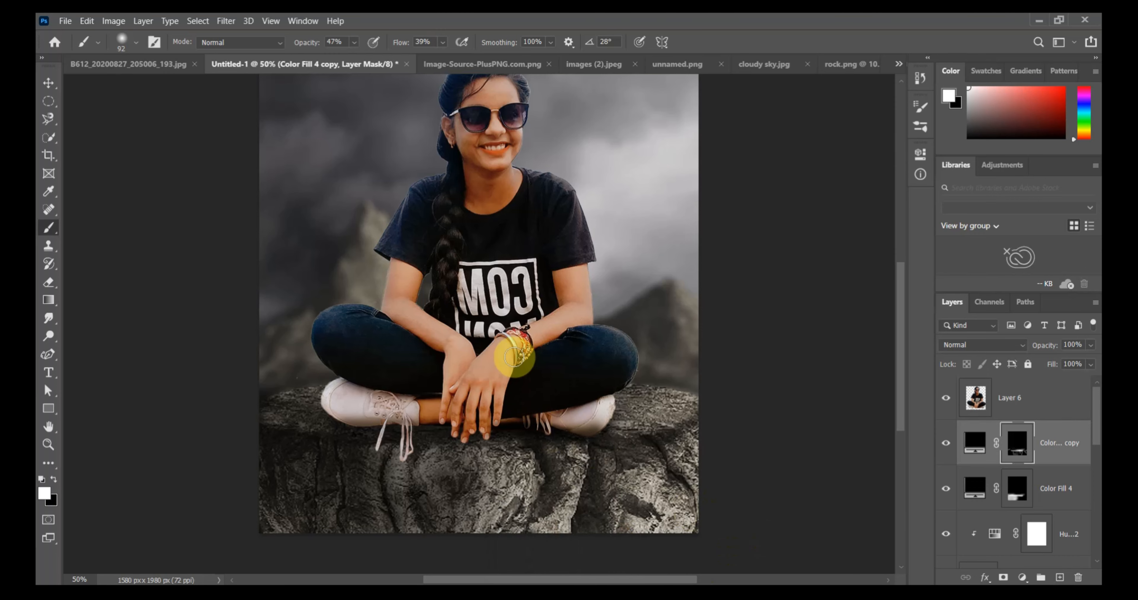
Add a Hue/Saturation adjustment clipped to the woman, Layer 6, with hue +2, saturation -35 and lightness +3.
scroll(515, 357, "up", 3)
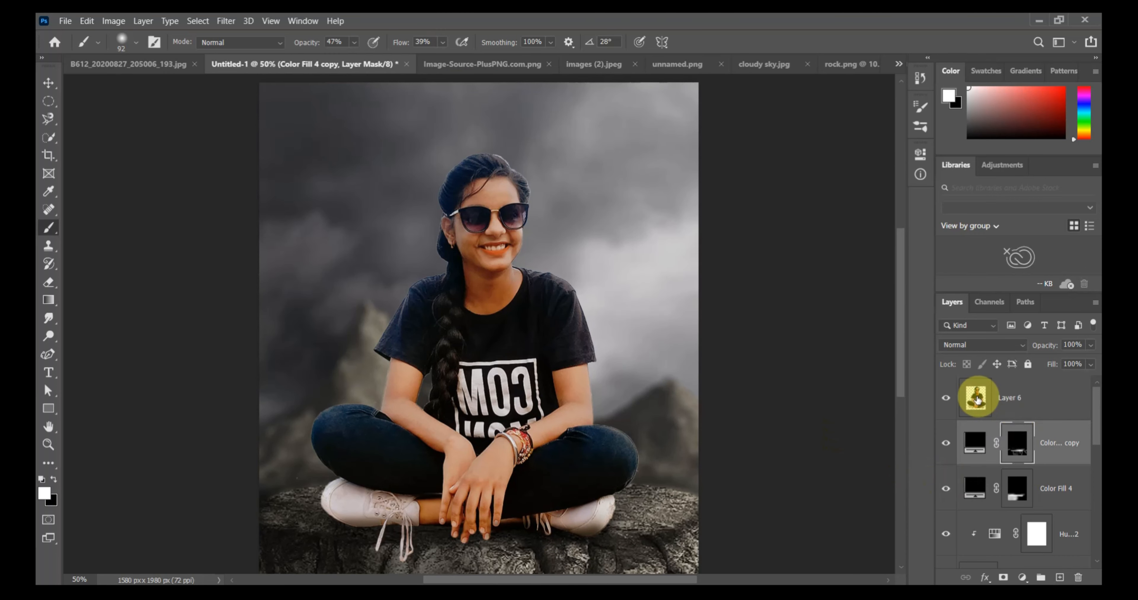
left_click(1015, 407)
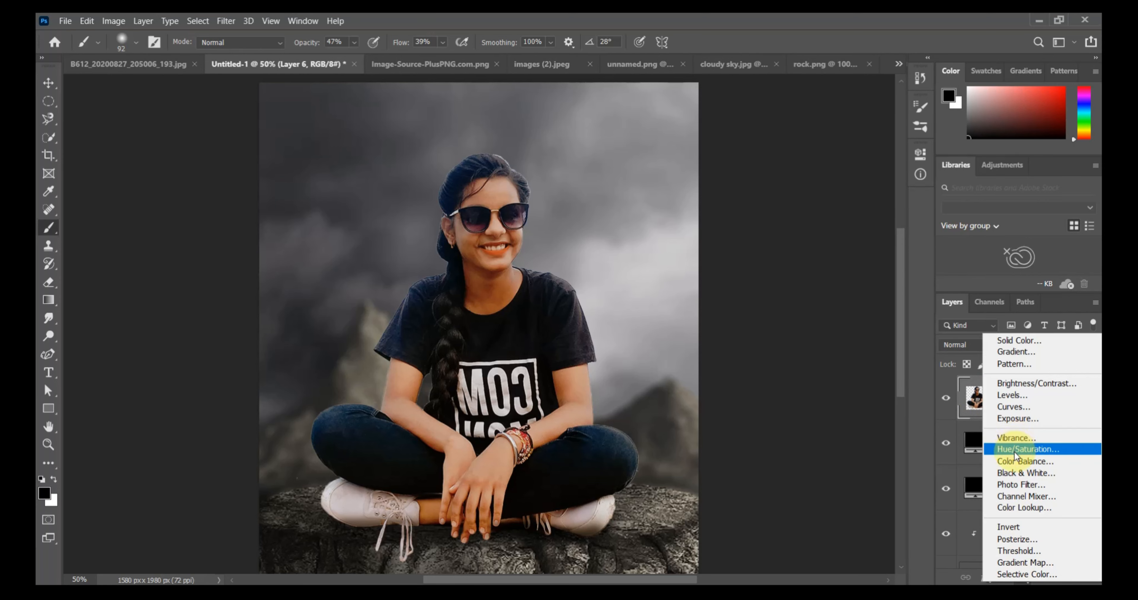
left_click(1020, 449)
mouse_move(794, 267)
left_mouse_down()
mouse_move(805, 275)
mouse_move(769, 277)
mouse_move(802, 251)
left_mouse_up()
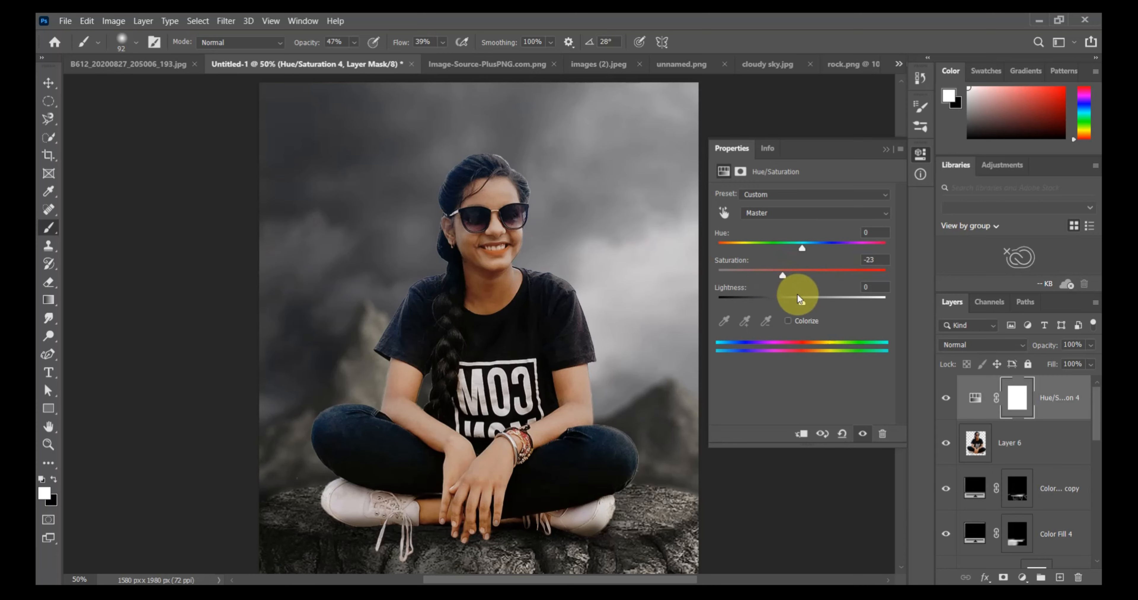
left_click_drag(801, 299, 805, 300)
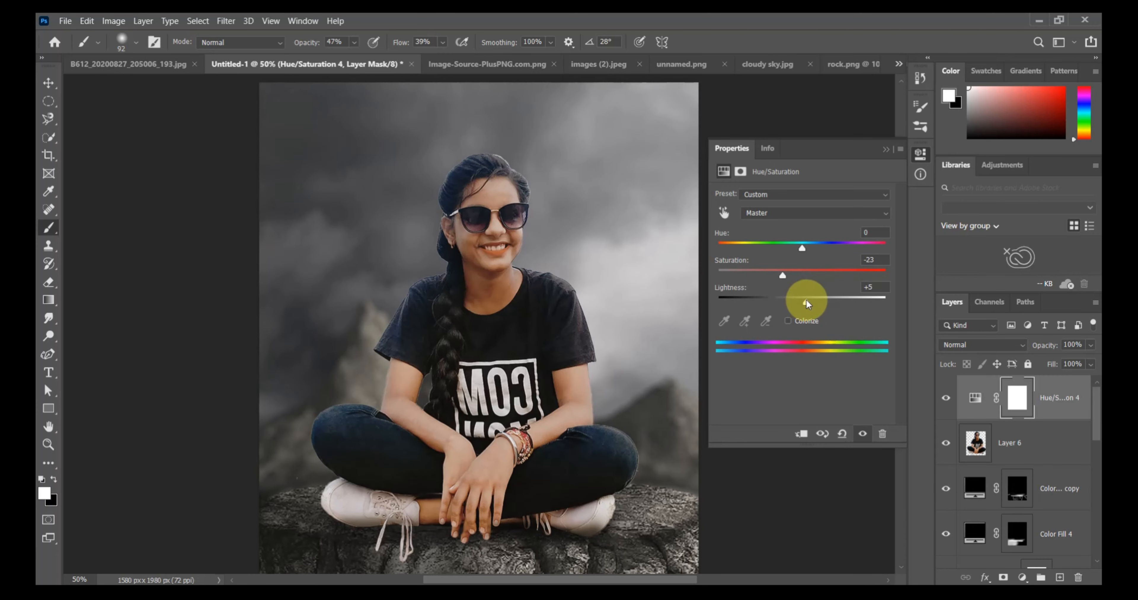
left_click(799, 434)
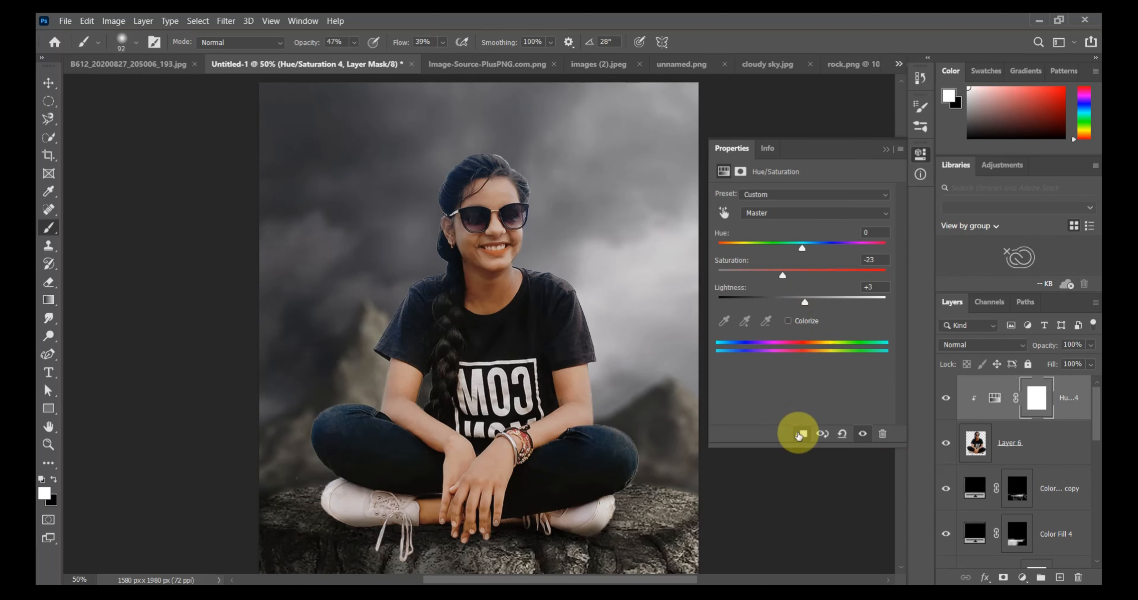
left_click_drag(804, 249, 808, 248)
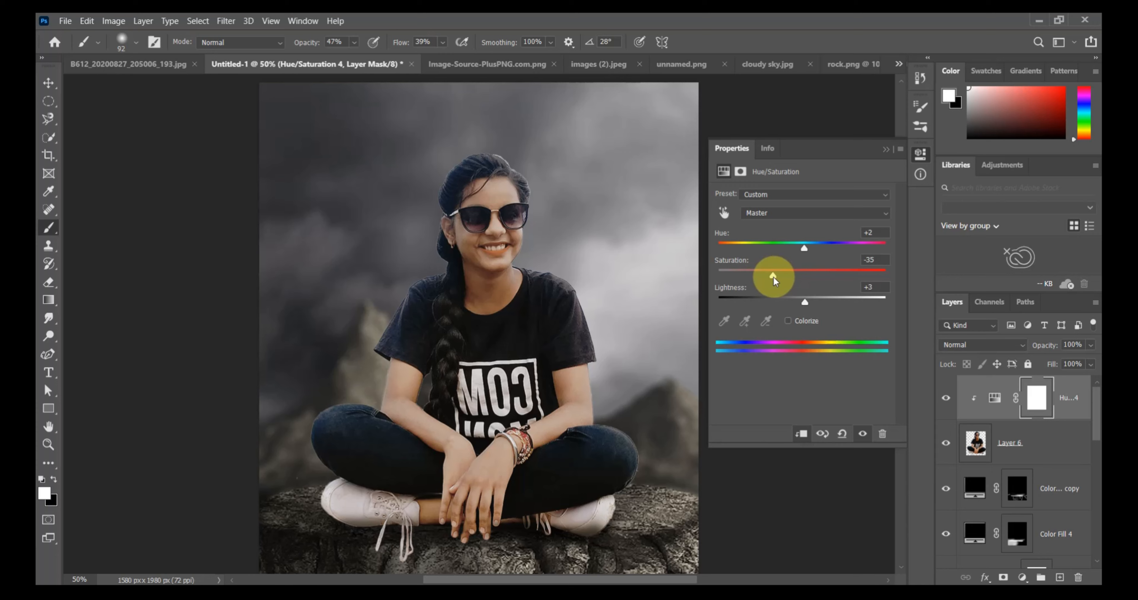
left_click(887, 153)
Add a white (fefefe) Solid Color fill above the Hue/Saturation adjustment and invert its mask to hide it.
left_click(1023, 579)
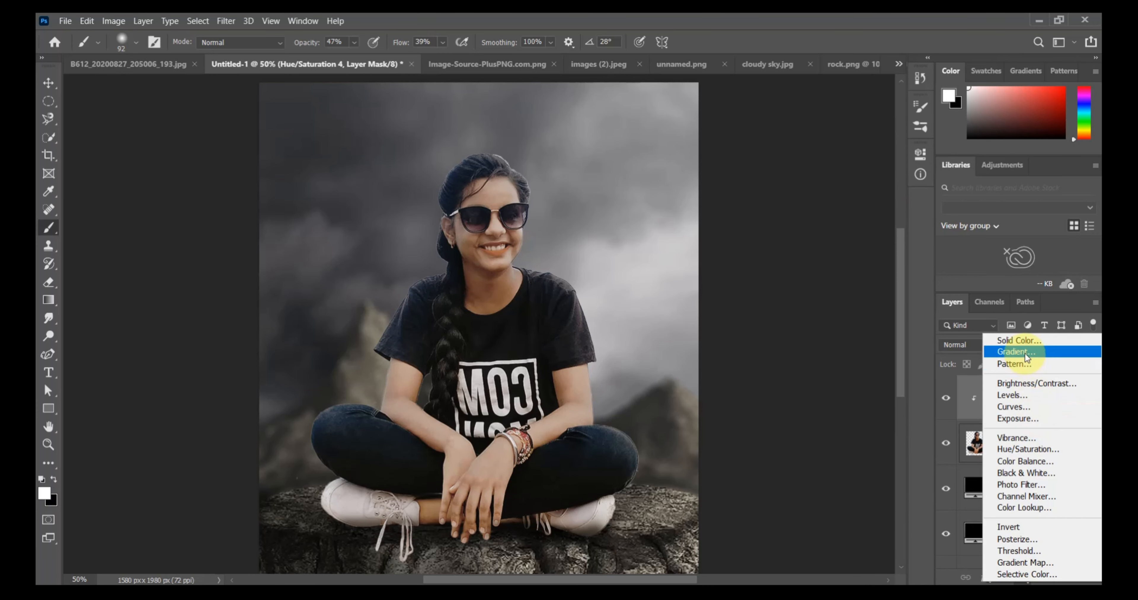
left_click(1017, 341)
left_click_drag(729, 292, 655, 233)
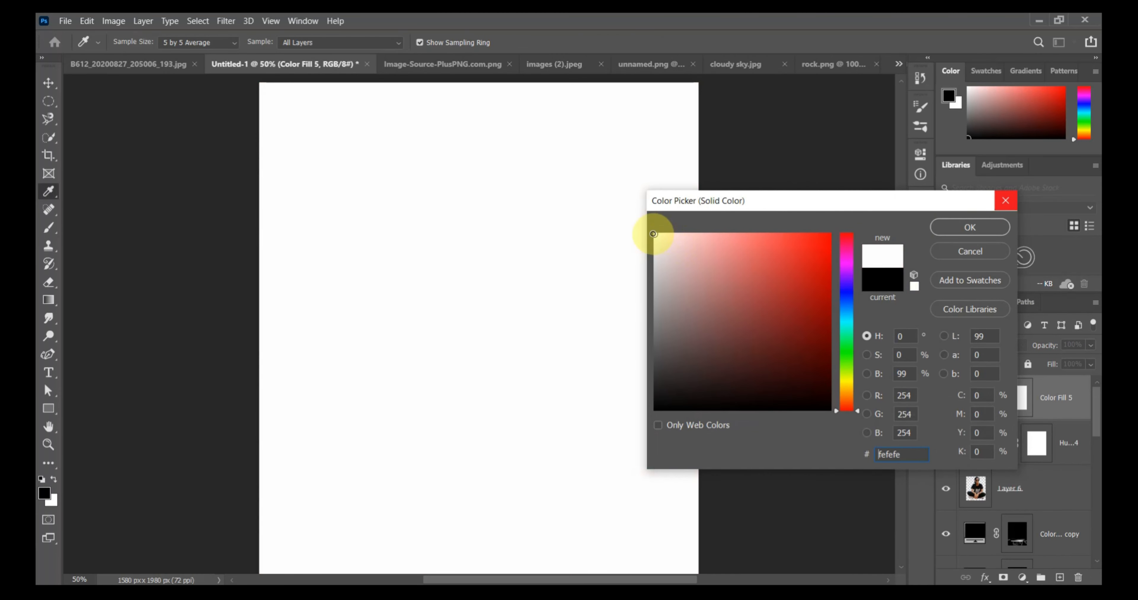
left_click(976, 225)
left_click(1016, 397)
key("ctrl+i")
Paint soft white haze over the image's upper right on the Color Fill 5 mask with a 2165 px brush at 8% flow and 30% to 47% opacity.
key("ctrl+KP_Subtract")
key("ctrl+KP_Subtract")
left_click(130, 41)
left_click_drag(115, 81, 207, 90)
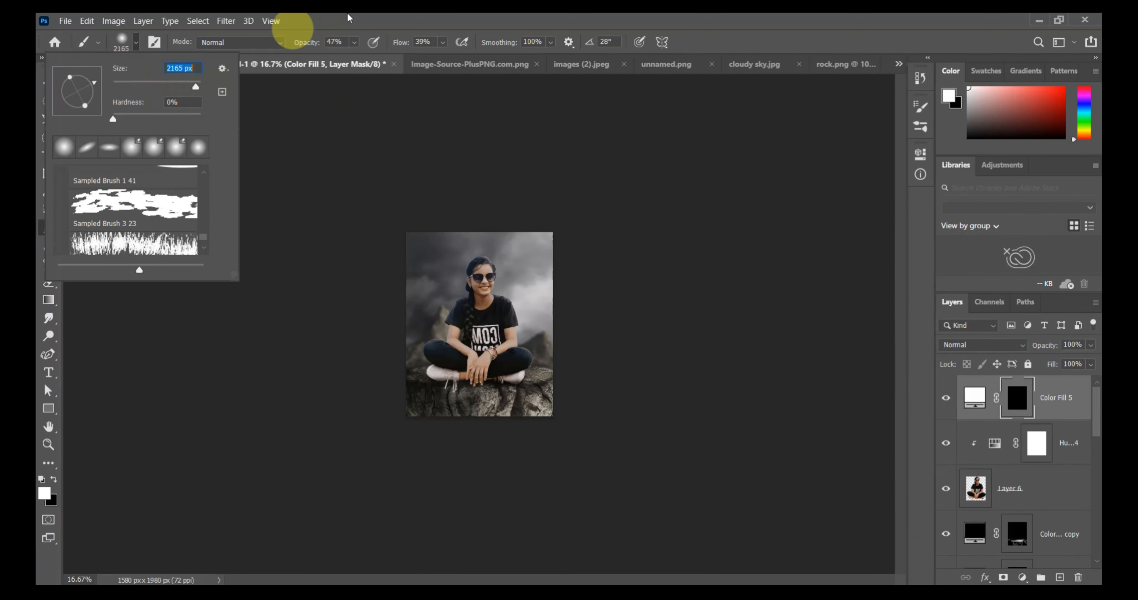
left_click(353, 42)
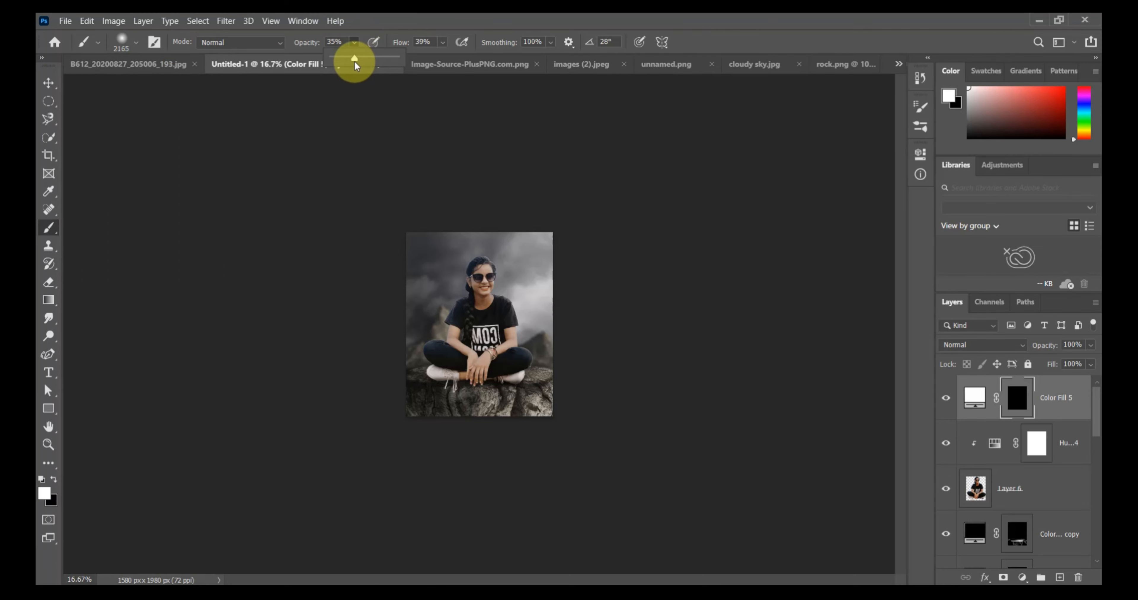
left_click_drag(355, 61, 351, 59)
left_click(442, 42)
left_click_drag(442, 58, 429, 56)
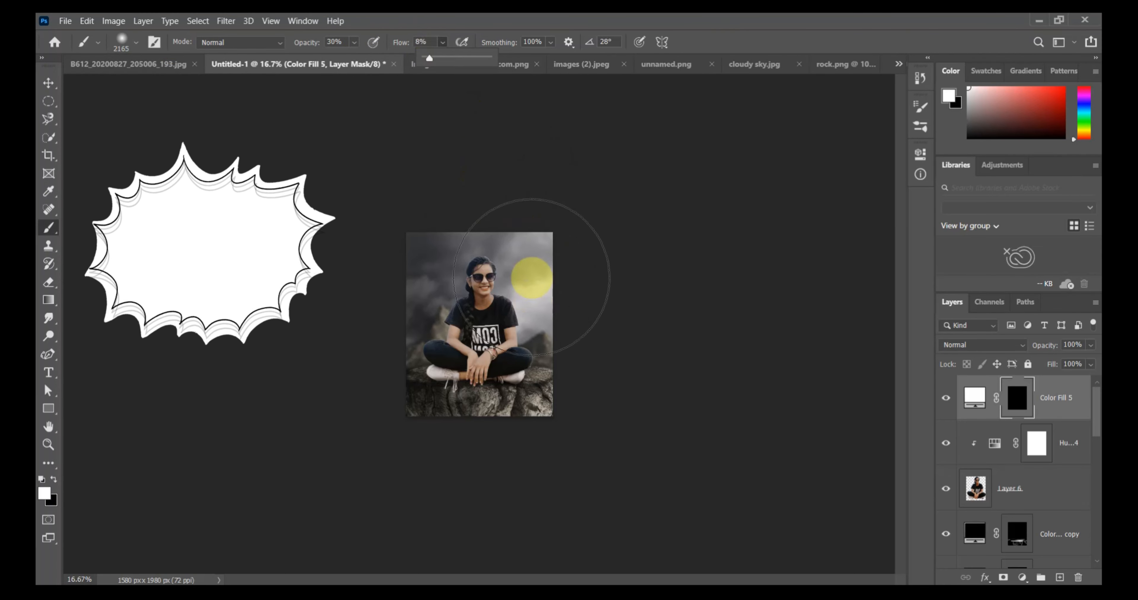
left_click(531, 257)
left_click_drag(353, 42, 363, 50)
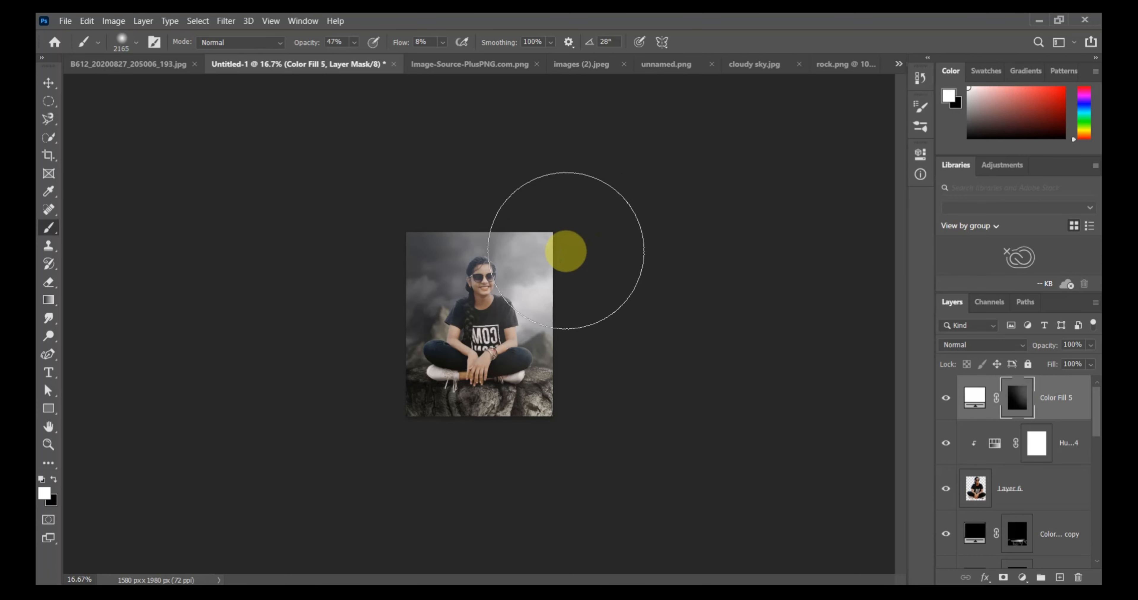
Remove haze from the woman's head and shirt on the Color Fill 5 mask with a 120 px black brush at 70% opacity and 53% flow.
key("ctrl+KP_Add")
key("ctrl+KP_Add")
key("ctrl+KP_Add")
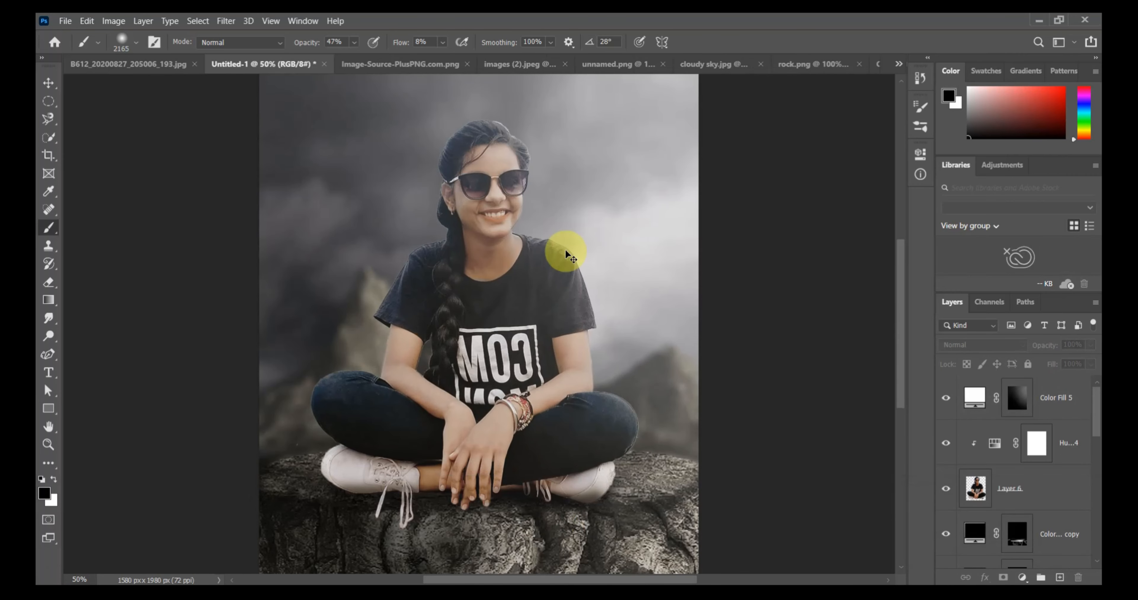
left_click(136, 42)
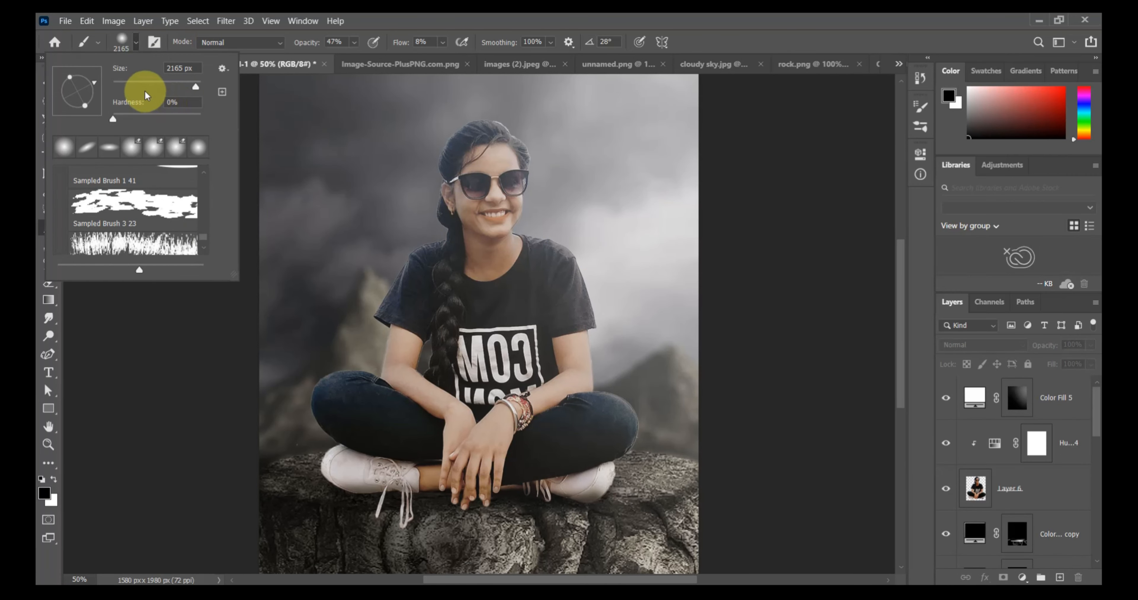
left_click(354, 42)
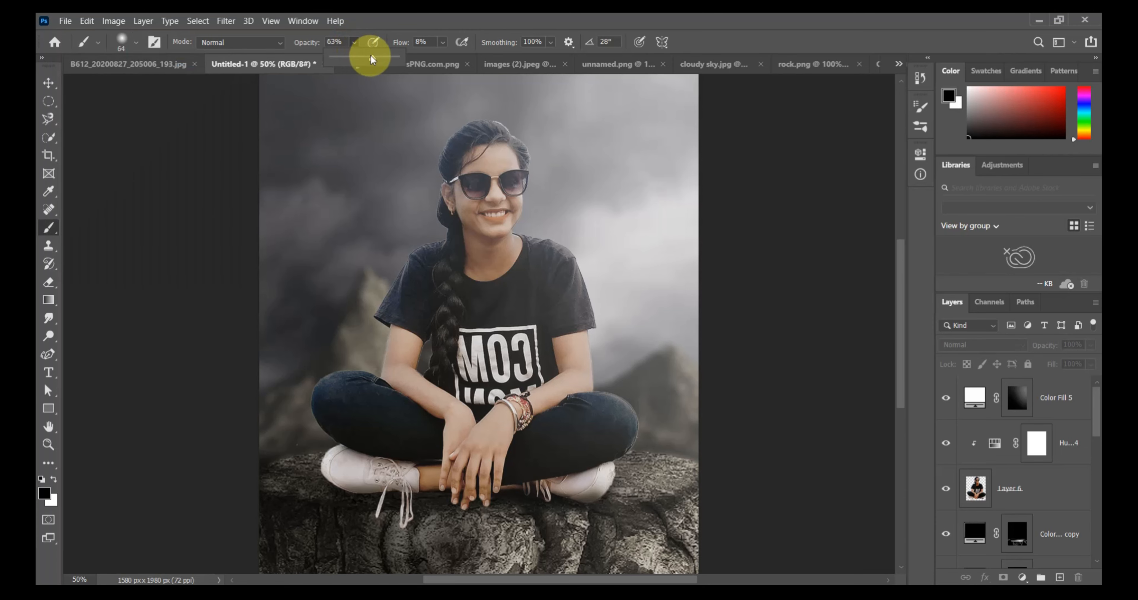
left_click_drag(444, 56, 475, 58)
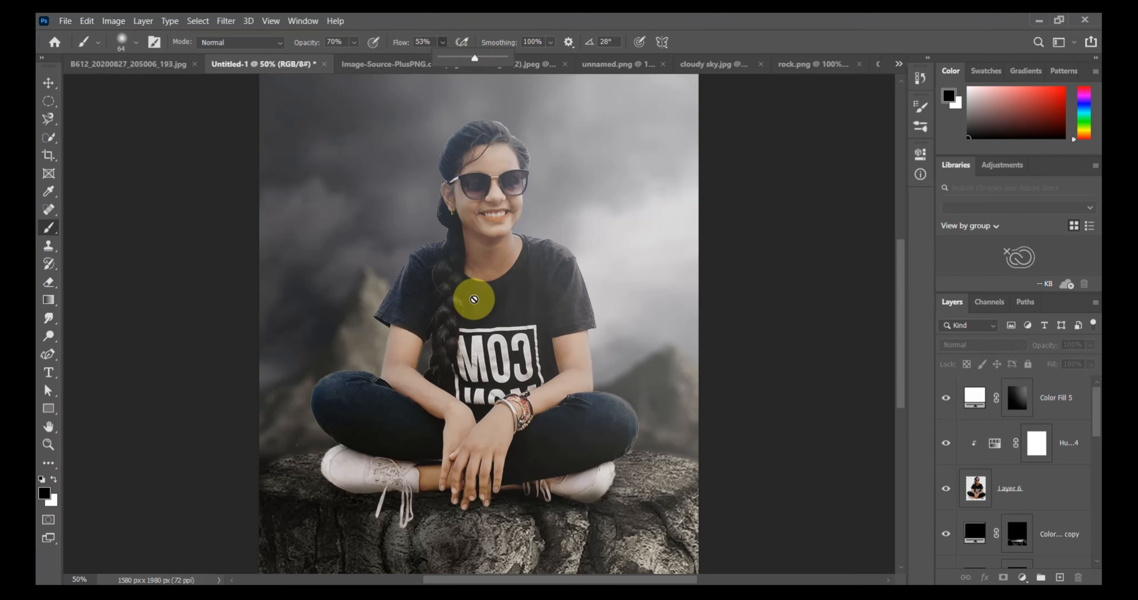
left_click(1016, 397)
key("x")
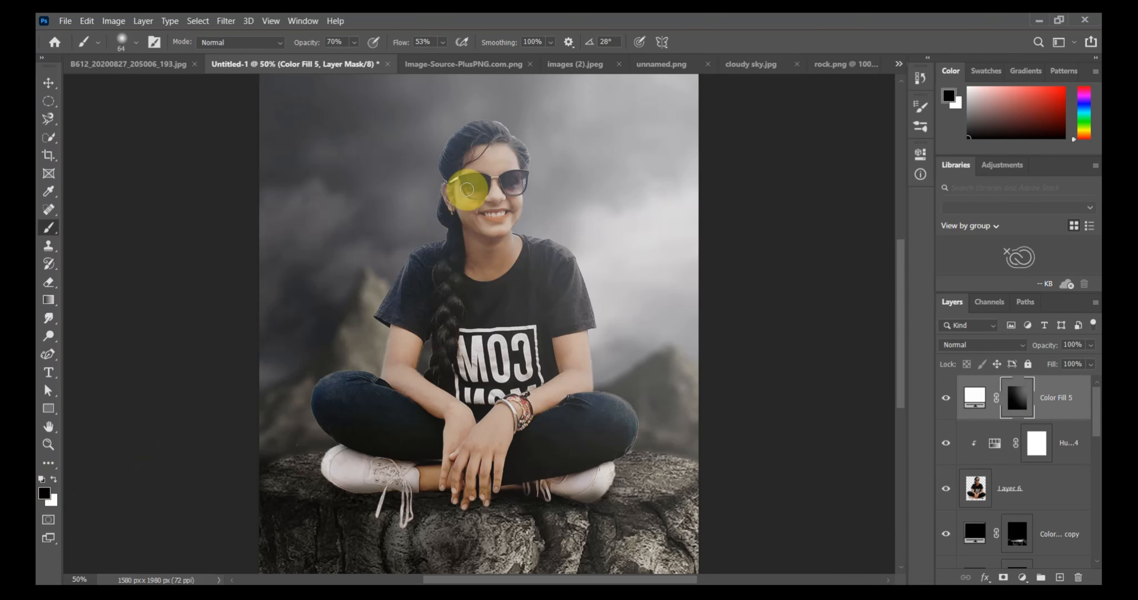
left_click(136, 42)
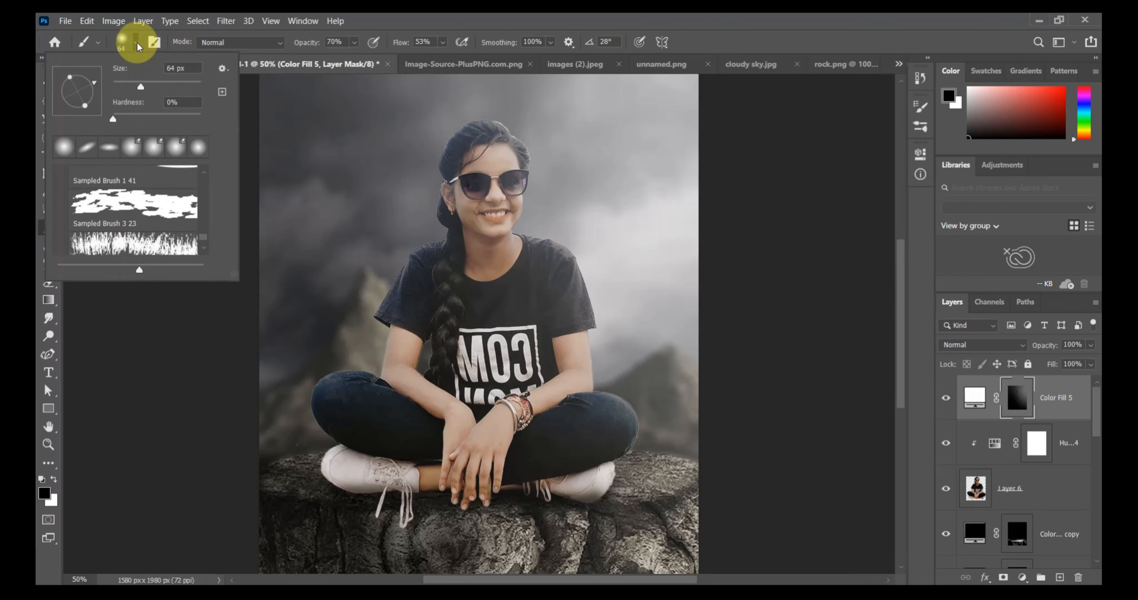
left_click(162, 84)
mouse_move(472, 152)
left_mouse_down()
mouse_move(467, 219)
mouse_move(494, 212)
mouse_move(472, 150)
mouse_move(473, 277)
mouse_move(485, 146)
mouse_move(499, 237)
mouse_move(469, 274)
mouse_move(465, 153)
mouse_move(472, 291)
mouse_move(443, 274)
mouse_move(415, 309)
mouse_move(498, 273)
mouse_move(518, 250)
mouse_move(535, 365)
left_mouse_up()
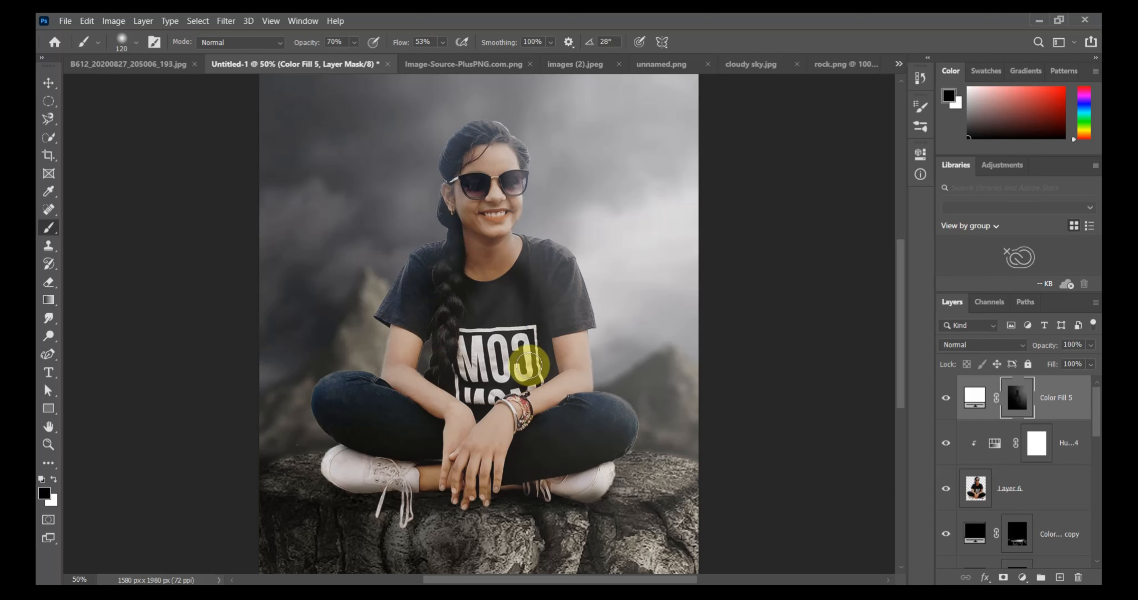
Clear more haze from the woman's torso and hands on the Color Fill 5 mask with a 202 px black brush.
left_click(136, 42)
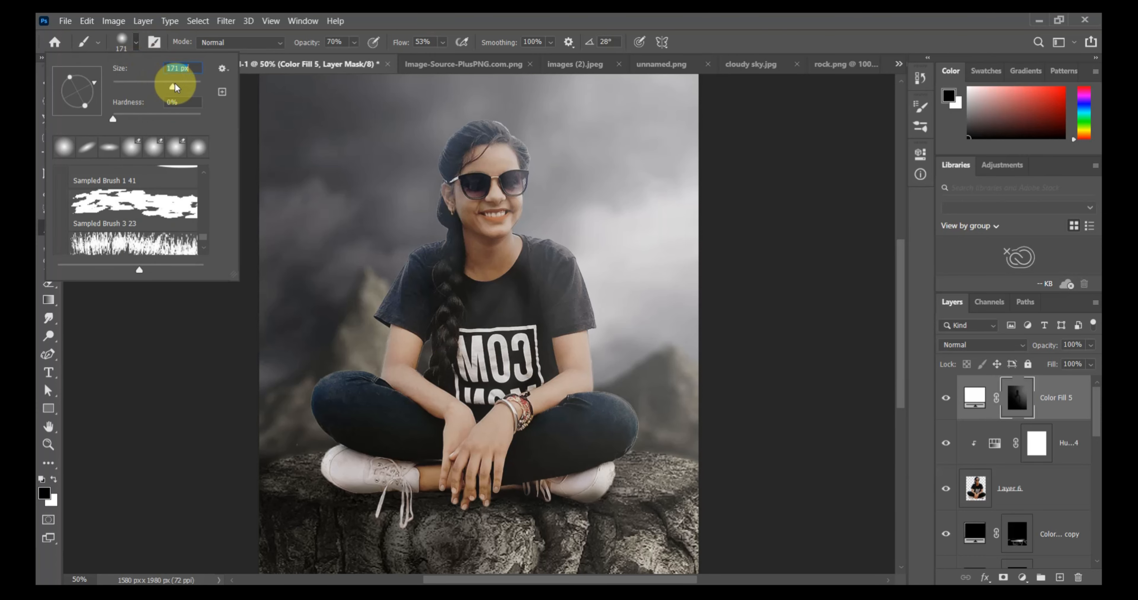
left_click_drag(175, 85, 181, 84)
mouse_move(483, 257)
left_mouse_down()
mouse_move(506, 284)
mouse_move(522, 282)
mouse_move(529, 241)
mouse_move(533, 353)
mouse_move(469, 372)
mouse_move(550, 487)
mouse_move(540, 416)
mouse_move(572, 466)
mouse_move(490, 472)
left_mouse_up()
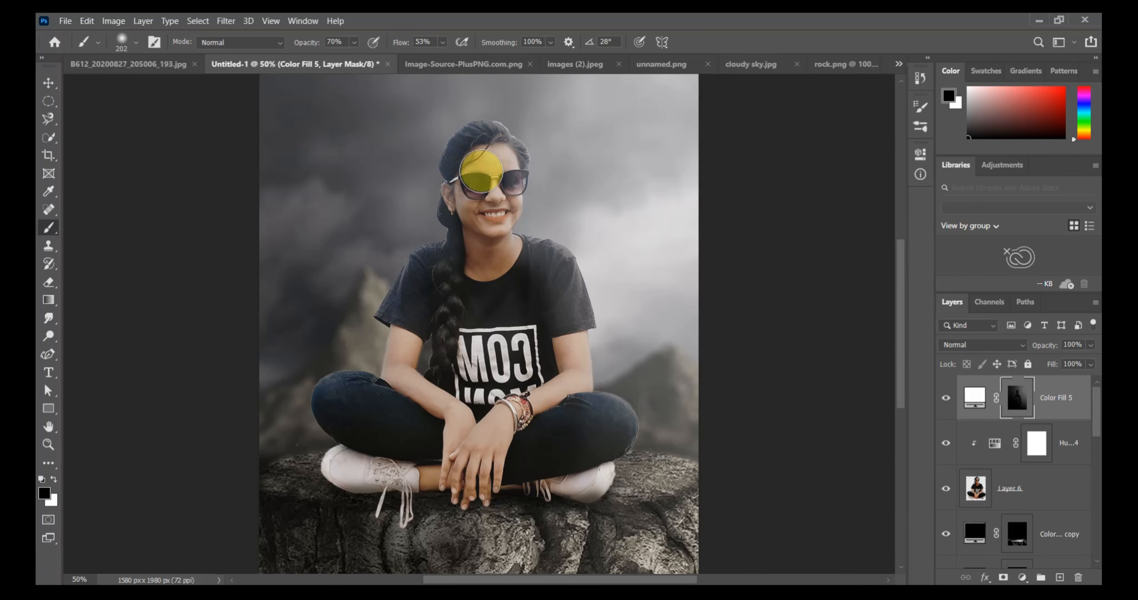
Add a white Solid Color fill above Color Fill 5 and invert its mask to hide it.
key("ctrl+minus")
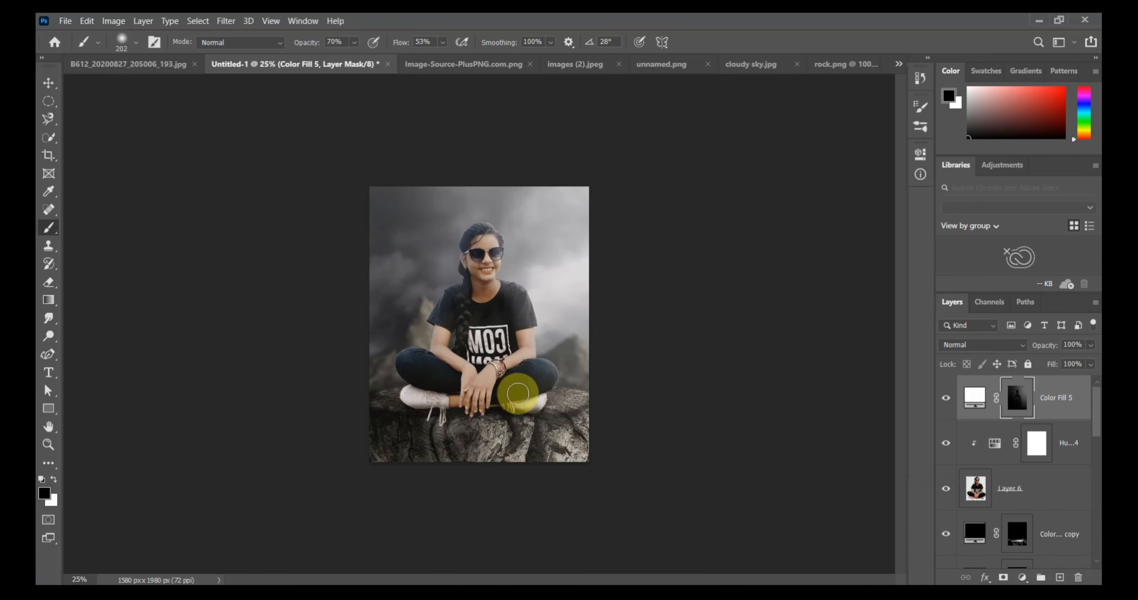
left_click(1021, 577)
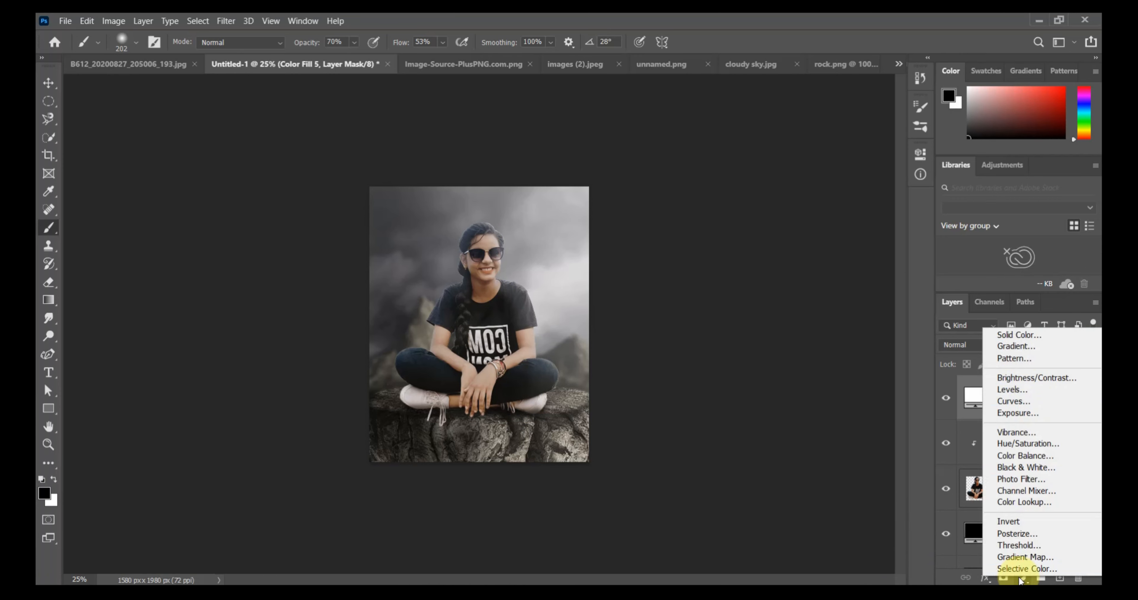
left_click(1023, 338)
left_click_drag(787, 292, 640, 227)
left_click(991, 228)
key("b")
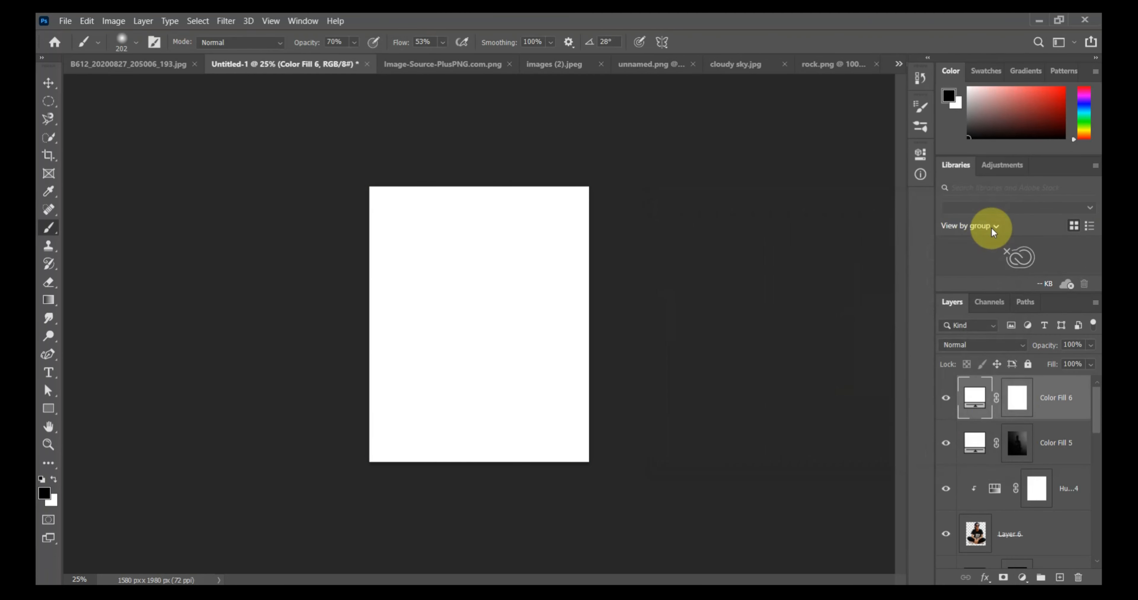
key("ctrl+plus")
key("ctrl+plus")
left_click(976, 346)
left_click(866, 363)
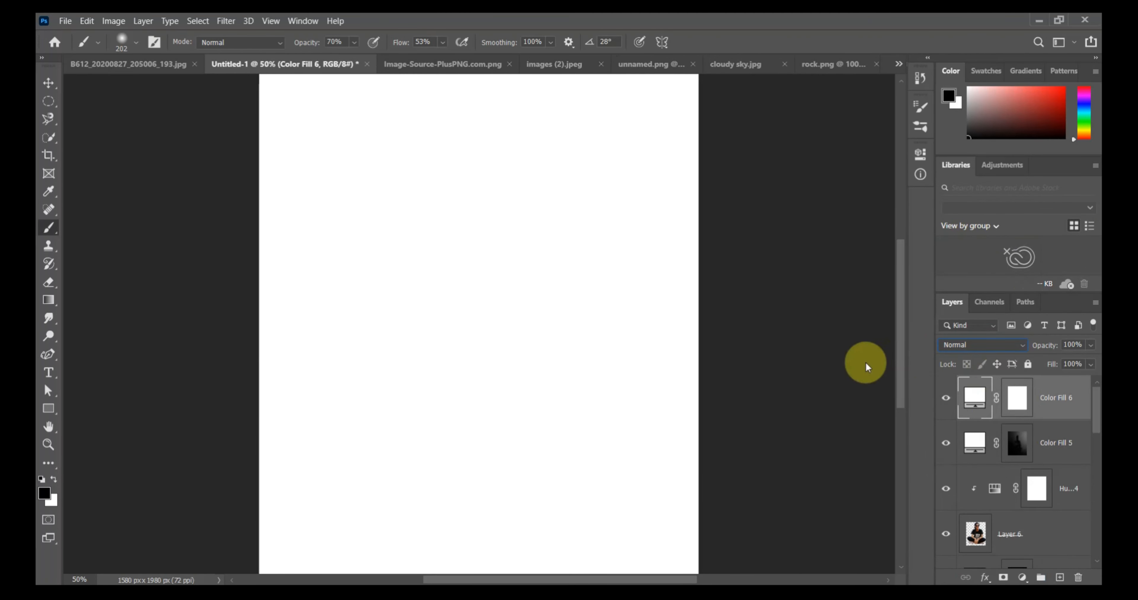
left_click(1022, 395)
key("ctrl+i")
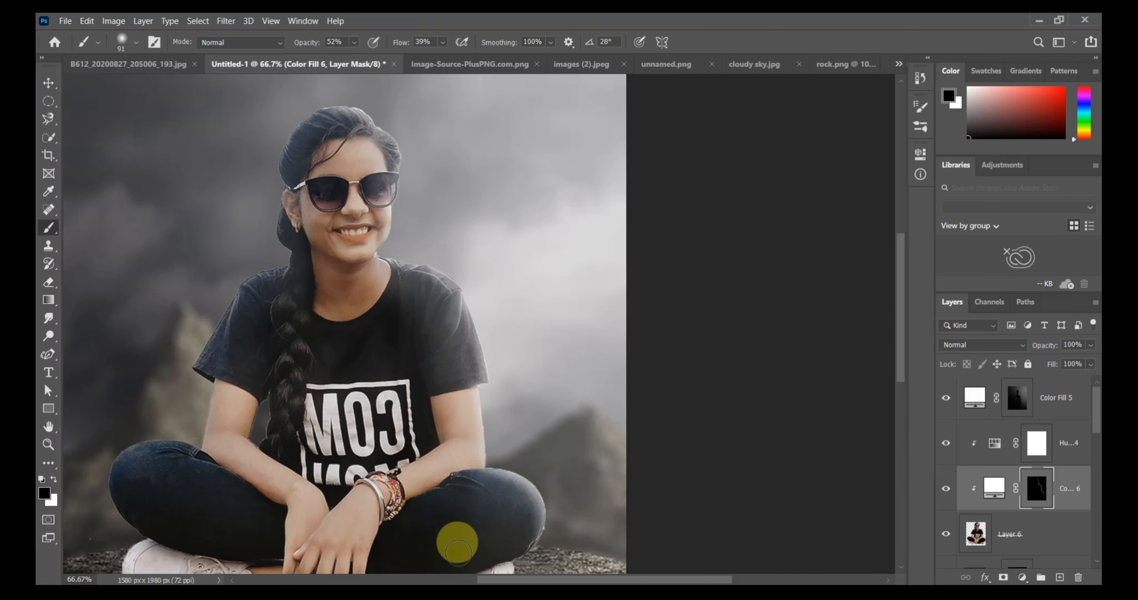
Add a brightening Curves adjustment clipped to the woman, Layer 6, with points 88 to 64 and 44 to 8, and invert its mask.
scroll(460, 557, "down", 4)
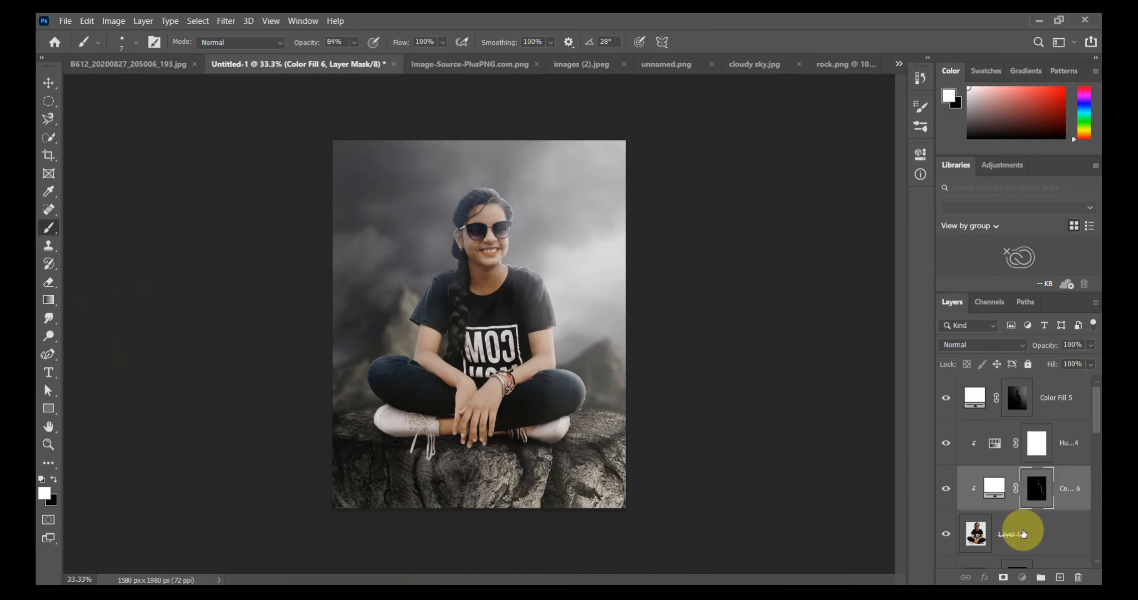
left_click(1016, 533)
left_click(1022, 577)
left_click(1009, 407)
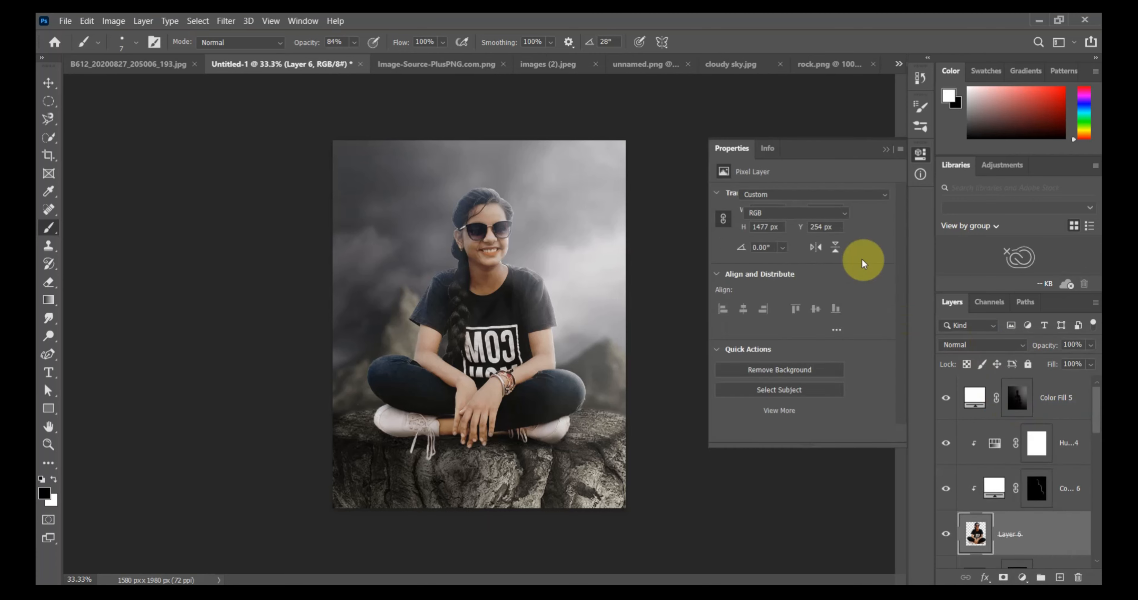
left_click(853, 252)
left_click_drag(853, 253, 866, 278)
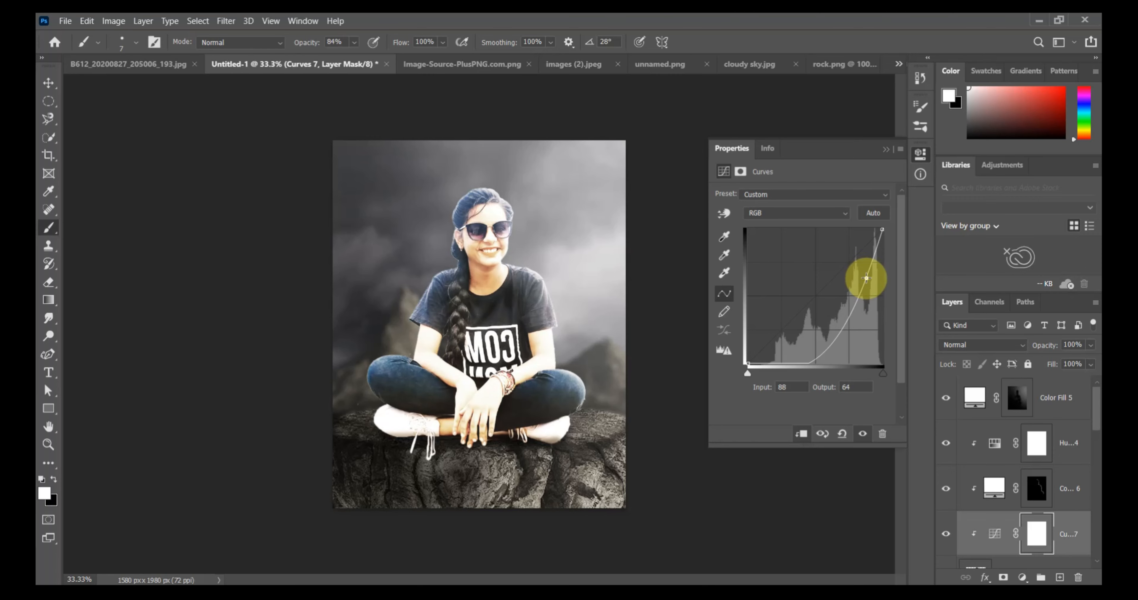
left_click_drag(807, 357, 808, 350)
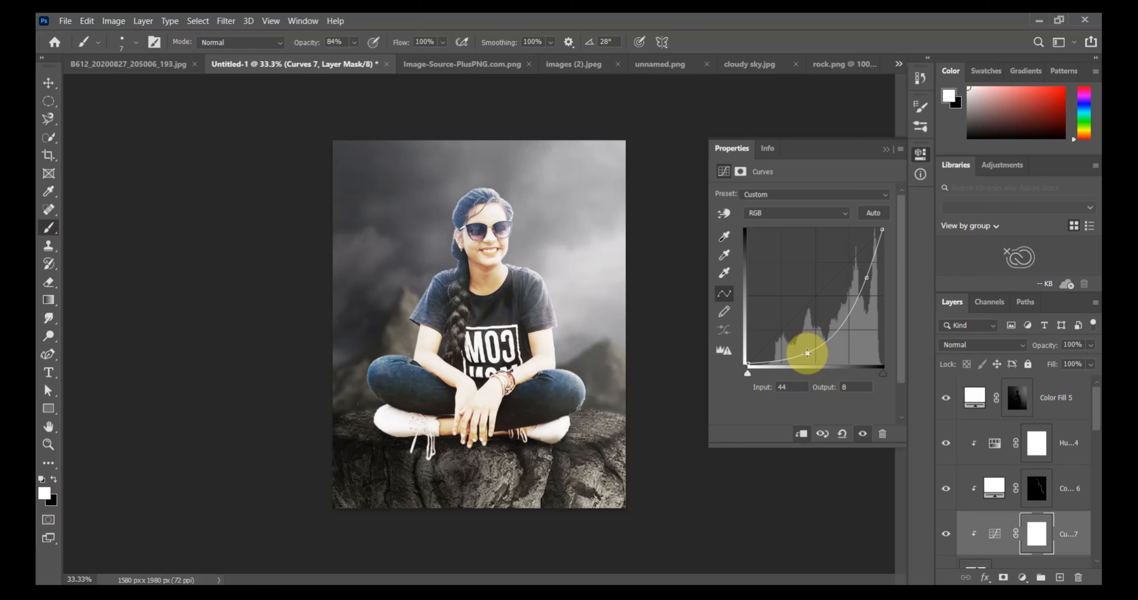
left_click(884, 150)
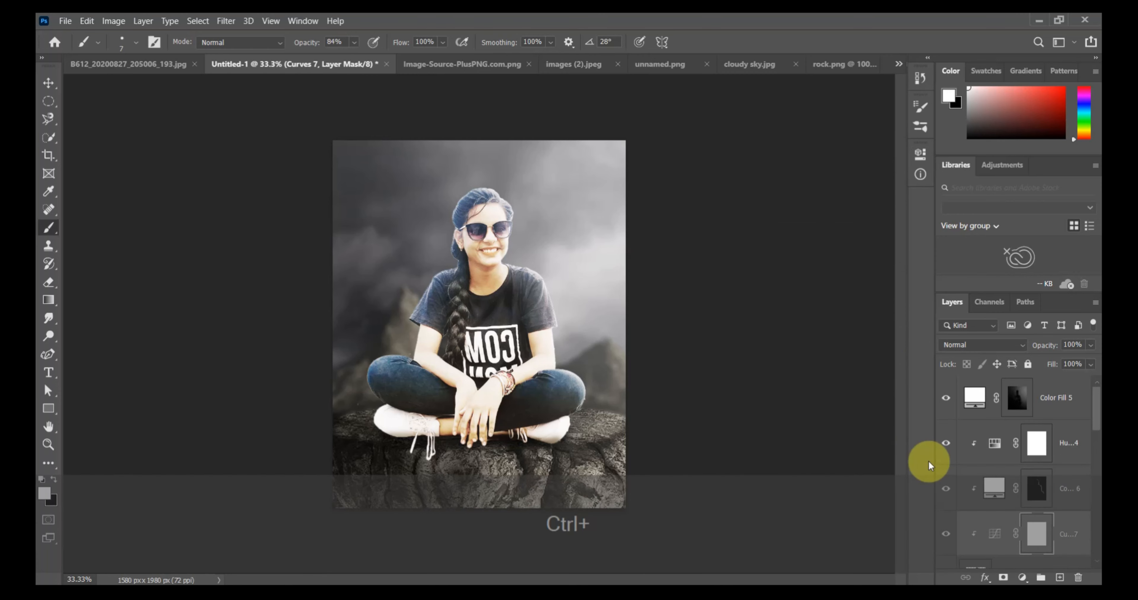
key("ctrl+i")
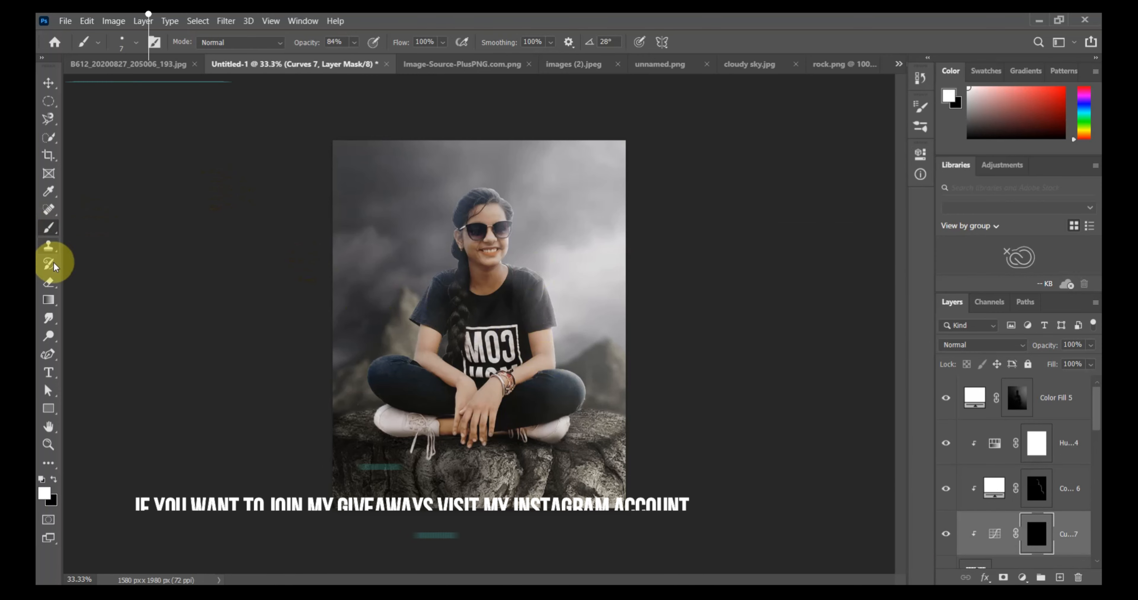
Reveal the Curves brightening along the woman's hair, arms and legs by erasing its mask at 193 px, 26% opacity and 54% flow.
left_click(50, 282)
left_click(52, 480)
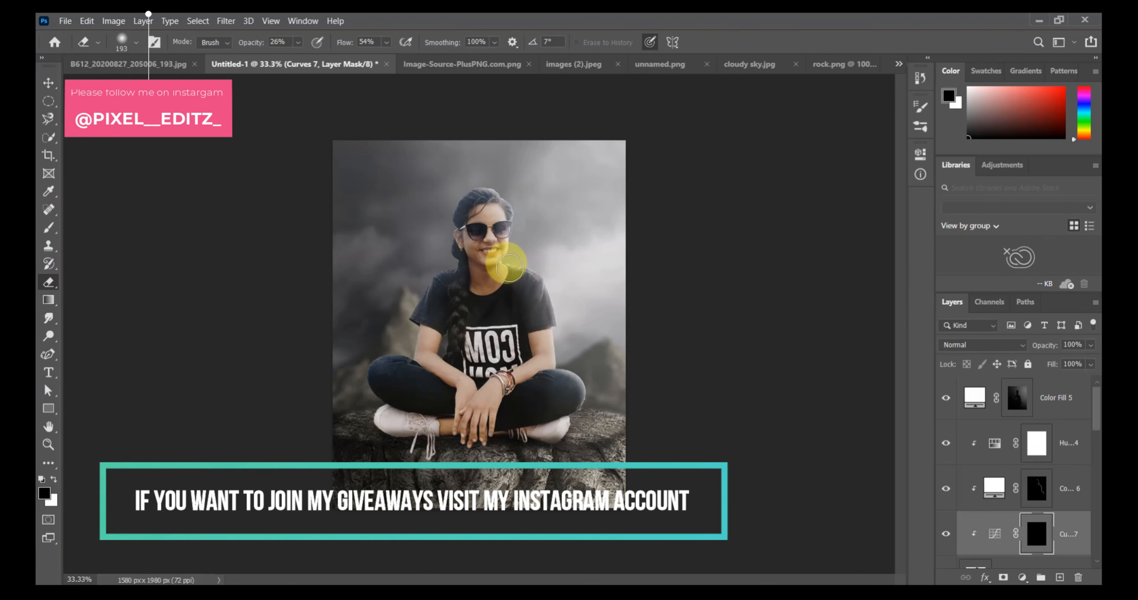
mouse_move(566, 359)
left_mouse_down()
mouse_move(579, 363)
mouse_move(579, 418)
left_mouse_up()
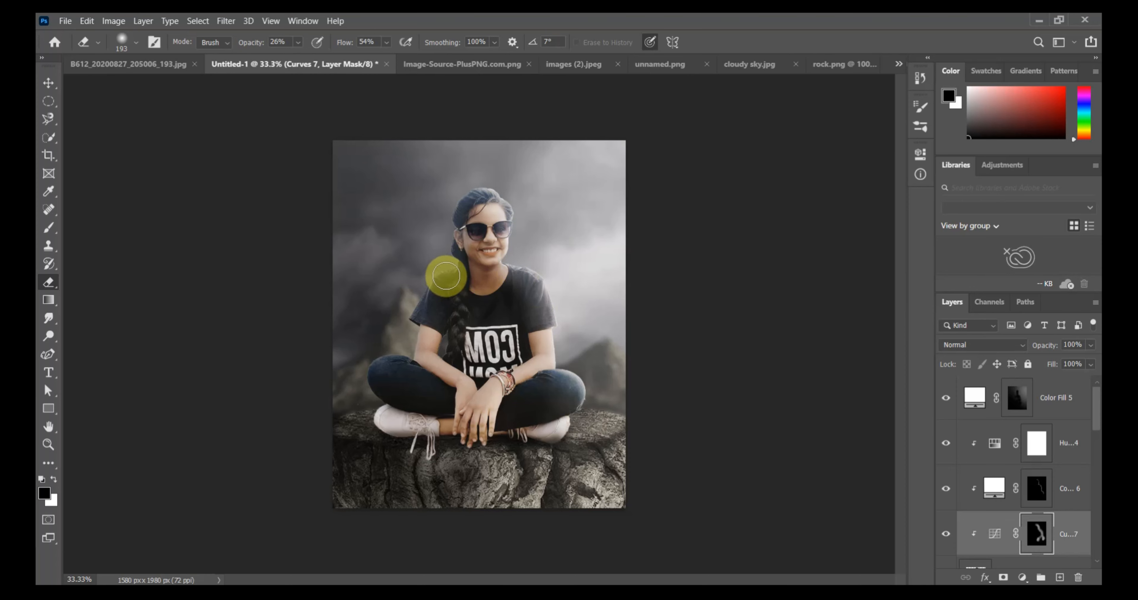
mouse_move(417, 341)
left_mouse_down()
mouse_move(378, 363)
mouse_move(362, 384)
left_mouse_up()
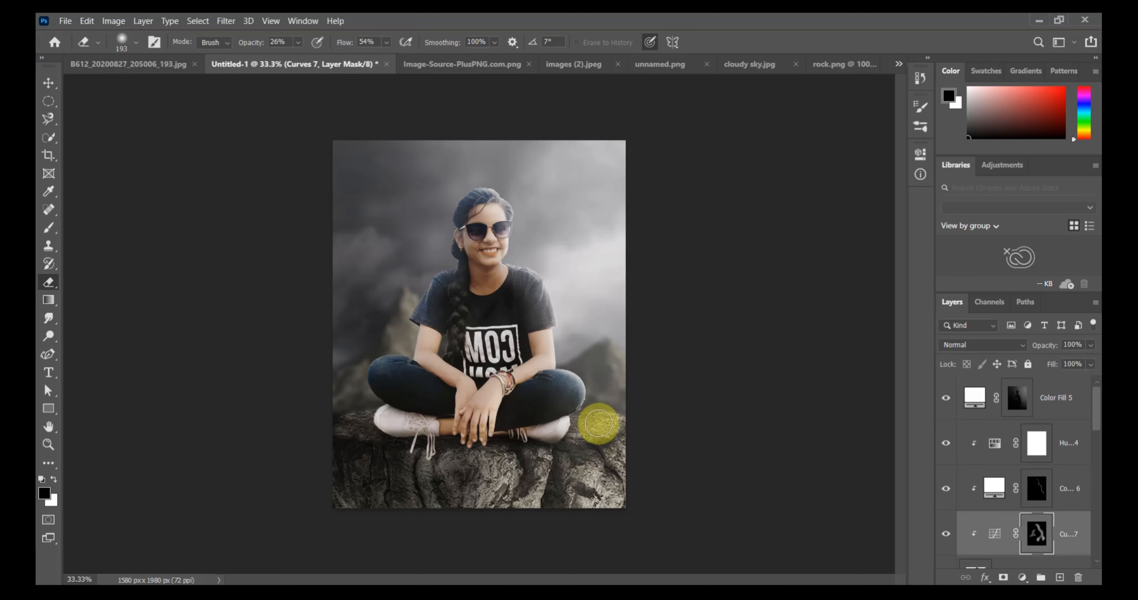
Add a brightening Curves adjustment clipped to the rock, Layer 9, with a point at input 70, output 34, and invert its mask.
scroll(1016, 507, "down", 5)
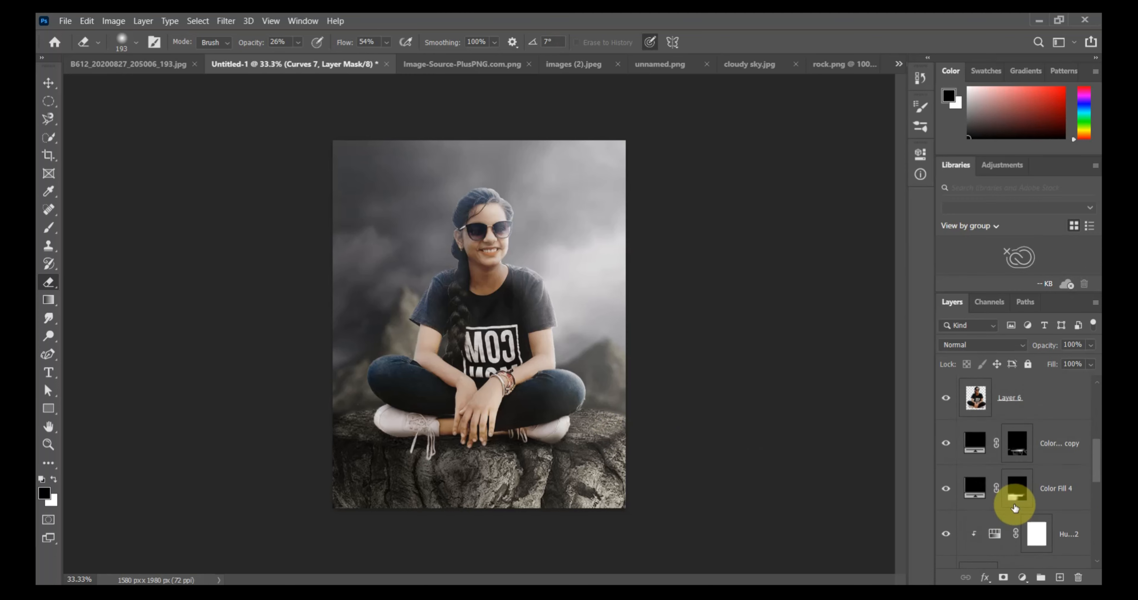
scroll(1011, 525, "up", 2)
left_click(1012, 537)
left_click(1022, 577)
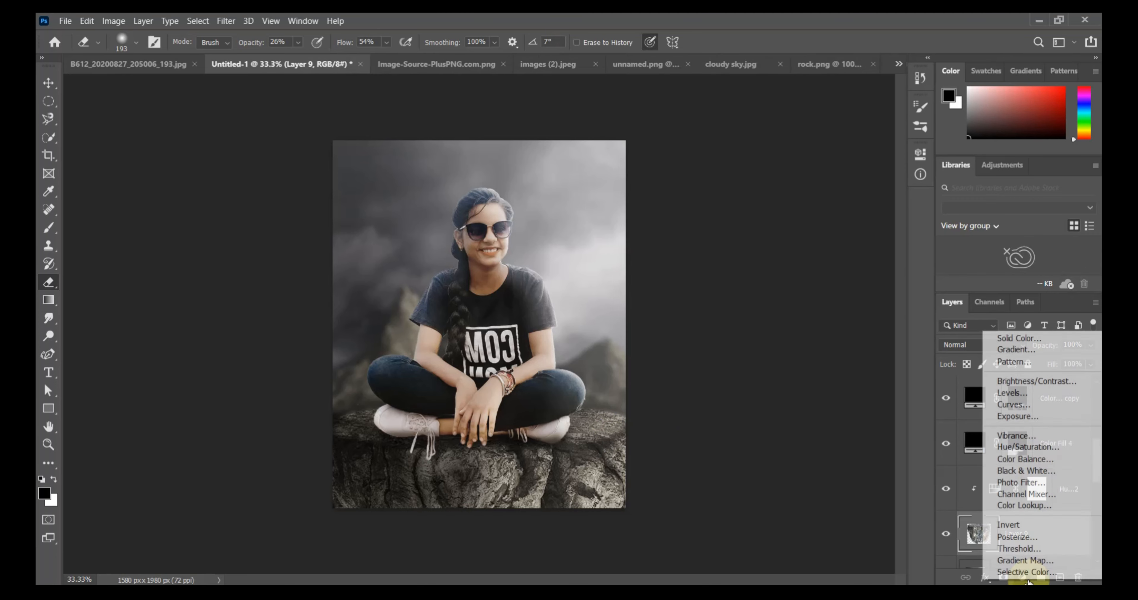
left_click(1013, 405)
left_click(824, 289)
left_click_drag(832, 296, 842, 317)
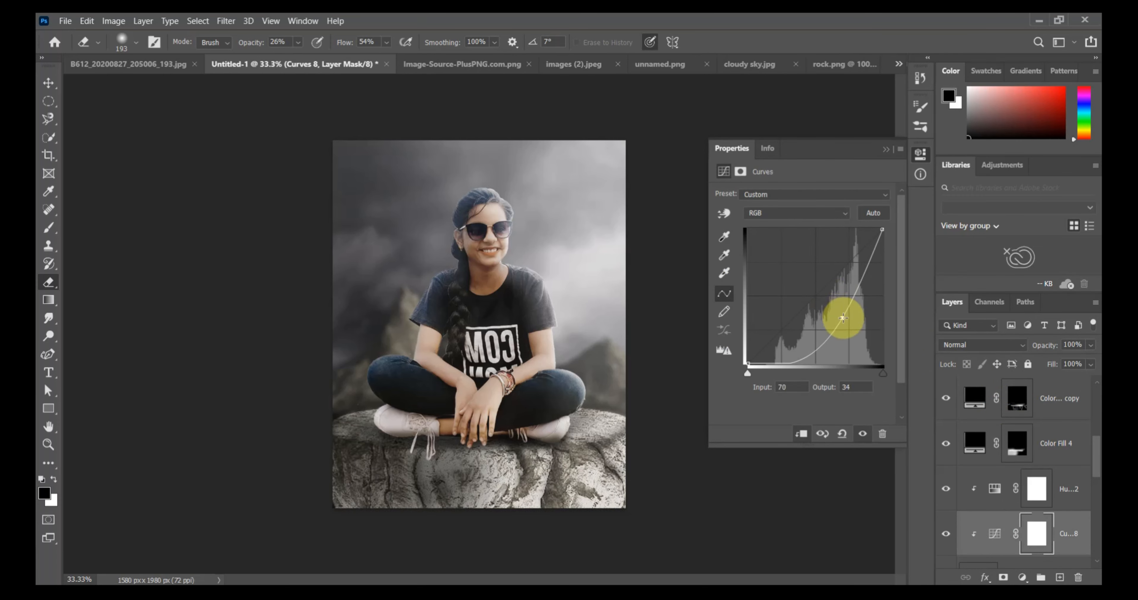
left_click(884, 149)
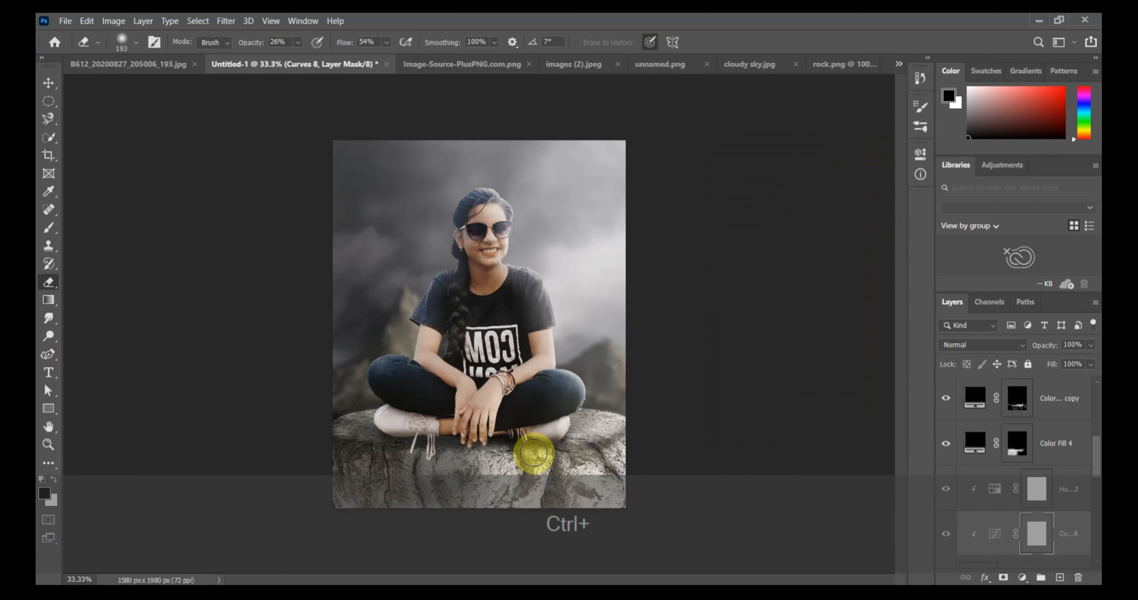
key("ctrl+i")
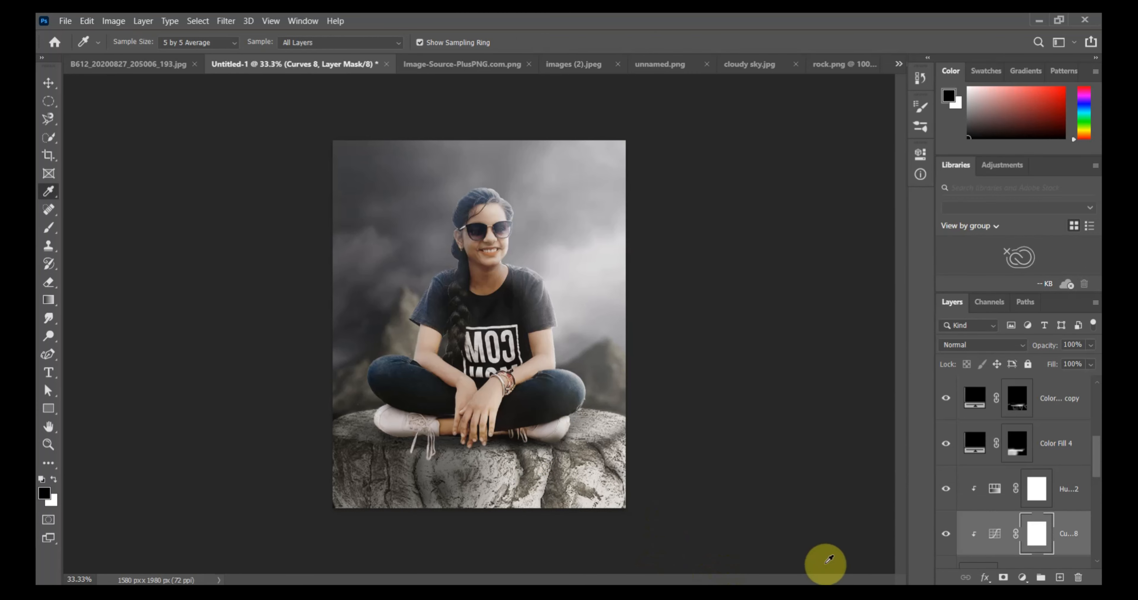
key("ctrl+i")
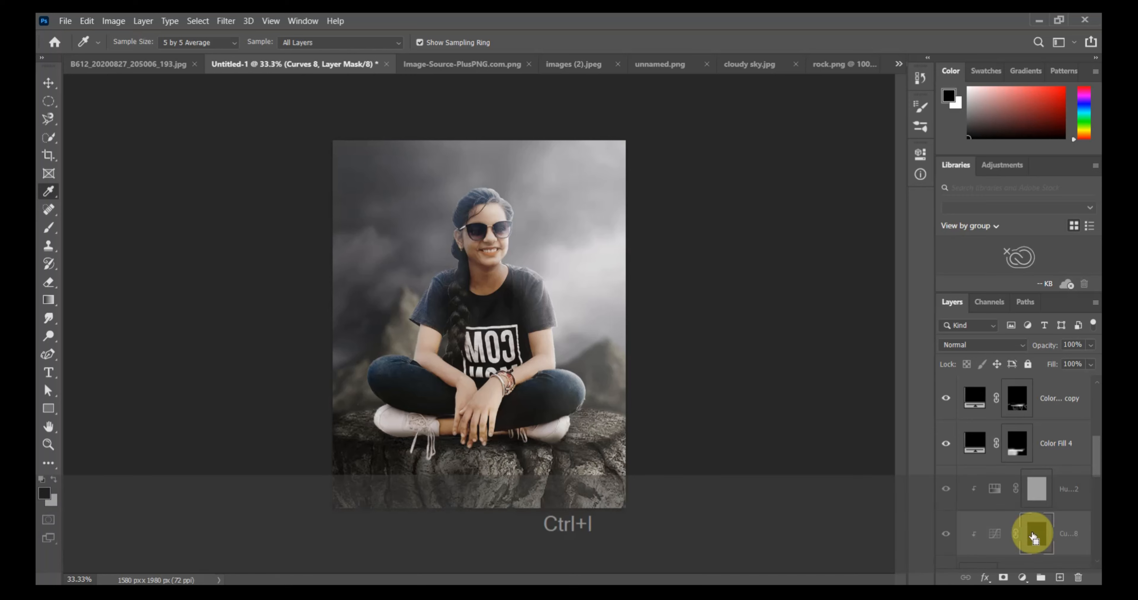
Reveal the Curves brightening on the rock's right side by erasing its mask at 193 px, 26% opacity and 54% flow.
left_click(53, 479)
left_click(48, 283)
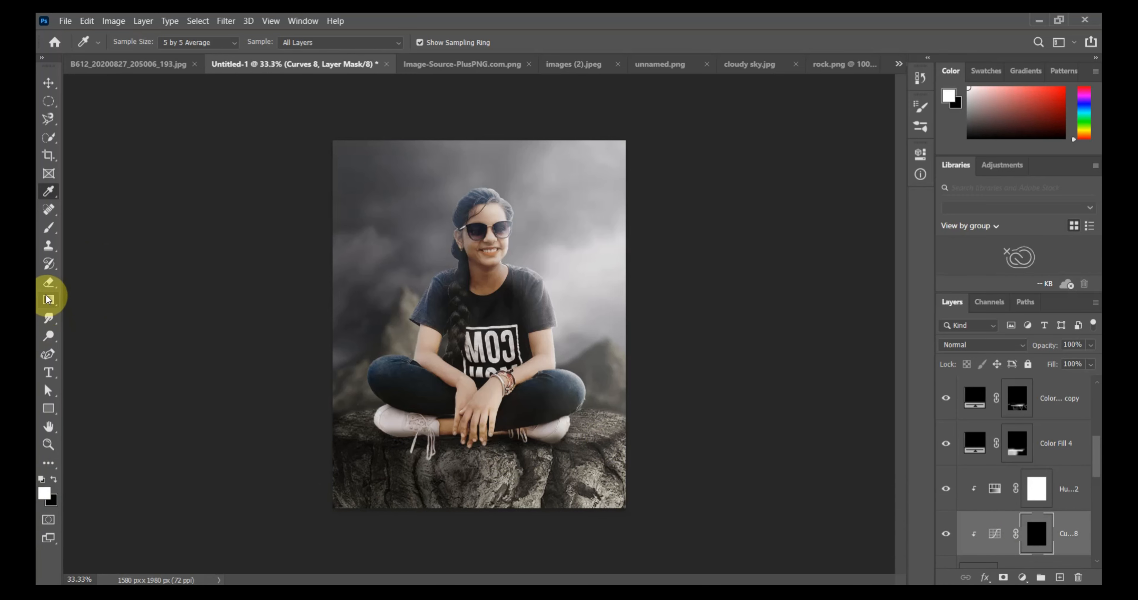
left_click(53, 480)
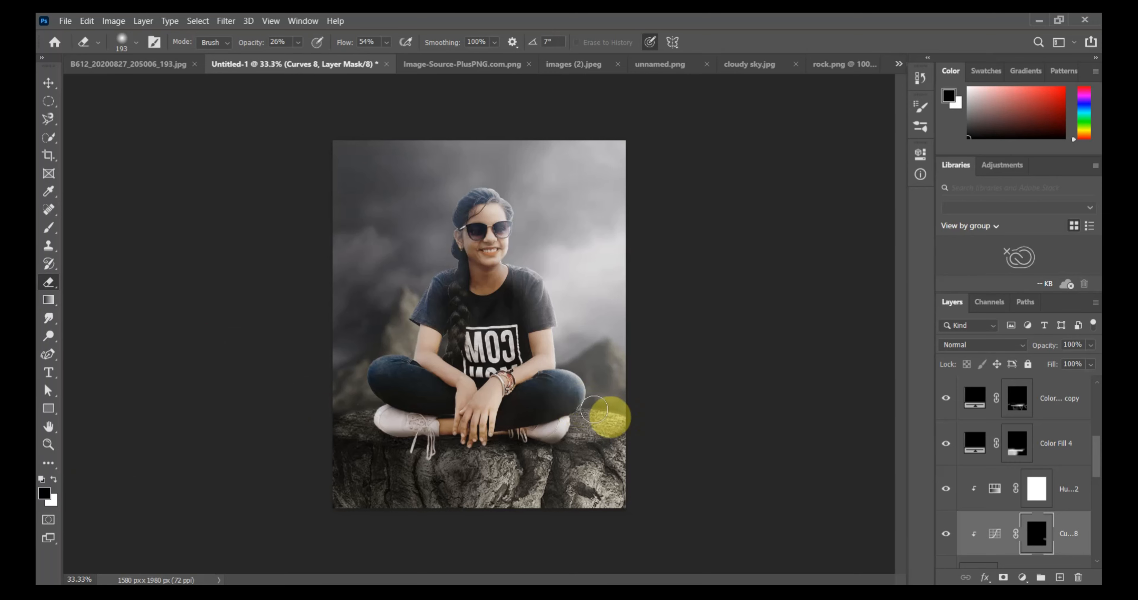
mouse_move(628, 421)
left_mouse_down()
mouse_move(548, 433)
mouse_move(644, 422)
left_mouse_up()
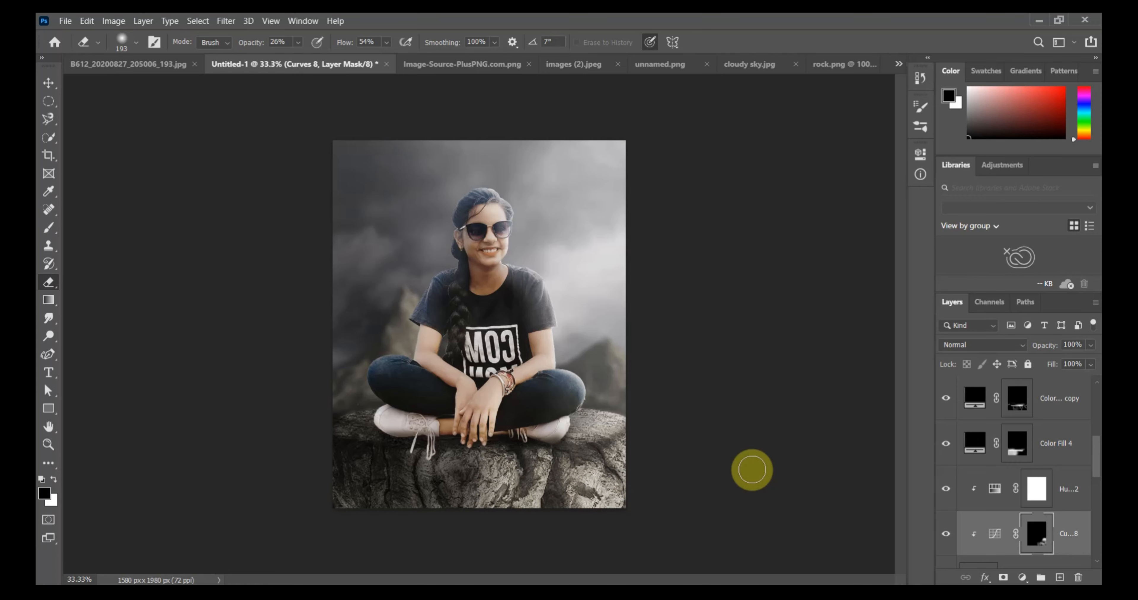
Soften the Curves 8 brightening over the rock by erasing its mask with a 2165 px brush, white foreground, 56% opacity and 5% flow.
left_click(134, 46)
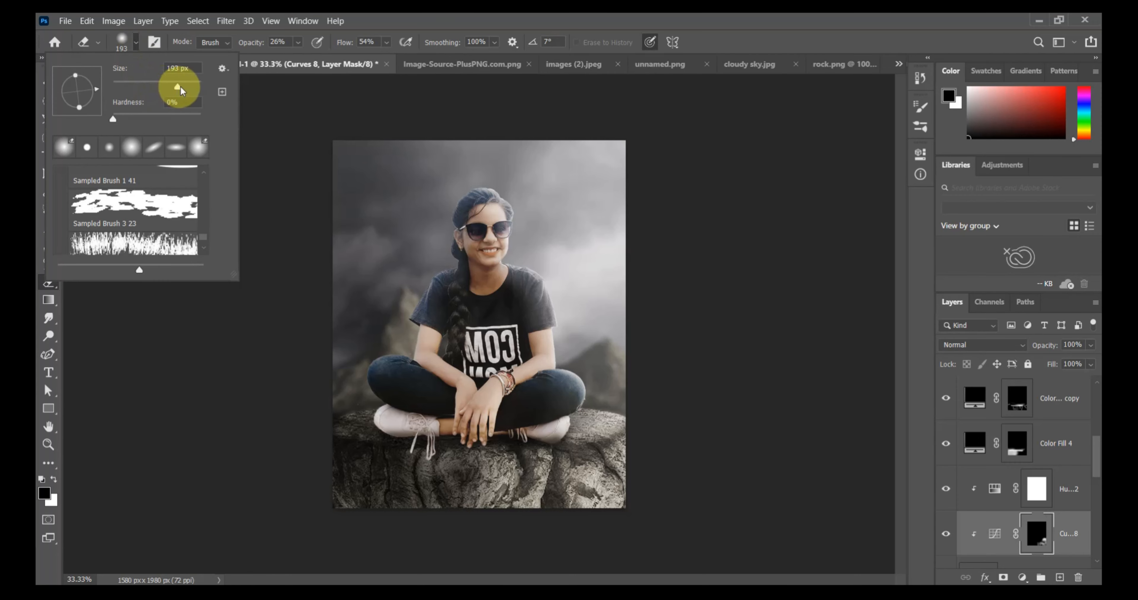
left_click(299, 42)
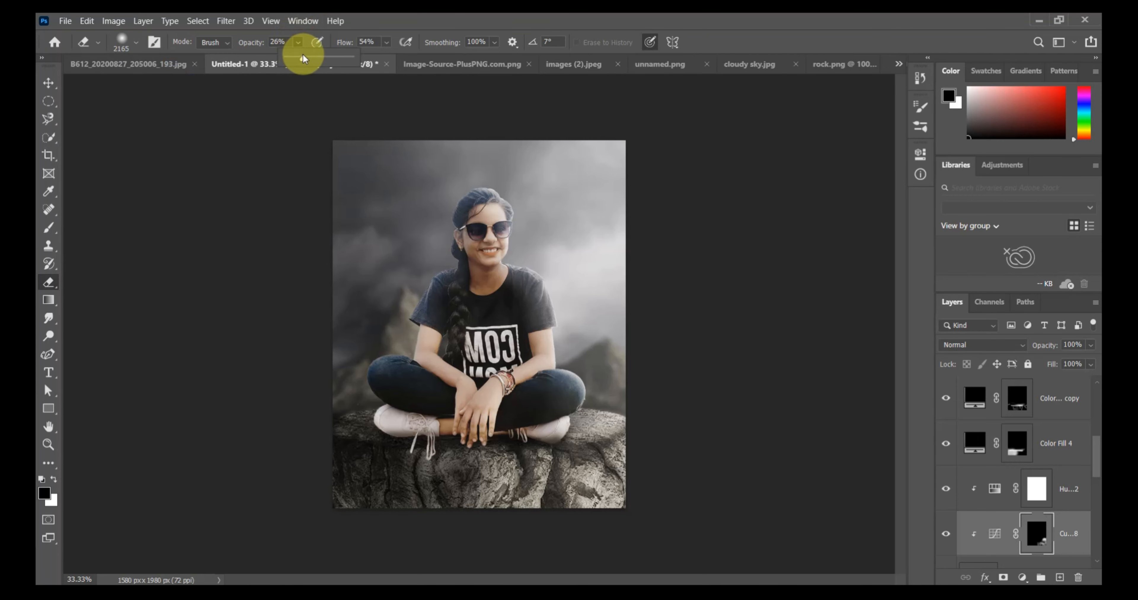
left_click_drag(365, 61, 364, 60)
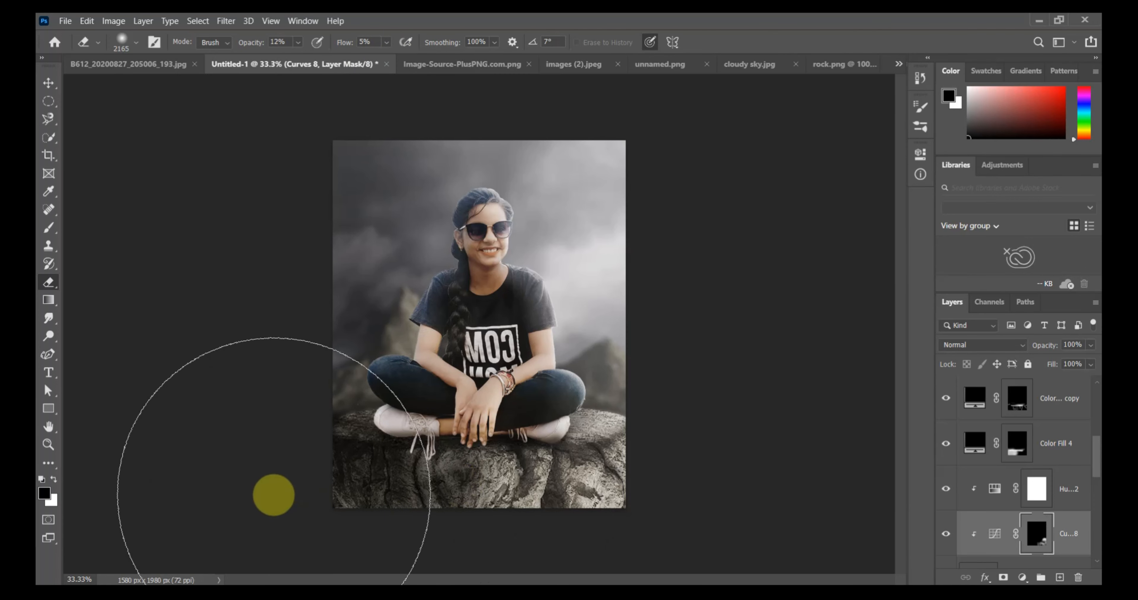
left_click(54, 479)
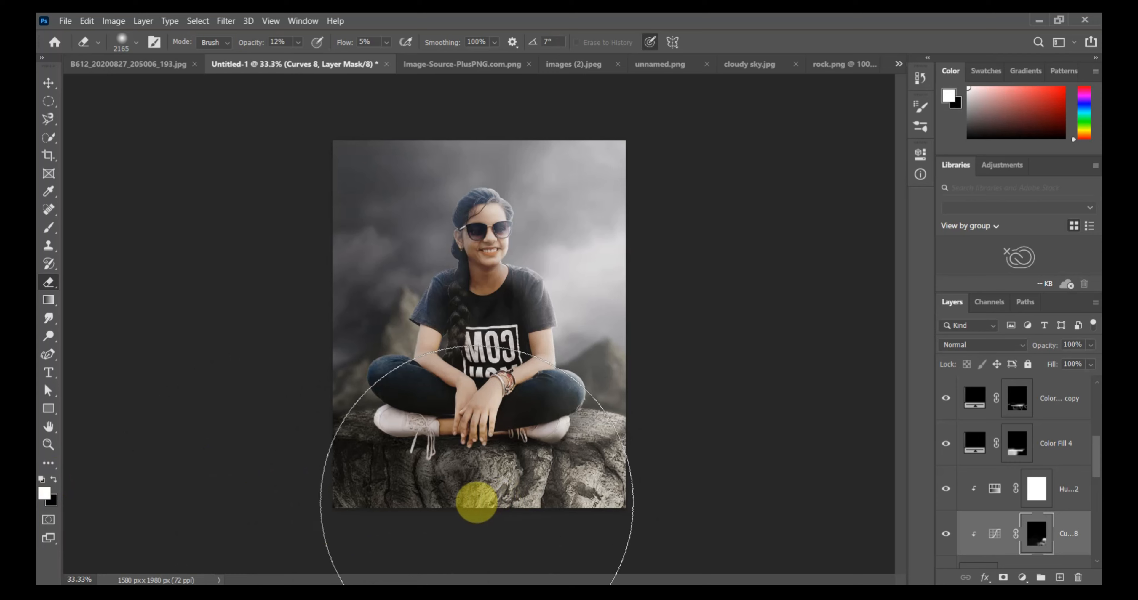
left_click(299, 43)
left_click(298, 46)
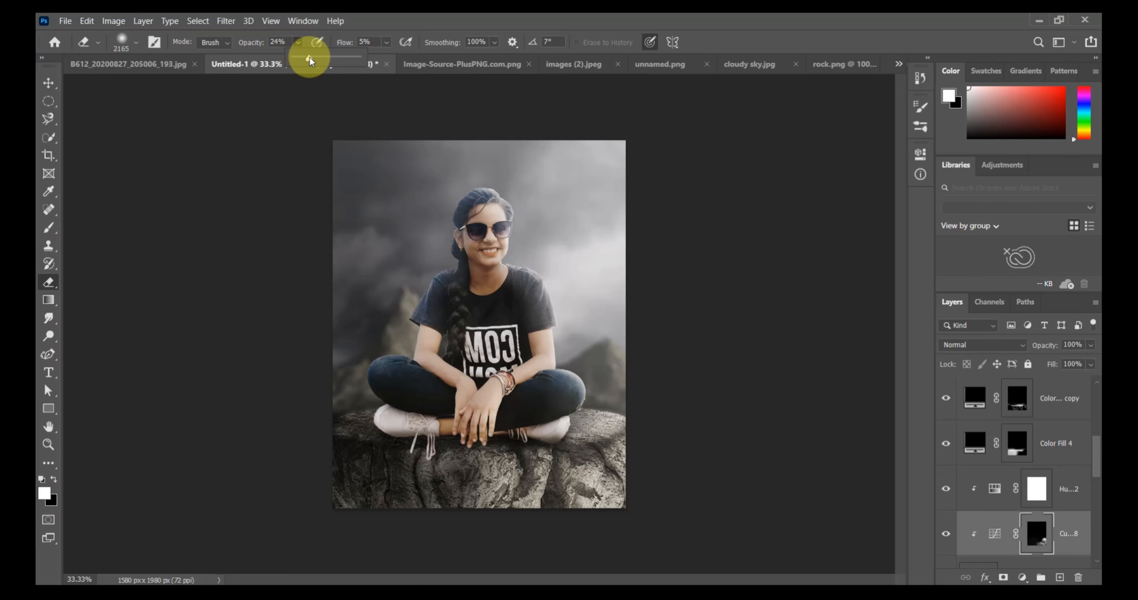
left_click_drag(329, 61, 330, 61)
left_click(492, 488)
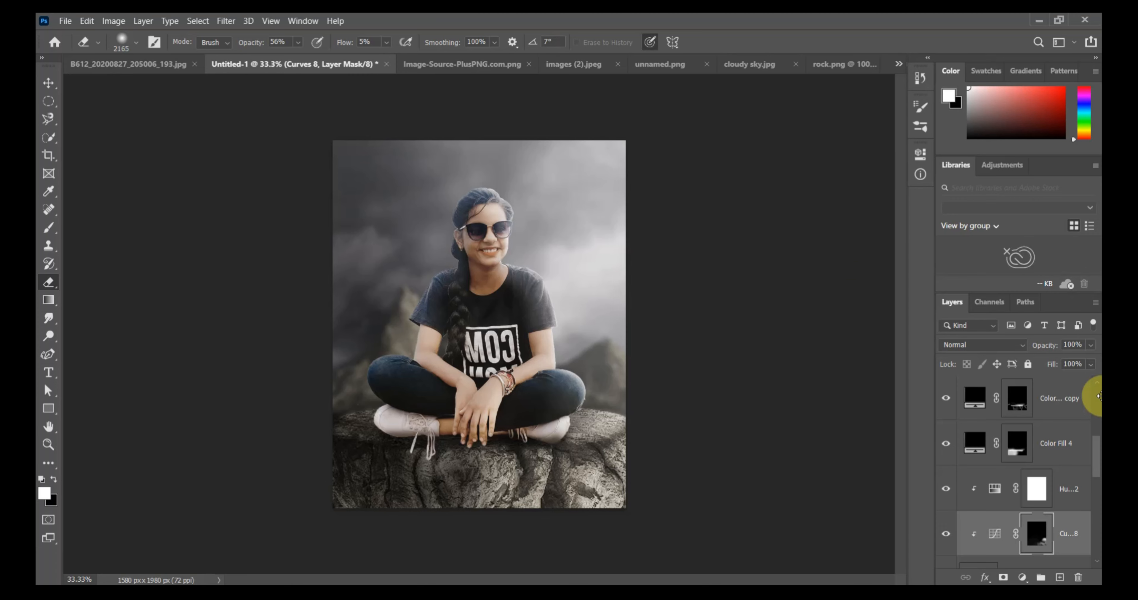
Try to group all layers from Color Fill 5 down to Background, and hide the Background layer.
scroll(1049, 452, "up", 5)
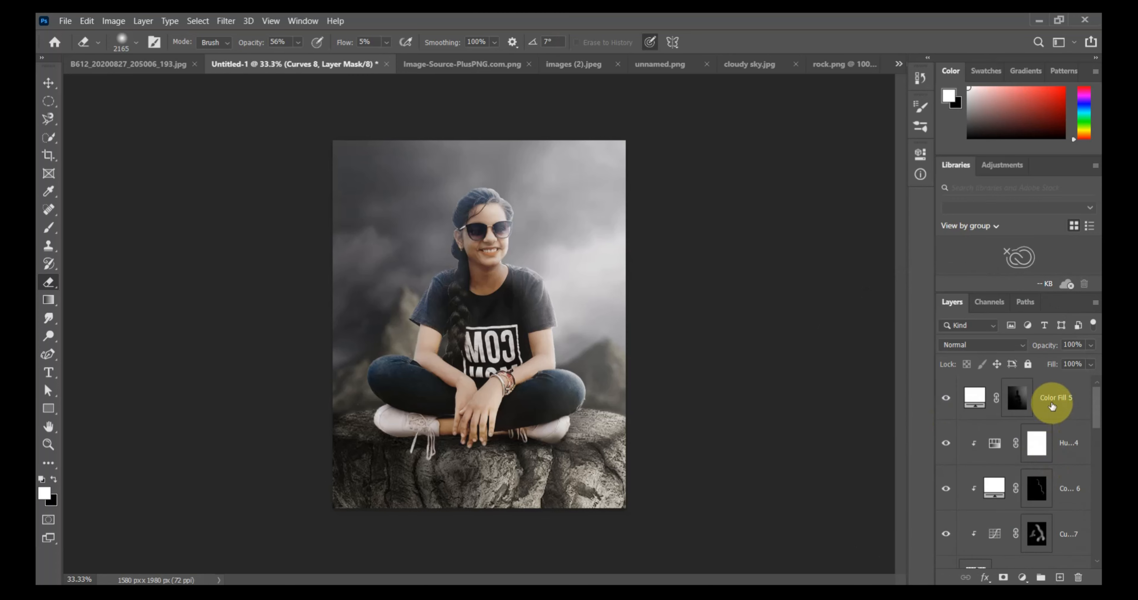
left_click(1051, 406)
scroll(1052, 476, "down", 10)
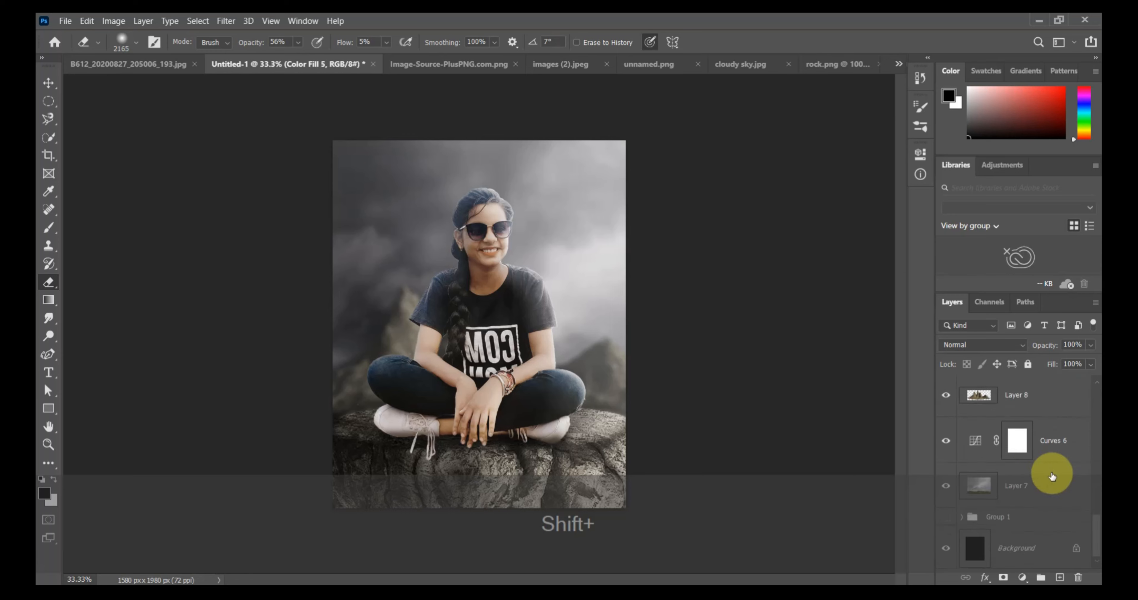
left_click(1014, 549, "shift")
key("shift+ctrl+g")
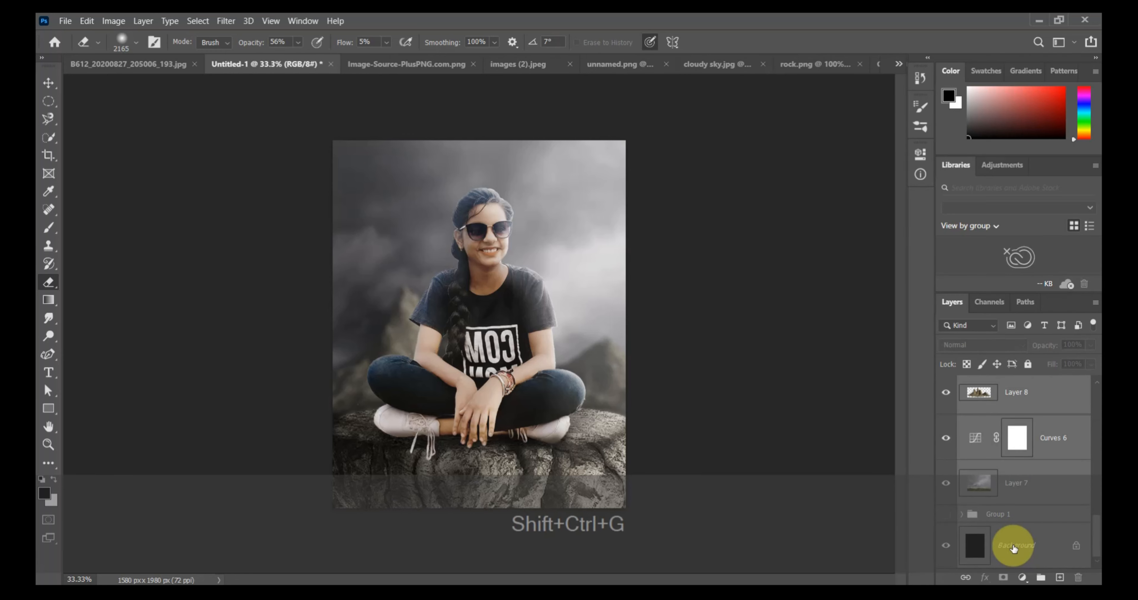
key("ctrl+g")
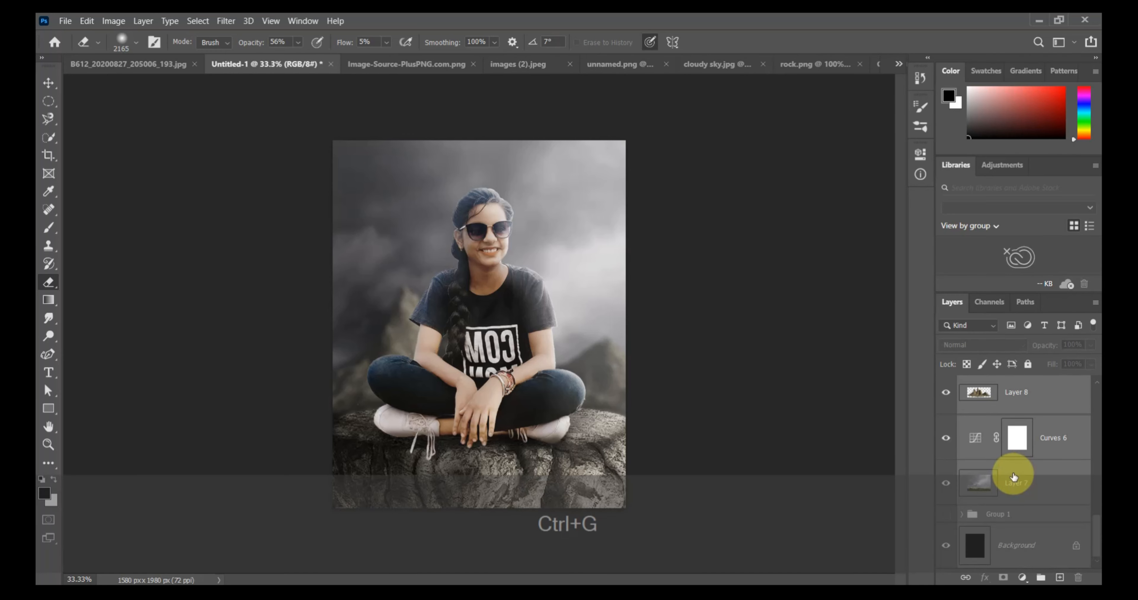
scroll(1091, 401, "up", 5)
key("ctrl+g")
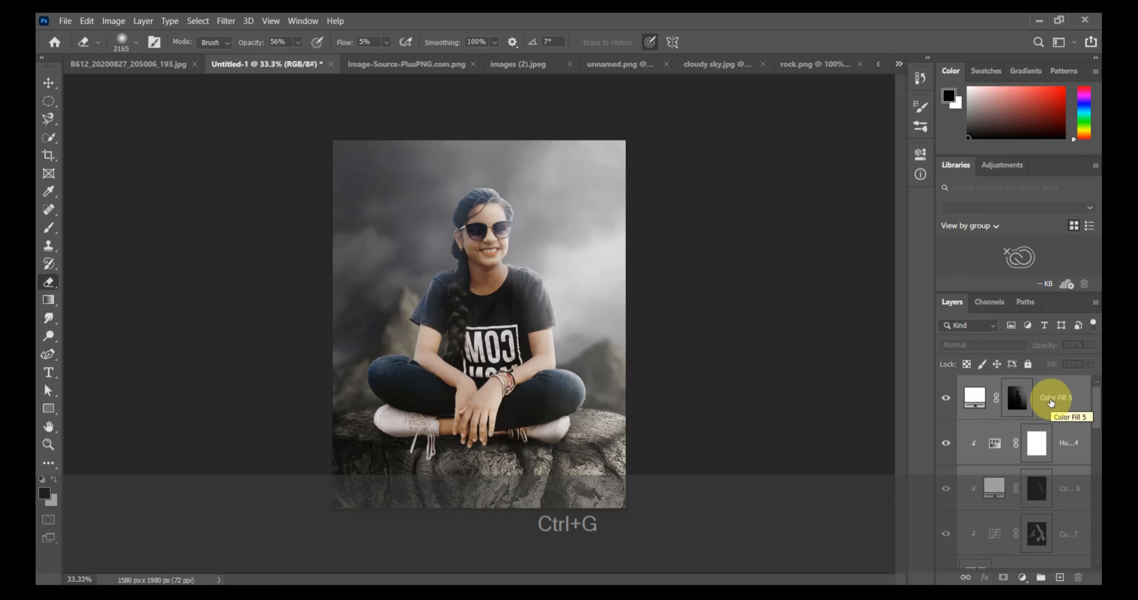
scroll(1038, 462, "down", 10)
scroll(1037, 462, "up", 10)
scroll(1038, 462, "down", 10)
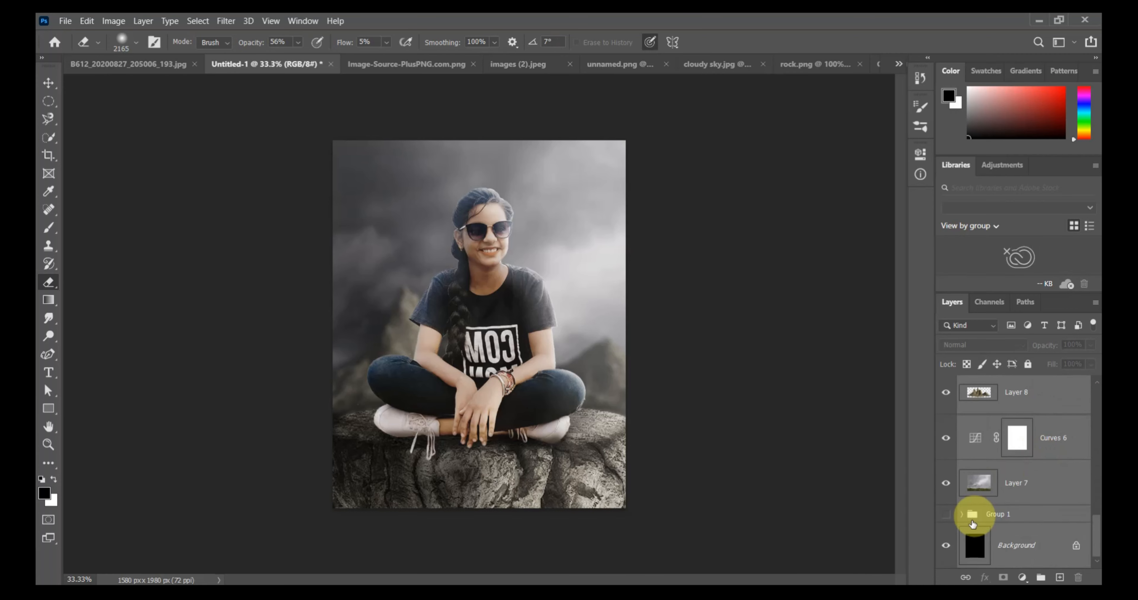
key("ctrl+g")
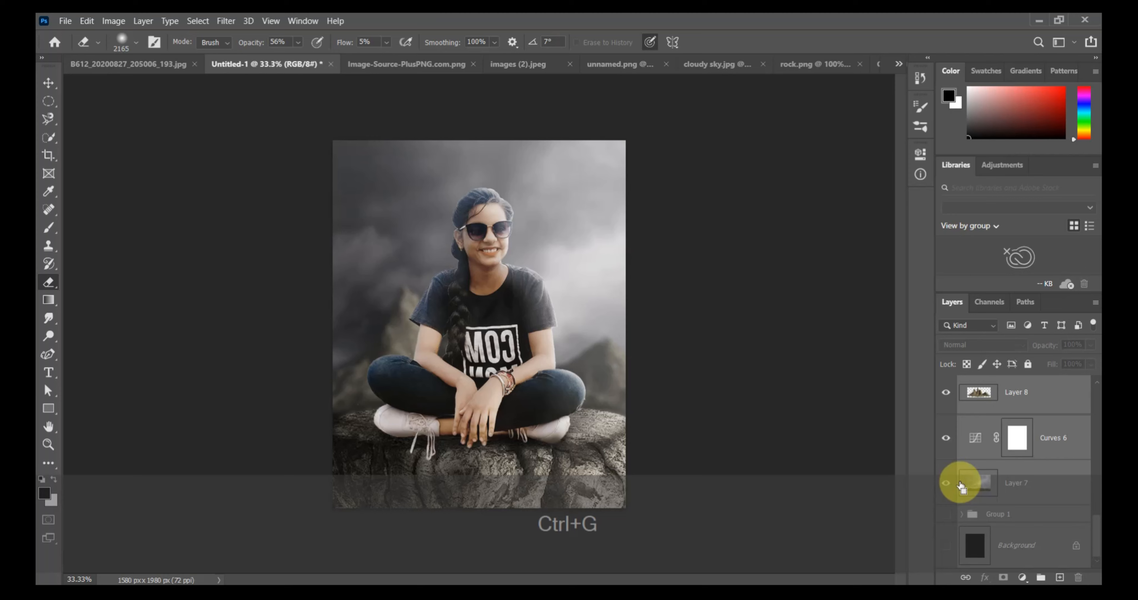
Group the composite's layers from Color Fill 5 down to Layer 7, leaving out Group 1 and Background.
scroll(1052, 426, "up", 3)
scroll(1054, 426, "down", 3)
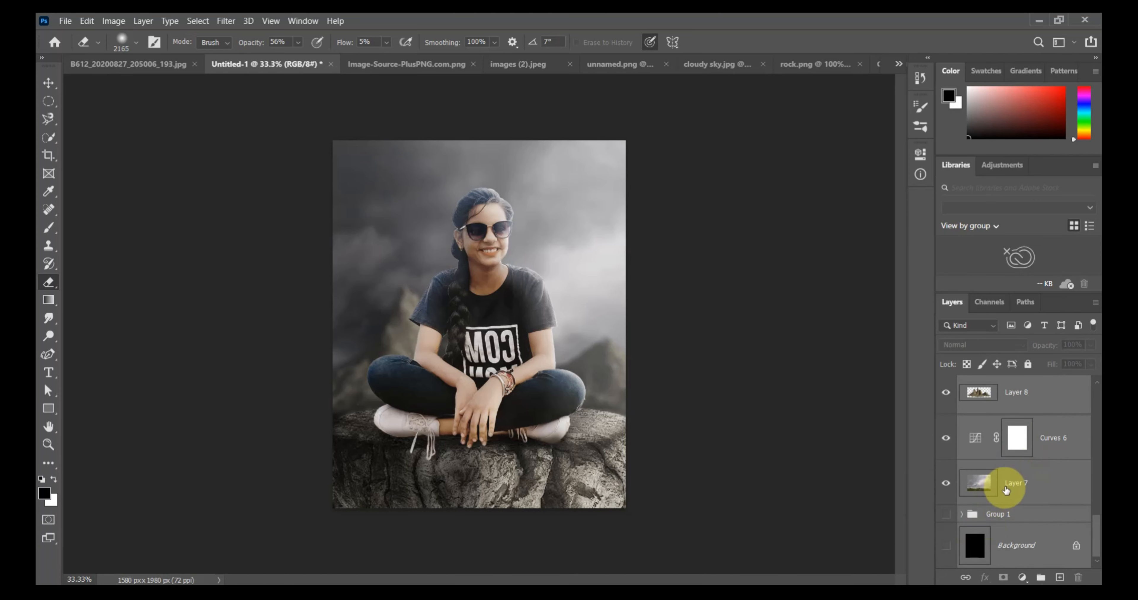
left_click(1015, 484, "shift")
key("ctrl+shift+g")
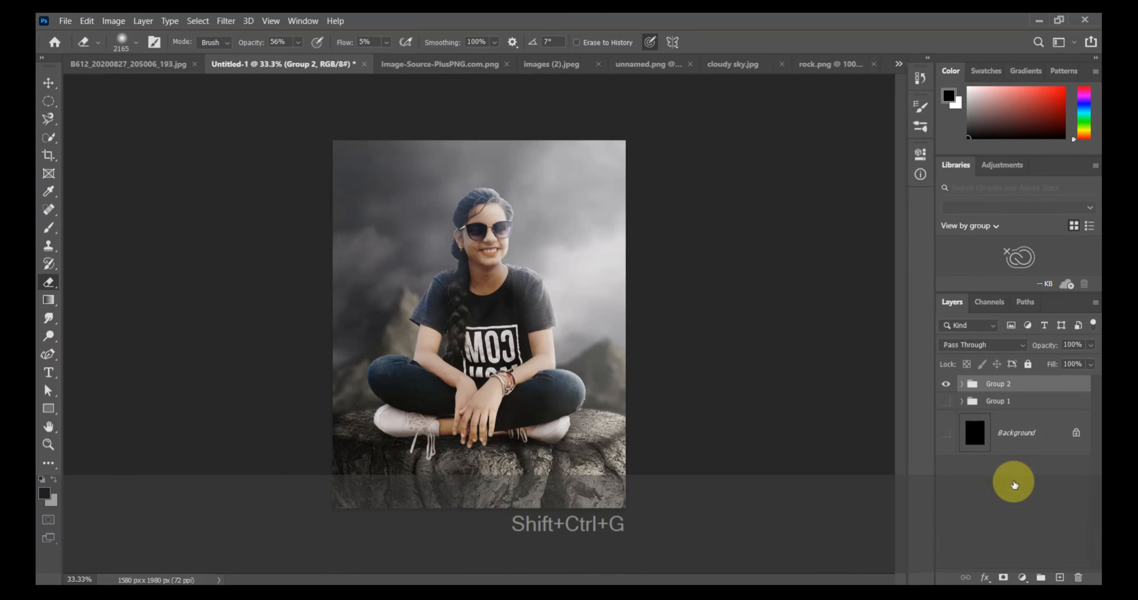
Stamp the visible layers into a new merged layer and open it in the Camera Raw Filter.
left_click(225, 20)
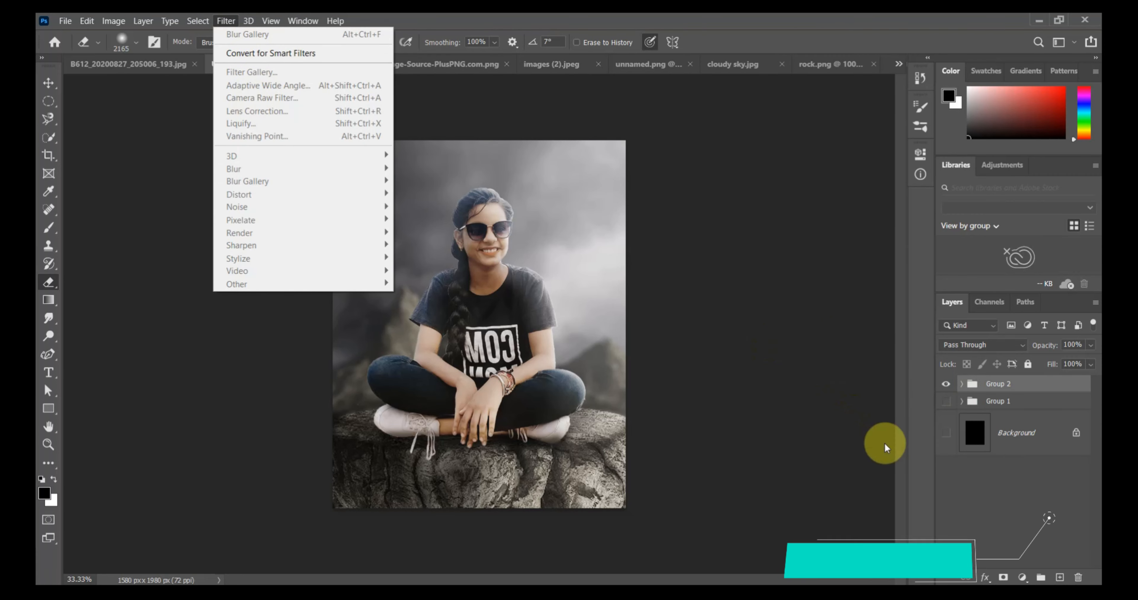
key("ctrl+alt+shift+e")
left_click(225, 21)
left_click(250, 104)
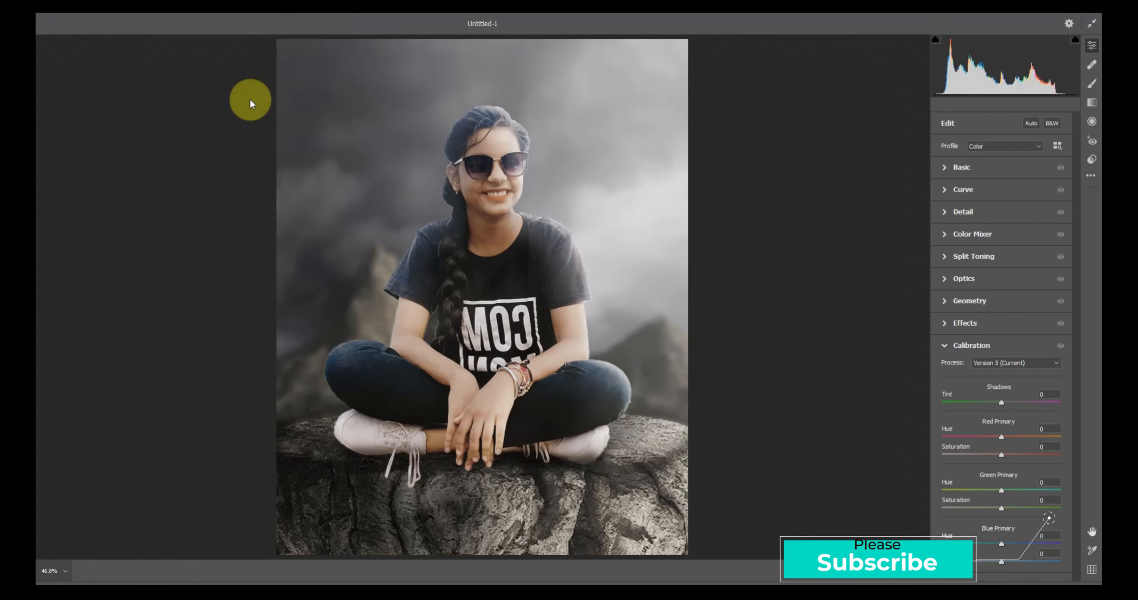
Set Temperature +7, Tint +4, Exposure -0.55 and Contrast +13 for the merged image, and adjust its Highlights and Shadows.
left_click(945, 168)
left_click_drag(1002, 210, 1009, 273)
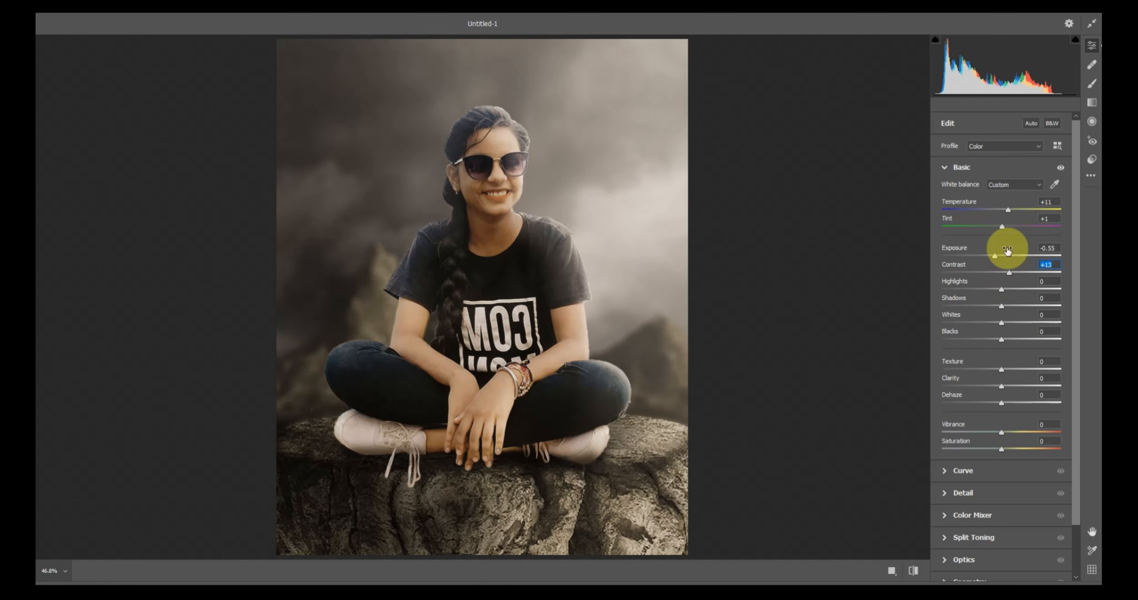
left_click_drag(1005, 227, 1004, 212)
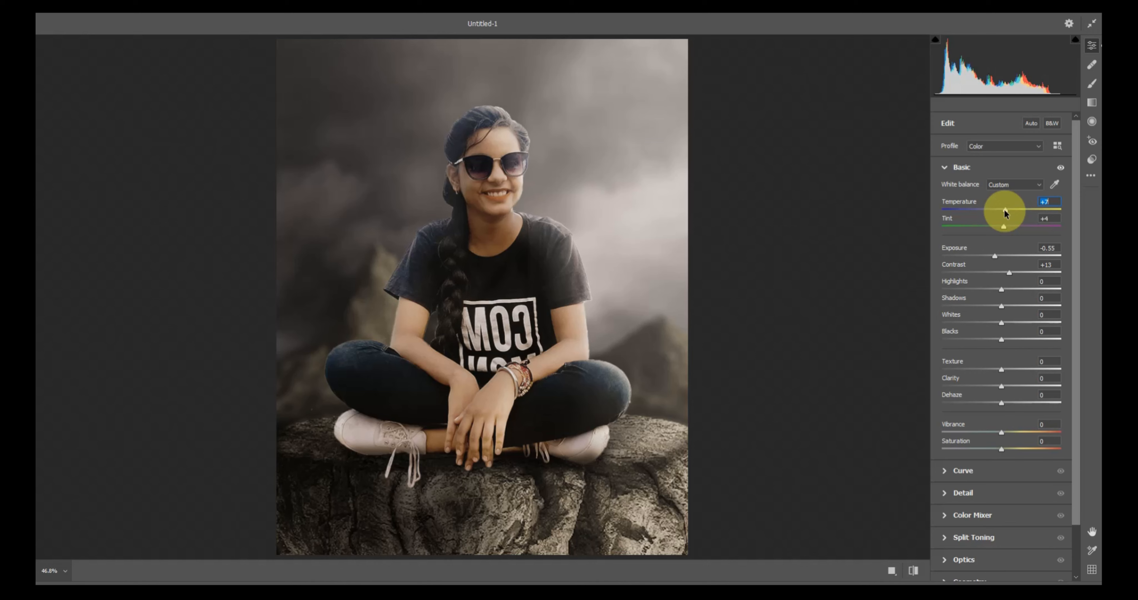
mouse_move(1001, 289)
left_mouse_down()
mouse_move(1039, 291)
mouse_move(967, 298)
mouse_move(1005, 294)
mouse_move(996, 307)
left_mouse_up()
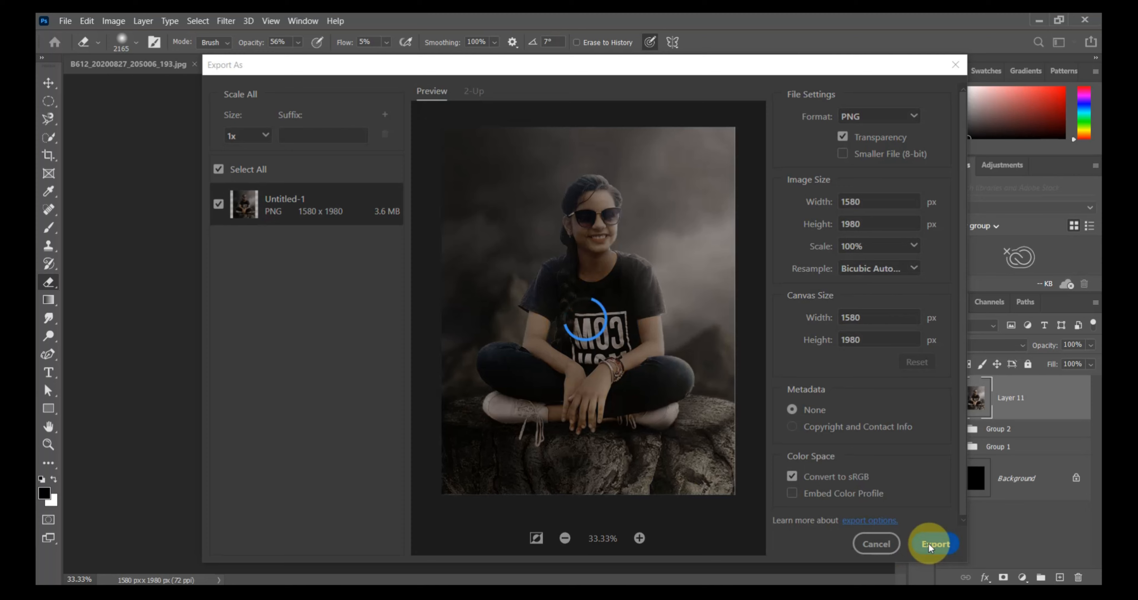
Export the image as a 1580 x 1980 px PNG to drive D: under the file name photoshop.
left_click(930, 544)
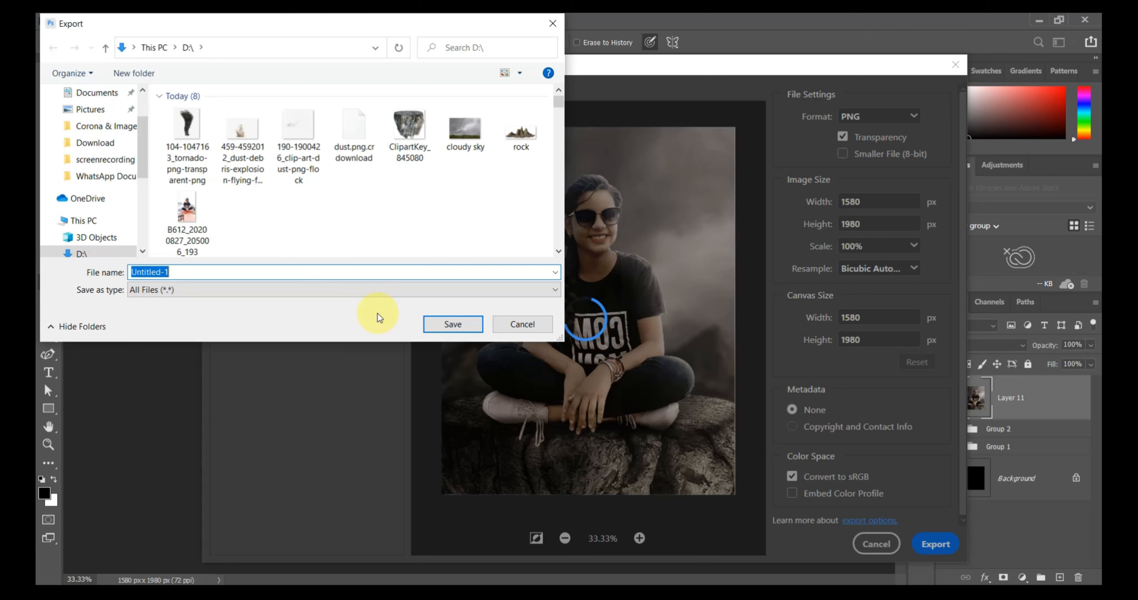
key("BackSpace")
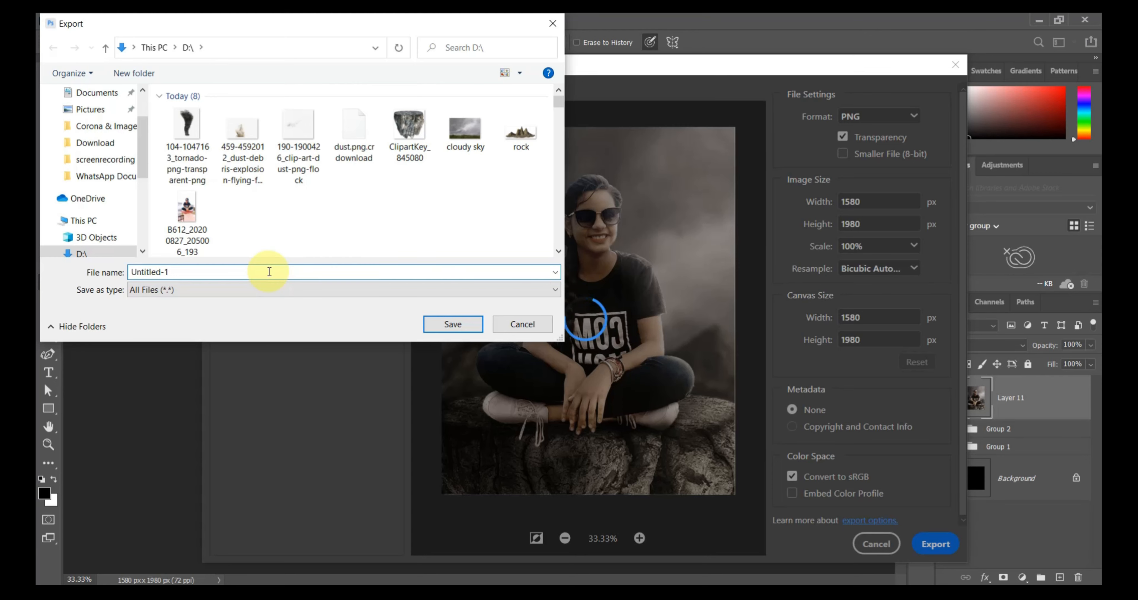
type("photoshop")
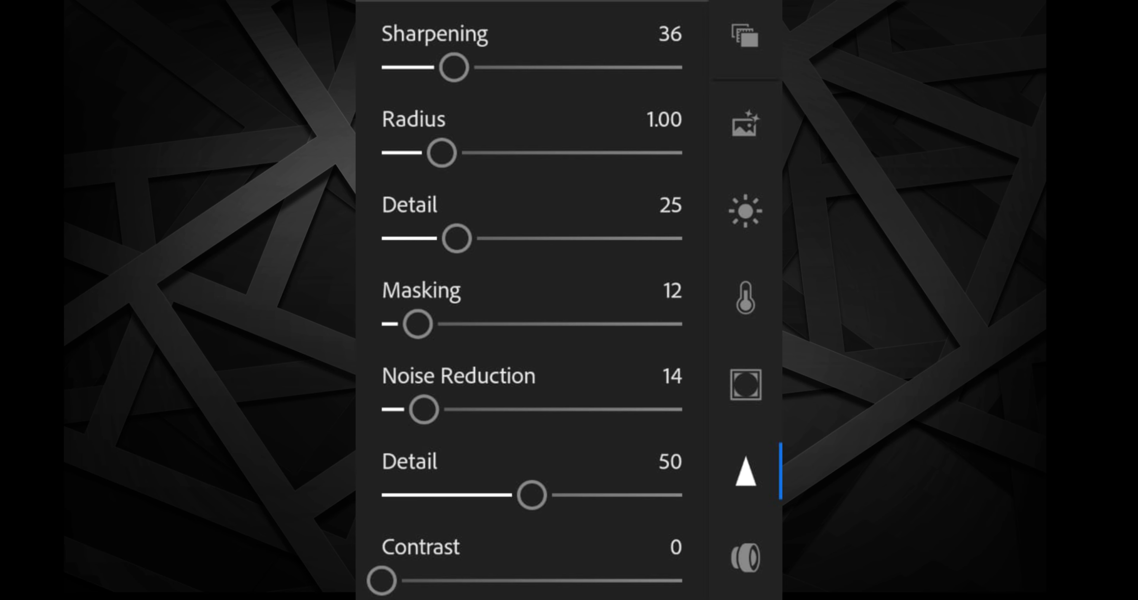
scroll(519, 300, "down", 5)
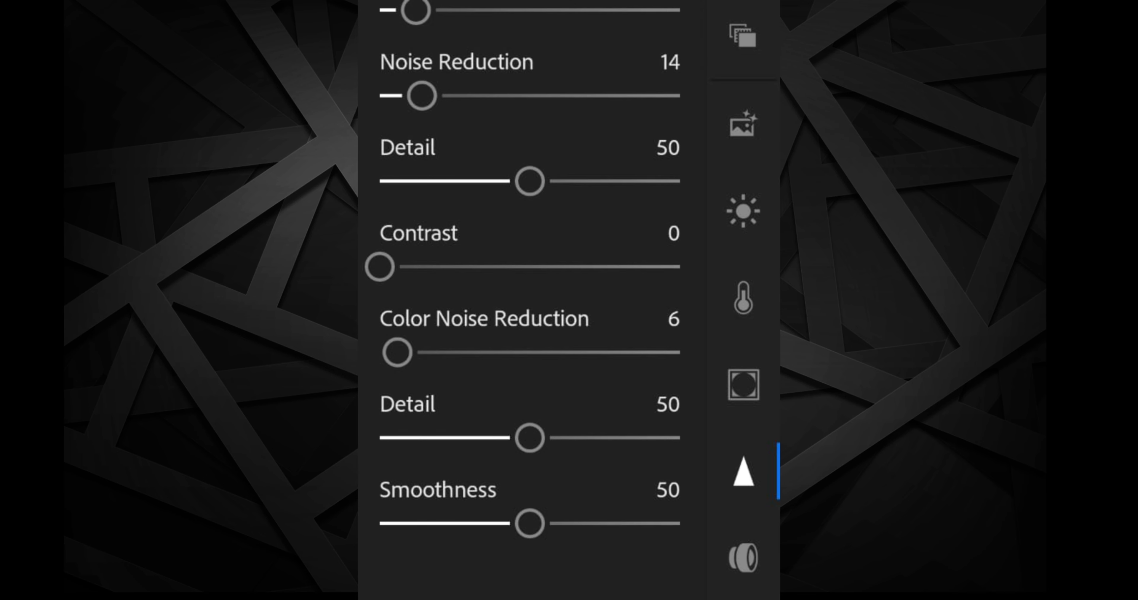